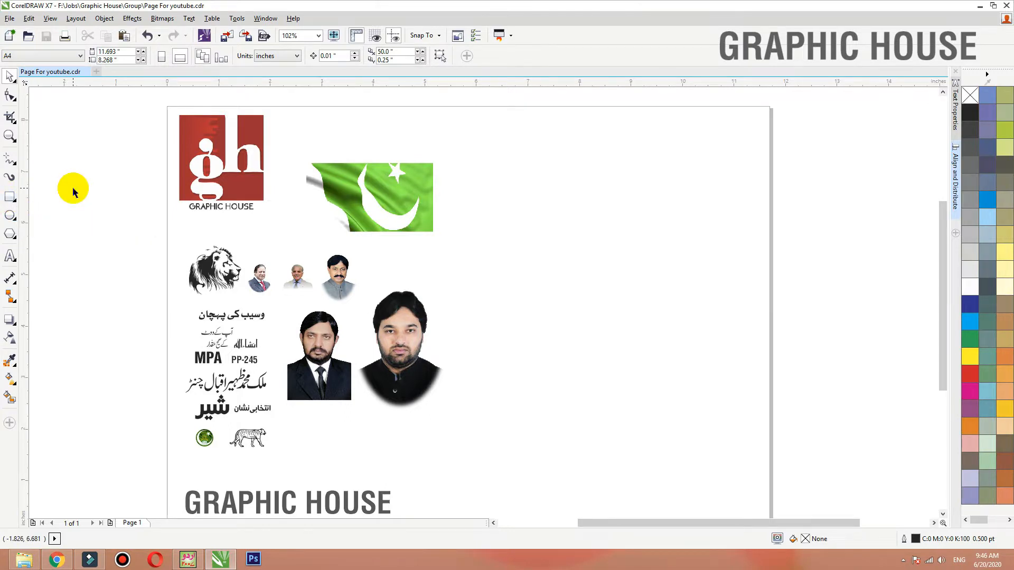
Draw an upright rectangle in the empty area beside the pictures and set its height to 3 inches.
click(9, 197)
drag(449, 191, 596, 391)
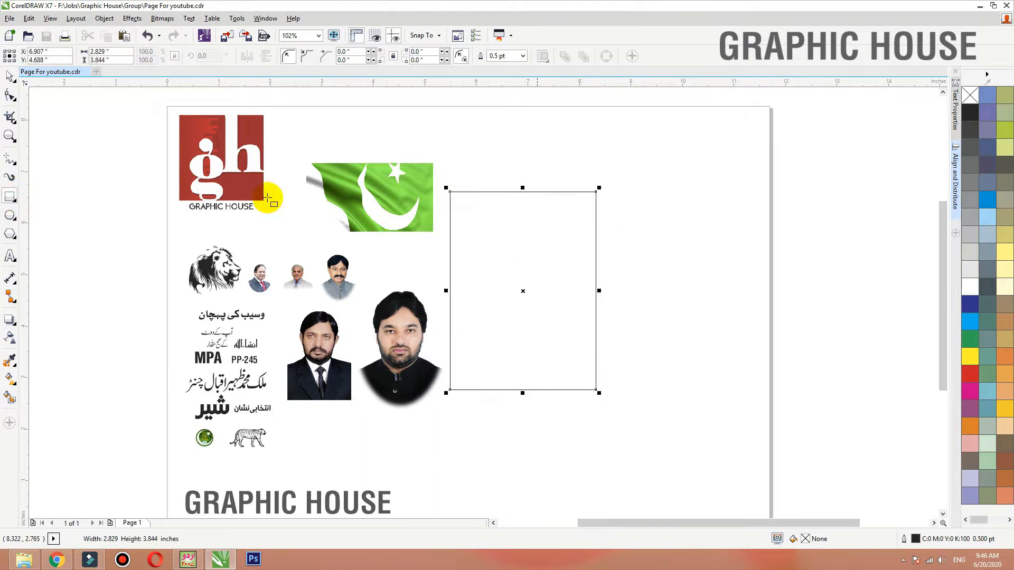
click(111, 52)
key(Tab)
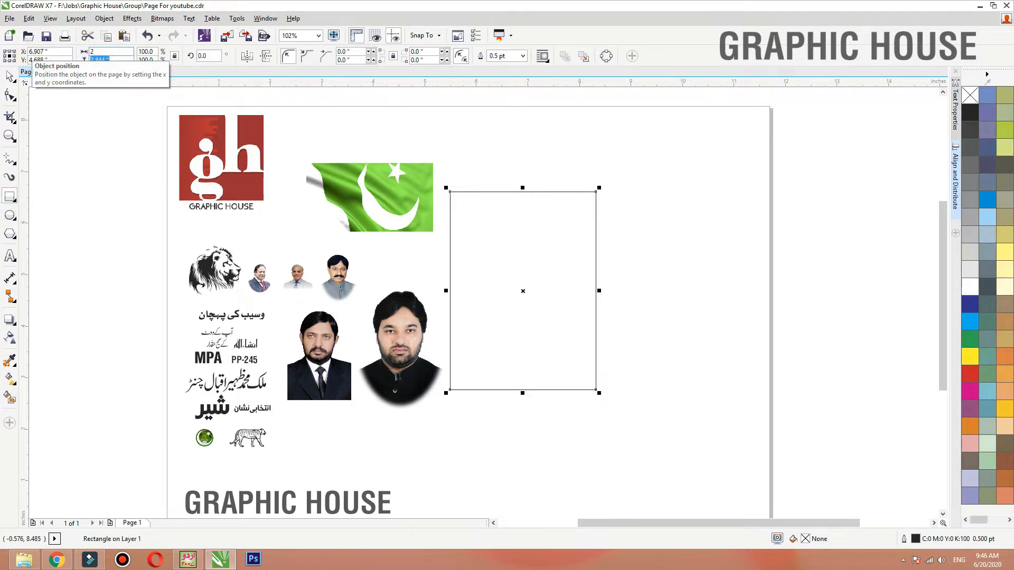
text(3)
key(Return)
Fill the rectangle with green (C100 M0 Y100 K0), remove its outline and place it just clear of the large portraits.
key(space)
key(p)
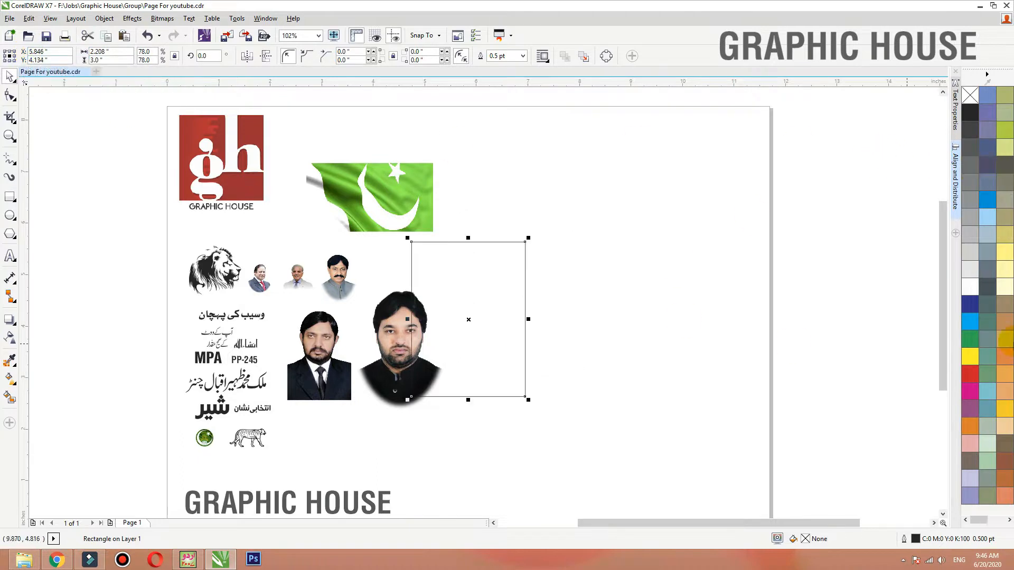
click(970, 340)
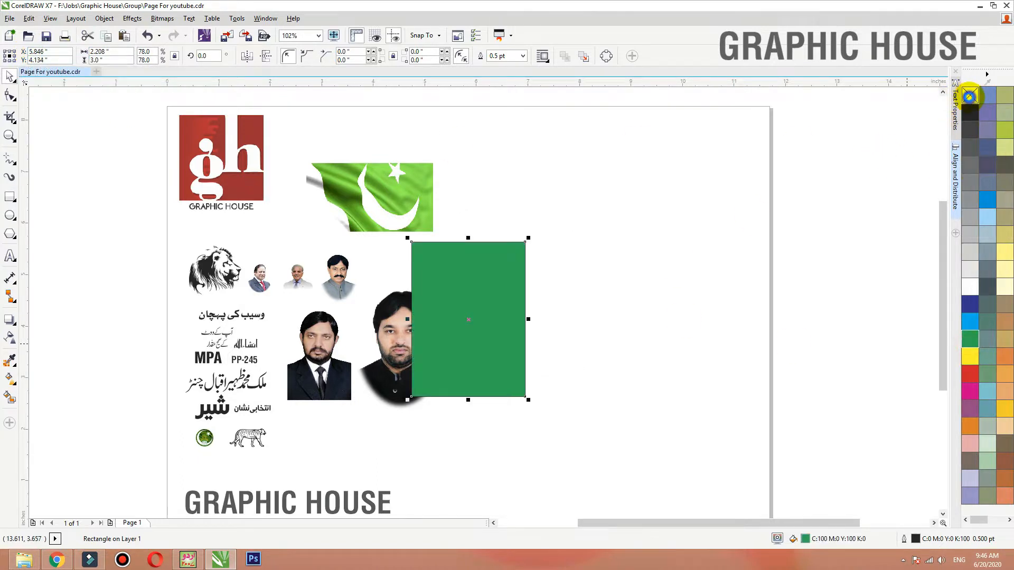
drag(479, 267, 521, 267)
Move the two large portraits to the empty area on the right-hand side of the green rectangle.
click(387, 361)
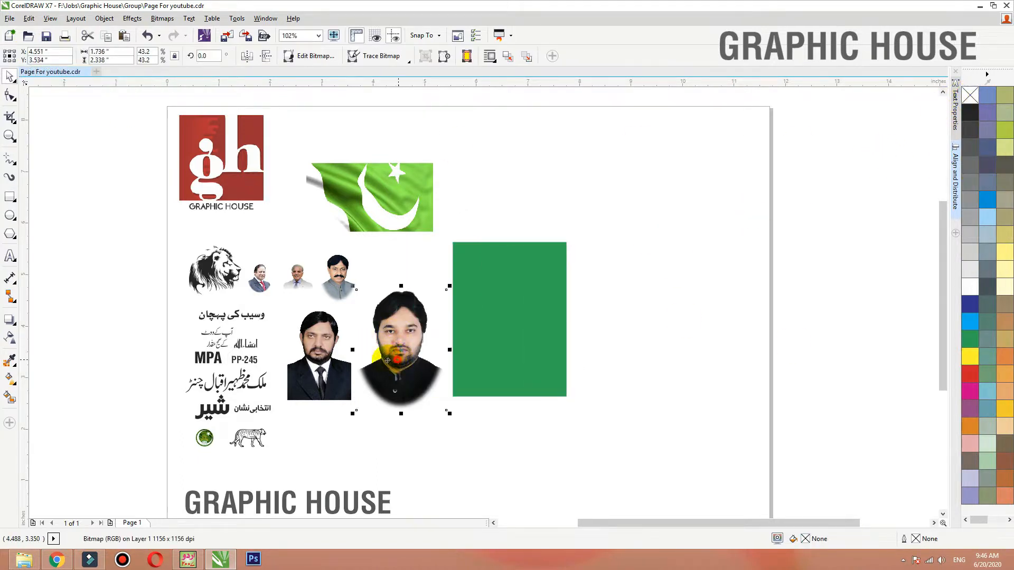
shift+click(319, 352)
drag(328, 357, 636, 333)
click(655, 234)
Move the three small portraits above the two large ones and nudge the portrait in the suit slightly right.
click(351, 285)
shift+click(300, 283)
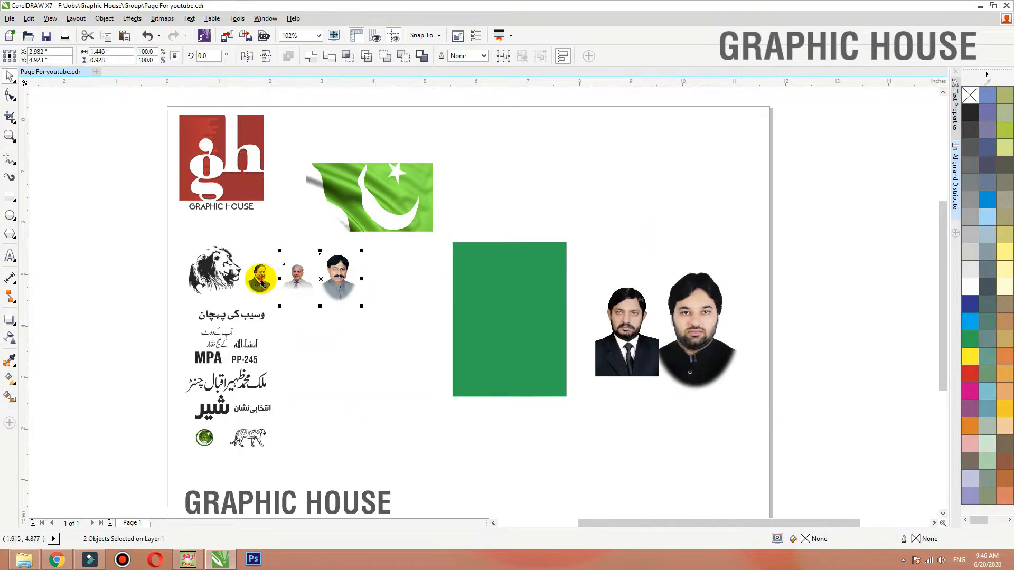
drag(259, 280, 615, 232)
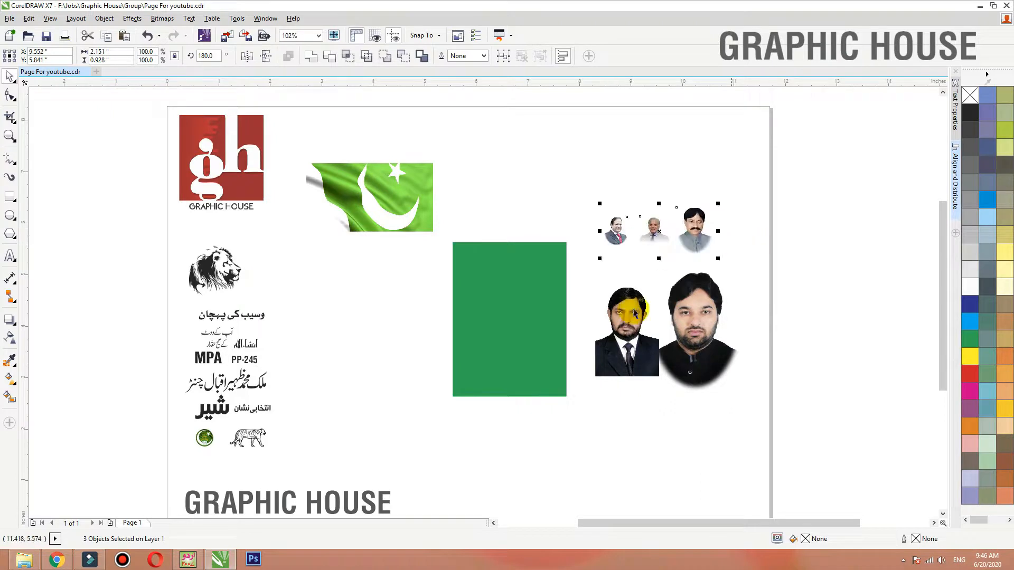
mouse_move(628, 364)
mouse_down()
mouse_move(554, 366)
mouse_move(639, 365)
mouse_up()
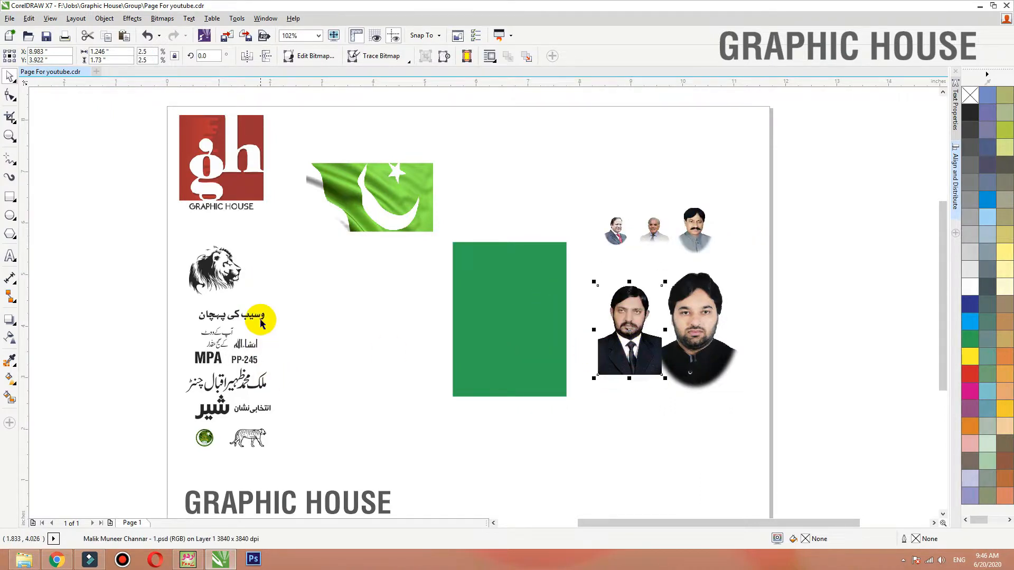
Place the flag image over the upper part of the green rectangle and shift both together slightly up and left.
click(222, 255)
drag(404, 192, 533, 275)
shift+click(532, 372)
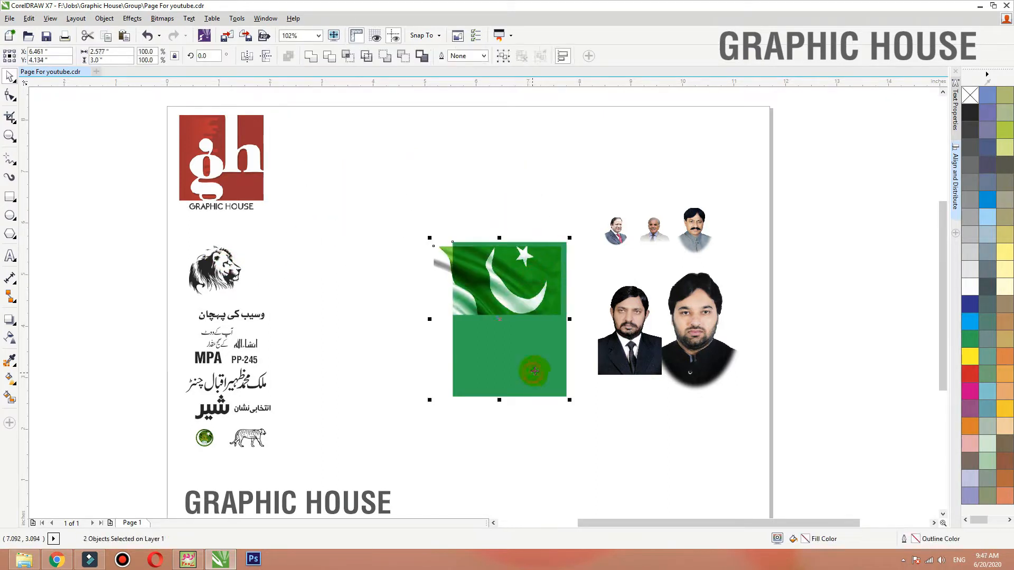
drag(532, 372, 510, 362)
Move the lion, all the slogan texts and the small emblems together closer to the green rectangle.
drag(337, 240, 144, 451)
drag(248, 430, 274, 429)
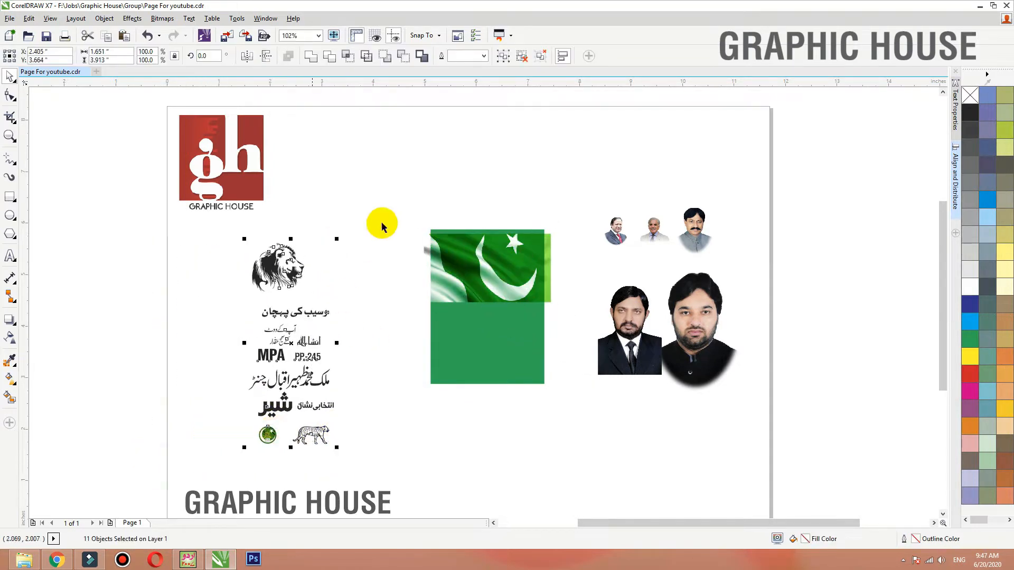
click(383, 212)
Add a one-step inside contour with an offset of about 0.056 inch to the green rectangle.
key(F2)
drag(325, 208, 685, 480)
click(462, 242)
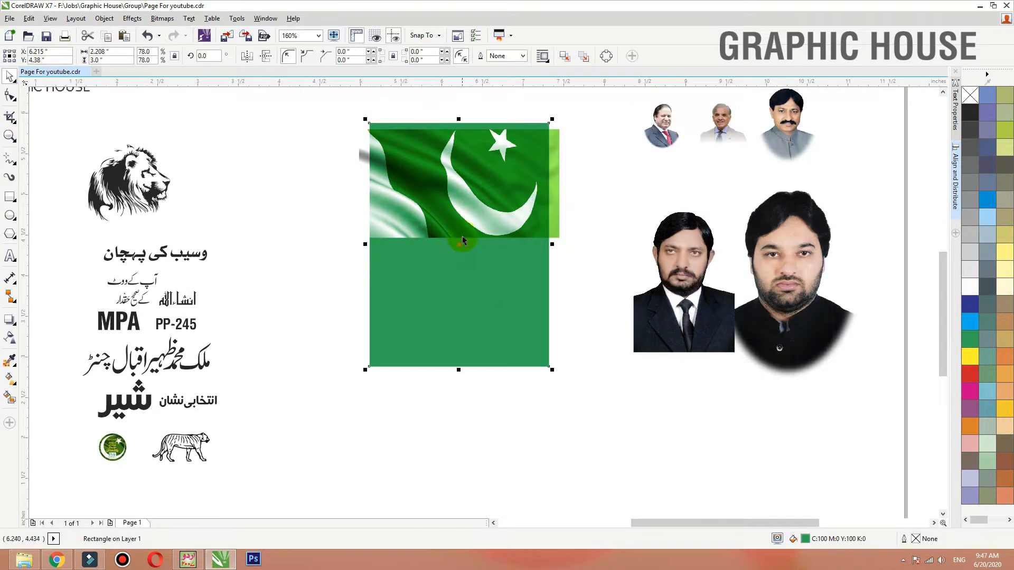
click(23, 324)
click(45, 335)
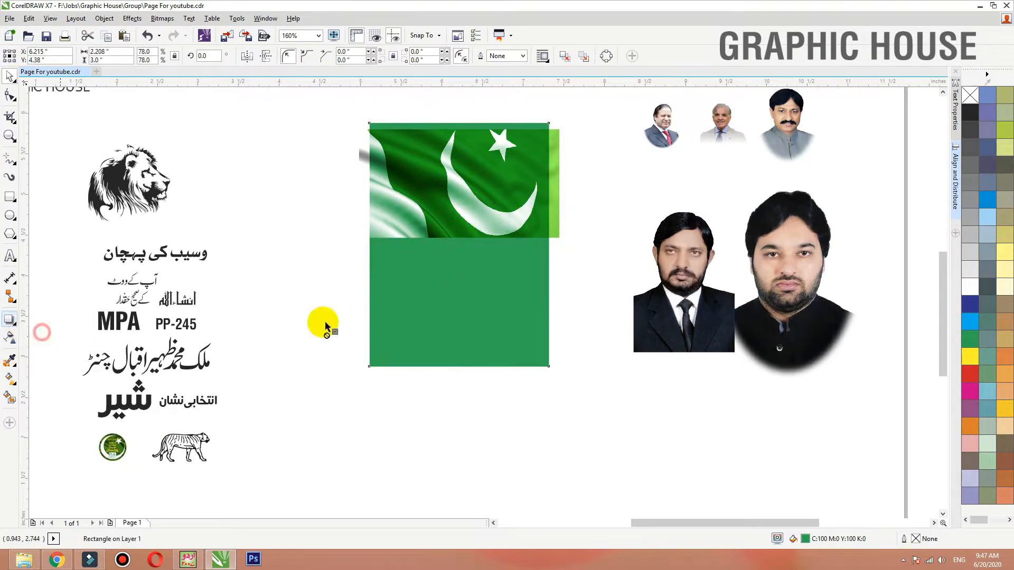
drag(375, 331, 375, 334)
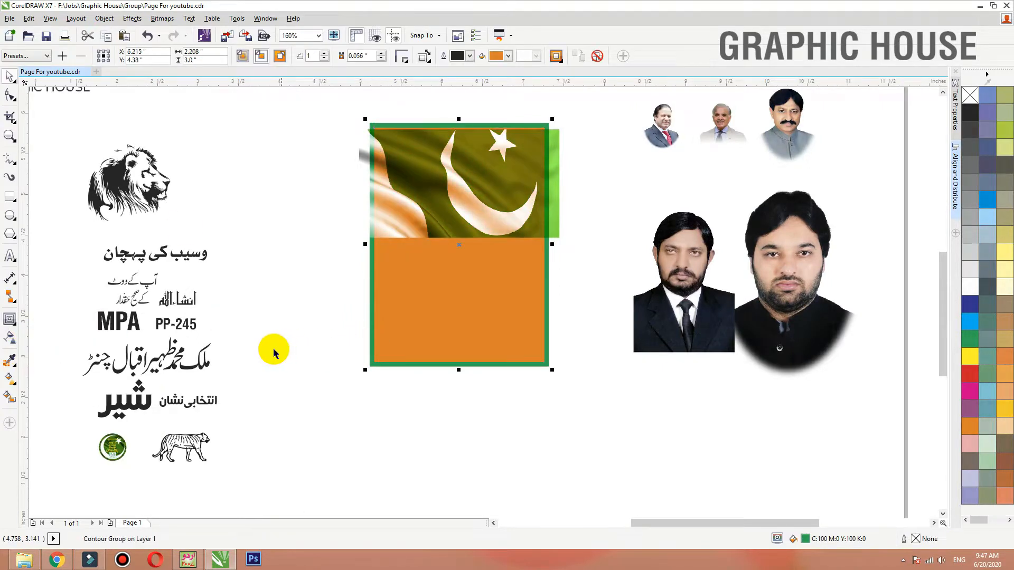
Give the inner contour rectangle a white outline and no fill so it forms a thin border.
click(431, 346)
right_click(971, 130)
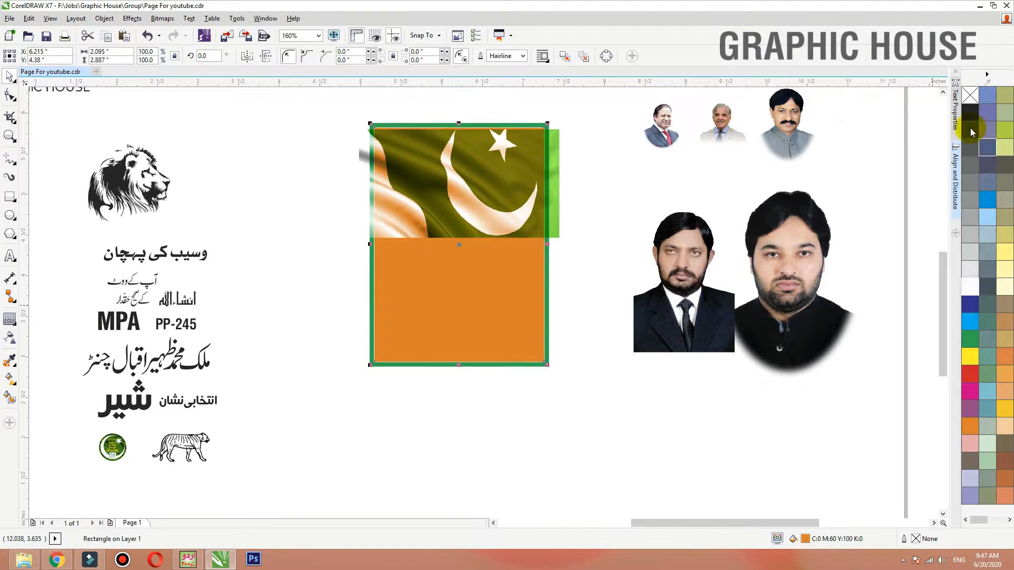
click(970, 95)
Nudge the flag image slightly left and down and PowerClip it inside the green rectangle.
drag(556, 192, 552, 182)
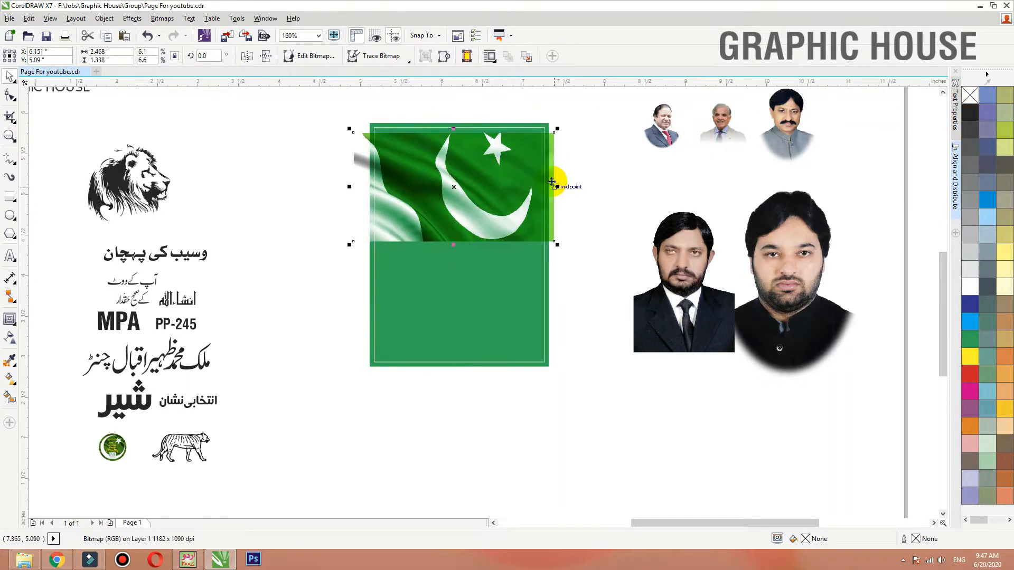
right_click(551, 153)
click(581, 158)
click(544, 118)
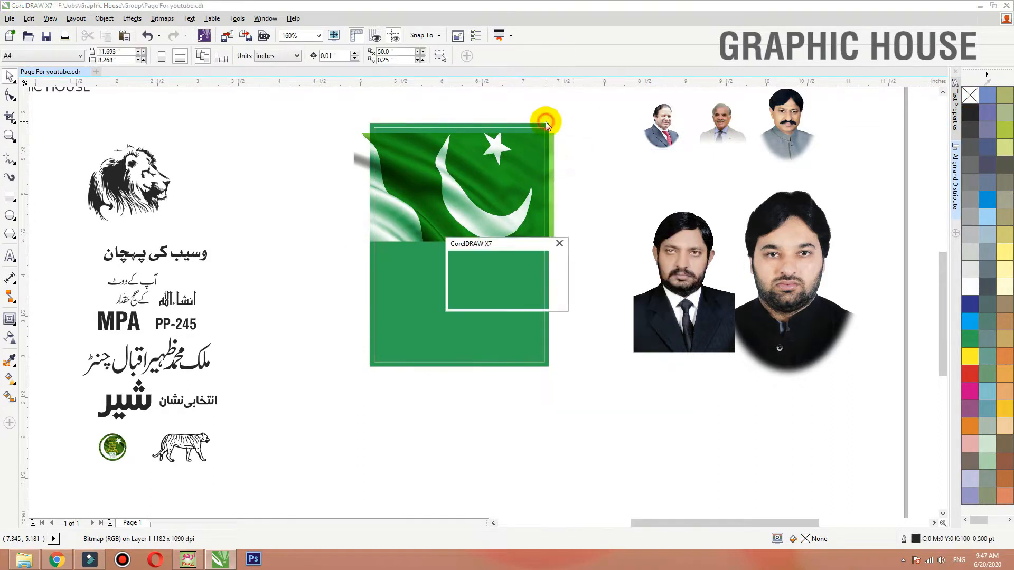
click(496, 297)
click(370, 322)
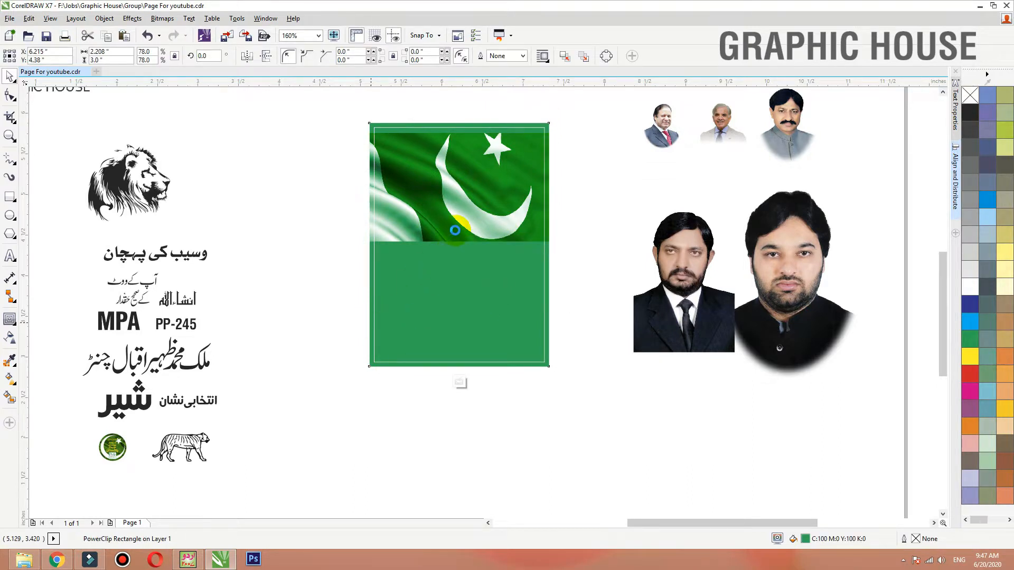
Edit the PowerClip contents and resize the flag to about 3.7 by 3.1 inches so it covers the whole rectangle.
double_click(454, 230)
drag(576, 266, 517, 296)
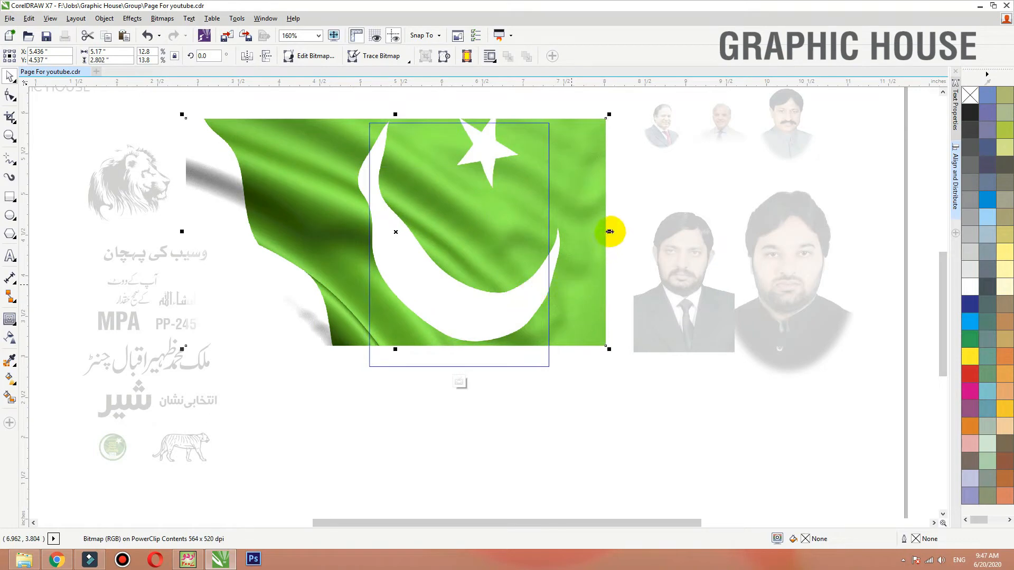
drag(610, 231, 571, 228)
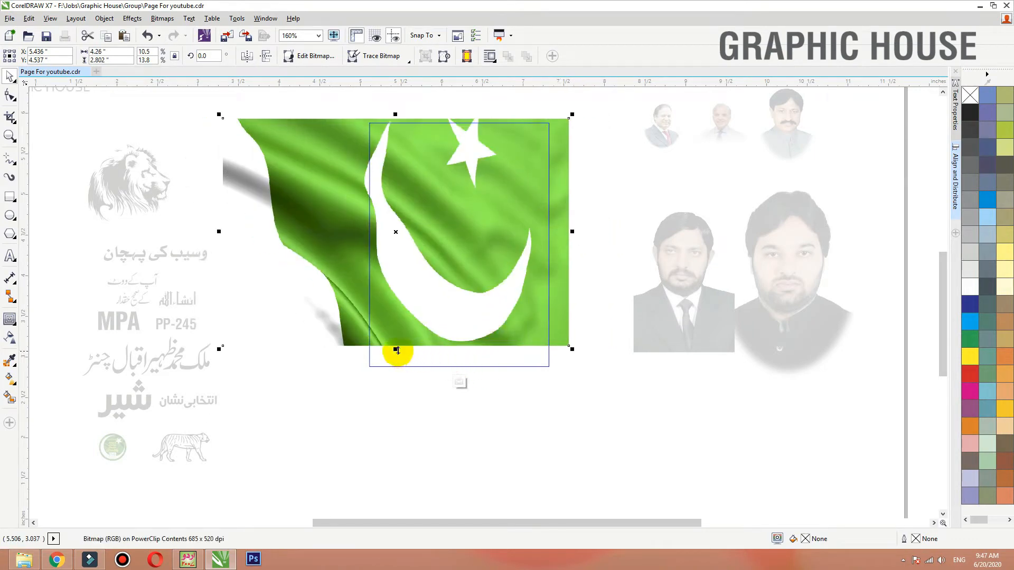
drag(395, 350, 395, 372)
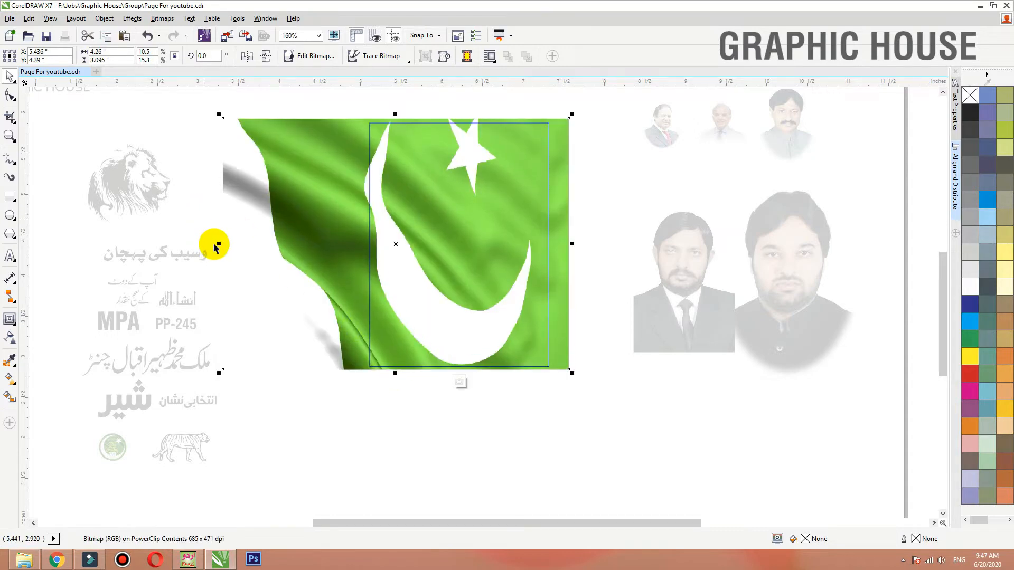
drag(220, 244, 265, 245)
ctrl+click(223, 188)
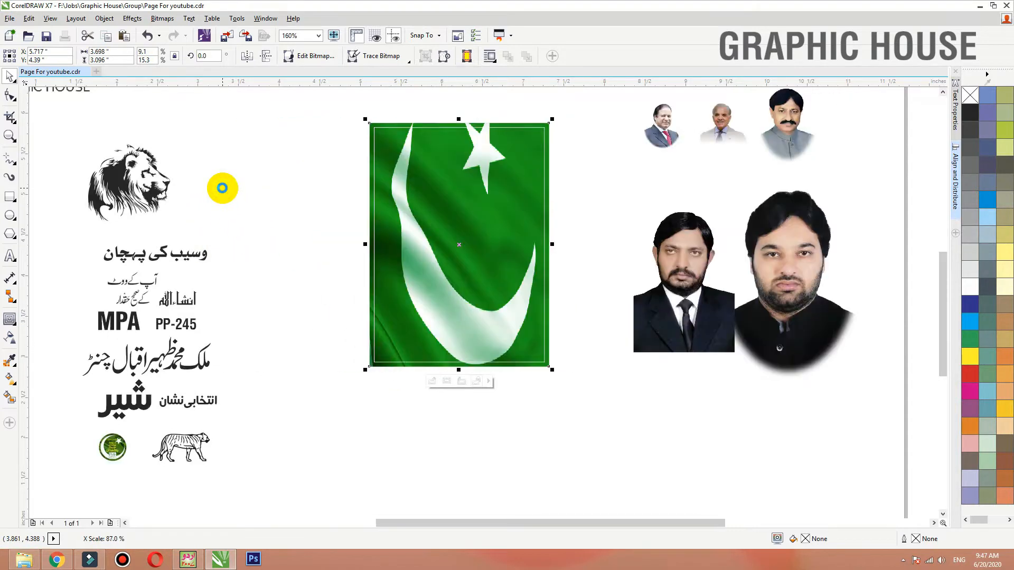
click(225, 188)
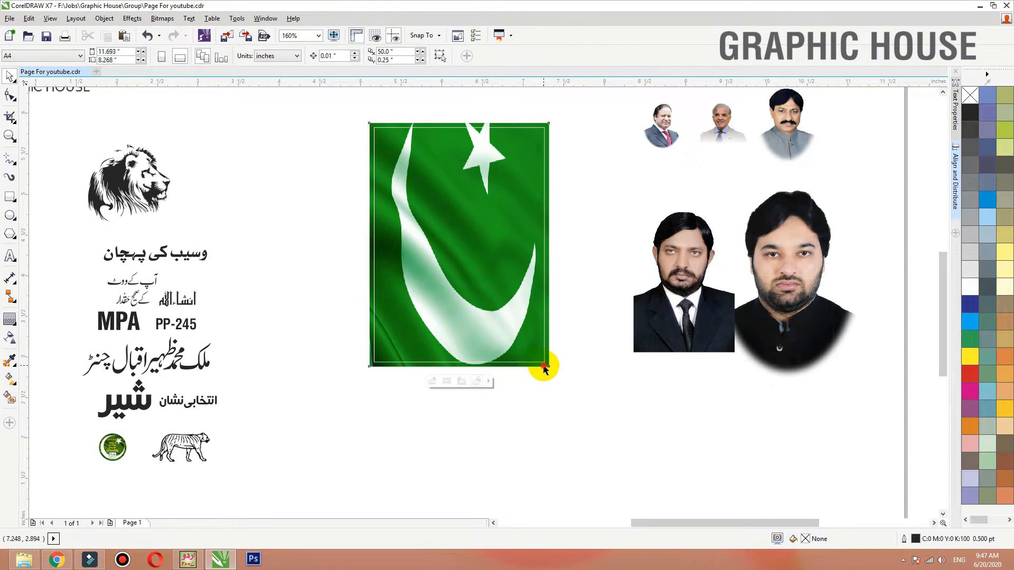
click(544, 368)
click(580, 382)
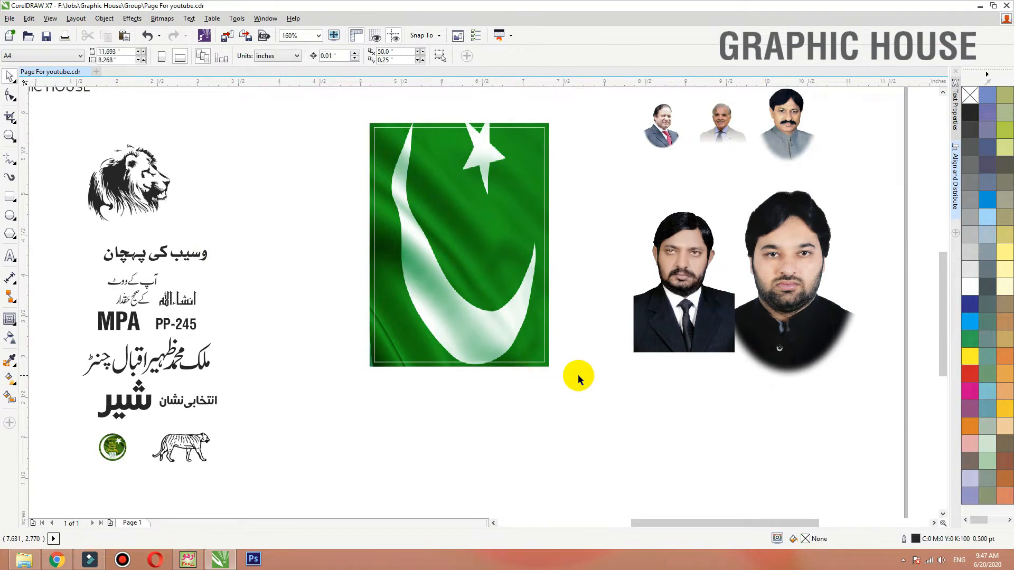
Import the image 6925256-green-lights-background from the Green folder in Data Wallpaper on drive D.
key(ctrl+i)
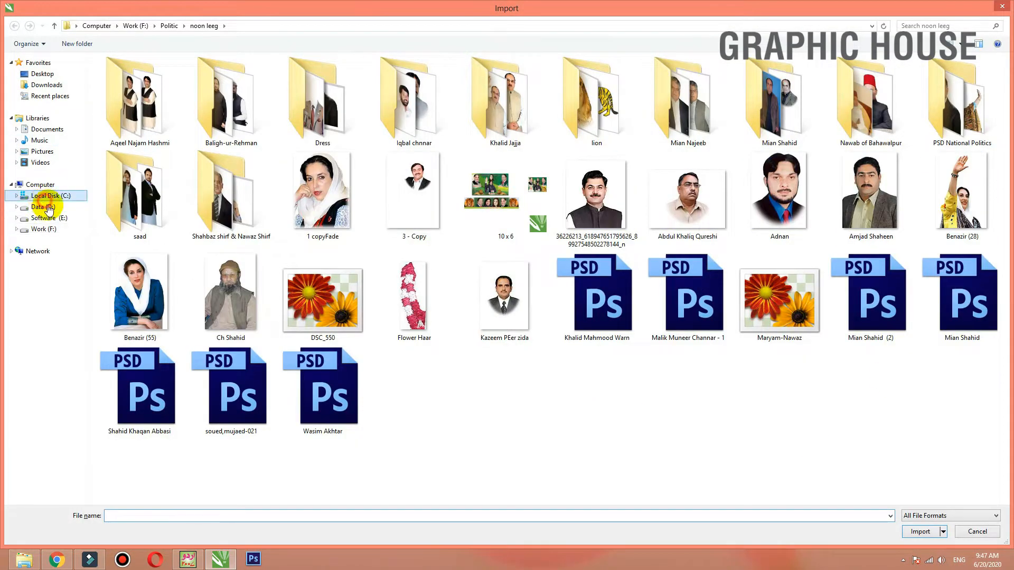
click(50, 207)
double_click(649, 154)
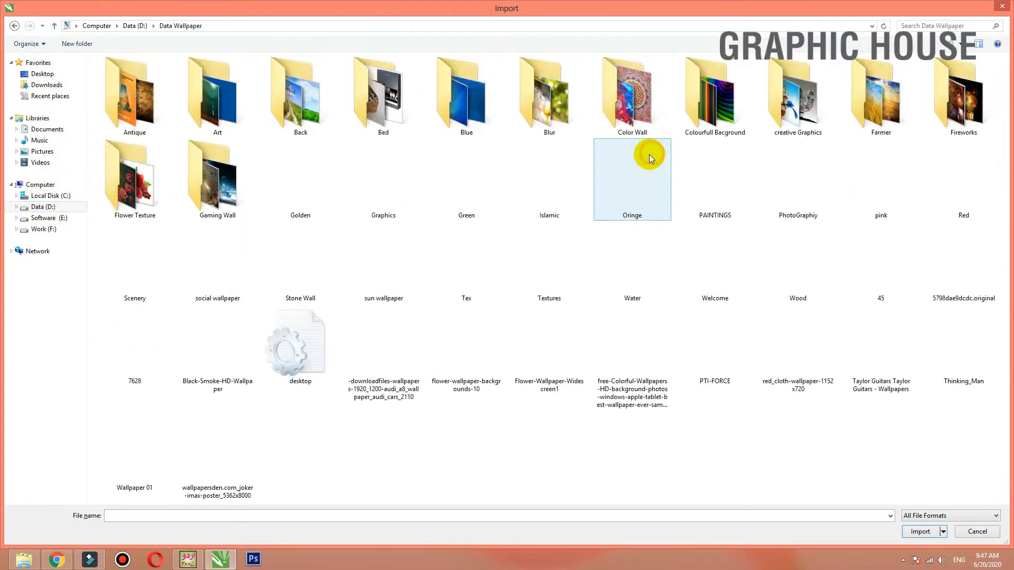
double_click(457, 188)
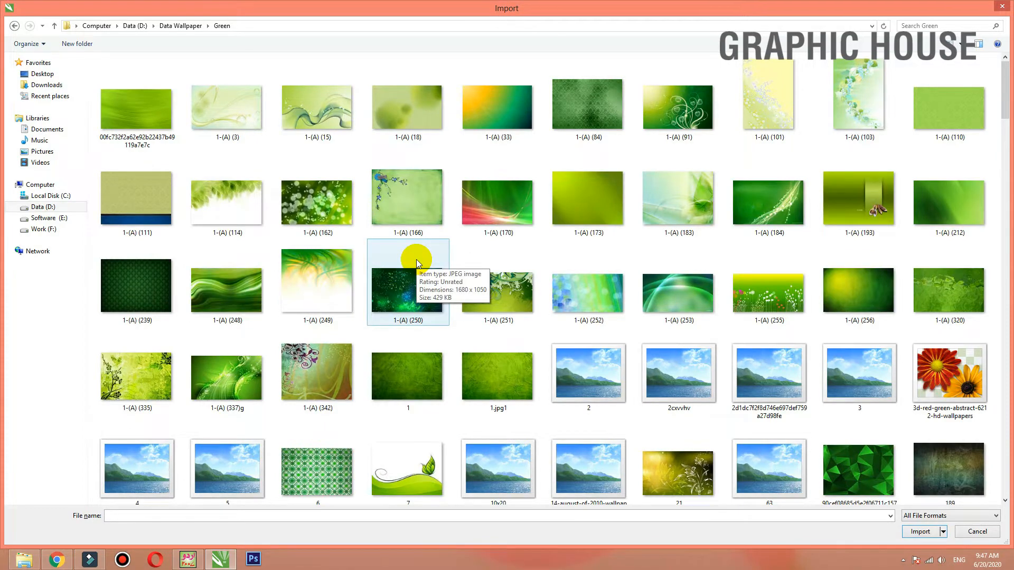
scroll(416, 258, down, 3)
scroll(416, 259, down, 3)
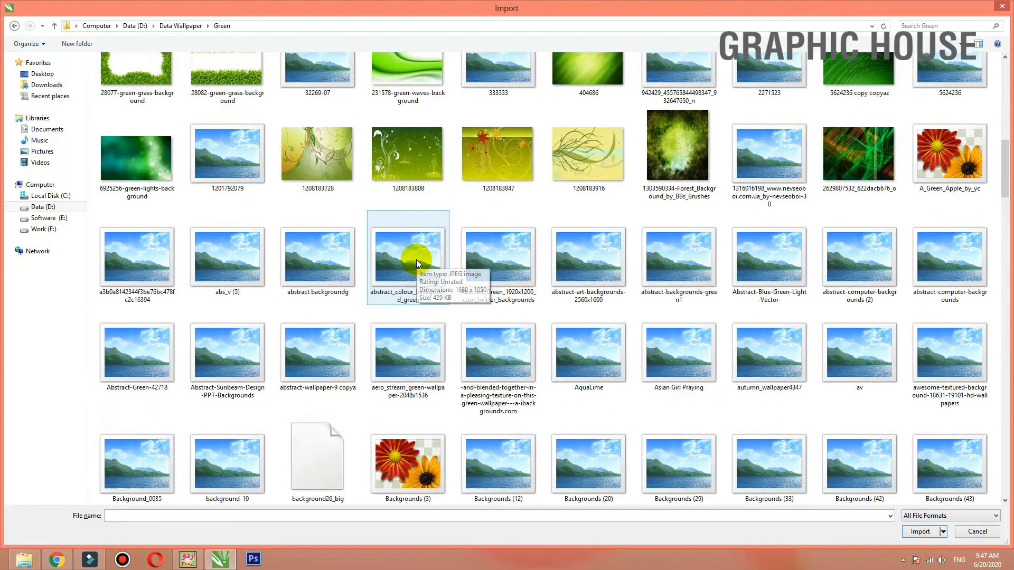
click(159, 134)
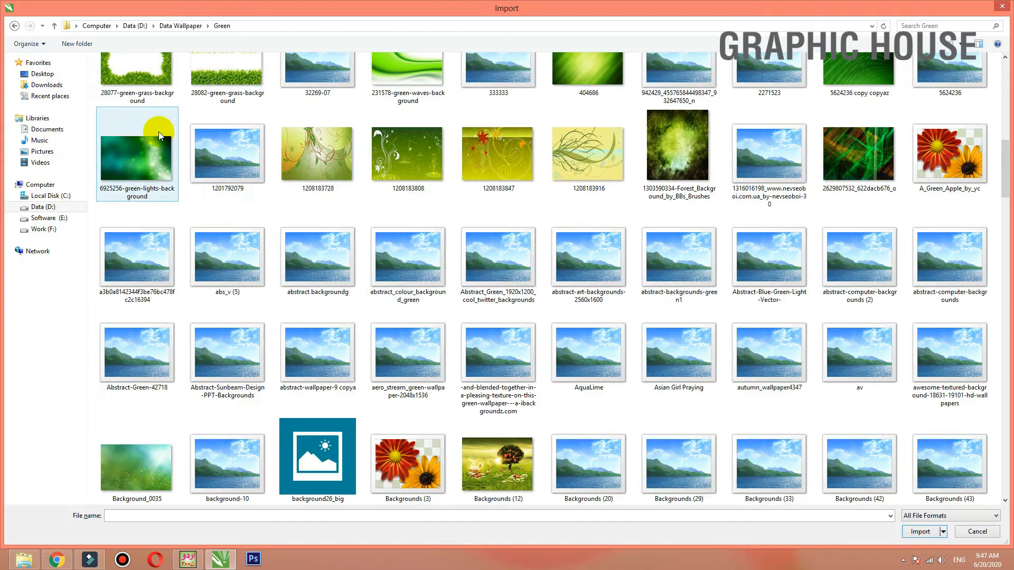
double_click(153, 160)
click(518, 331)
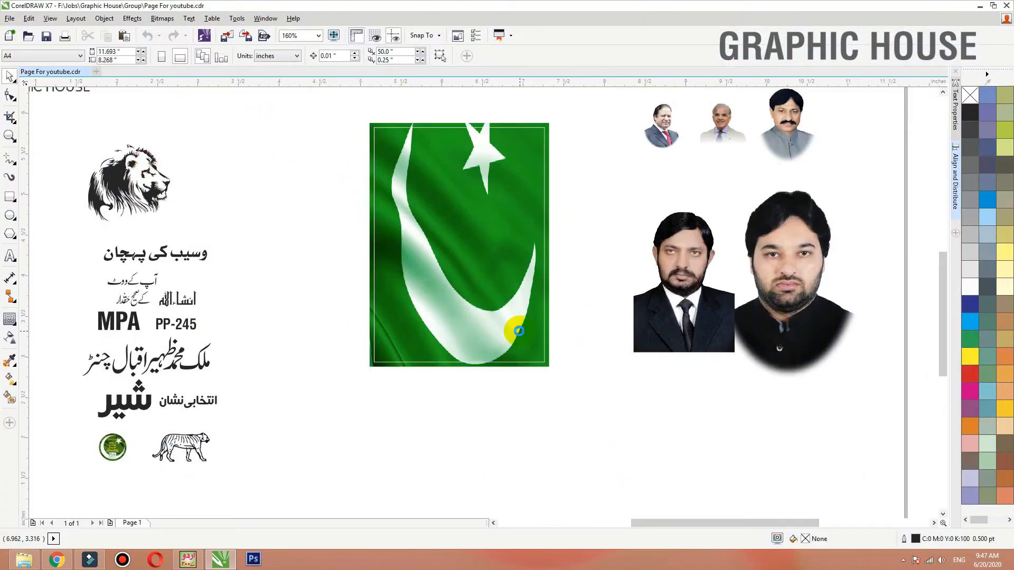
PowerClip the imported green lights image inside the flag rectangle.
right_click(478, 182)
click(520, 159)
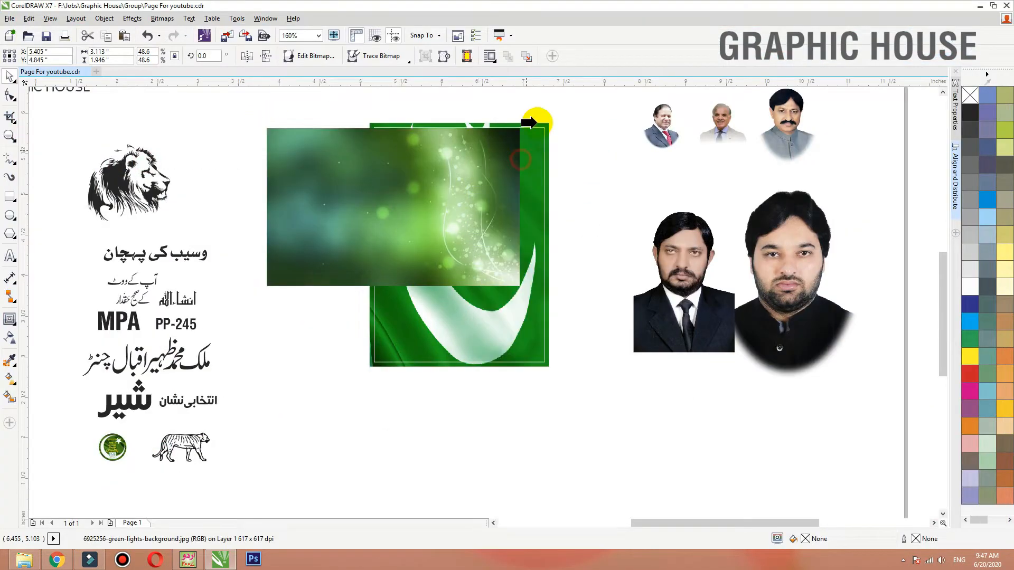
click(537, 124)
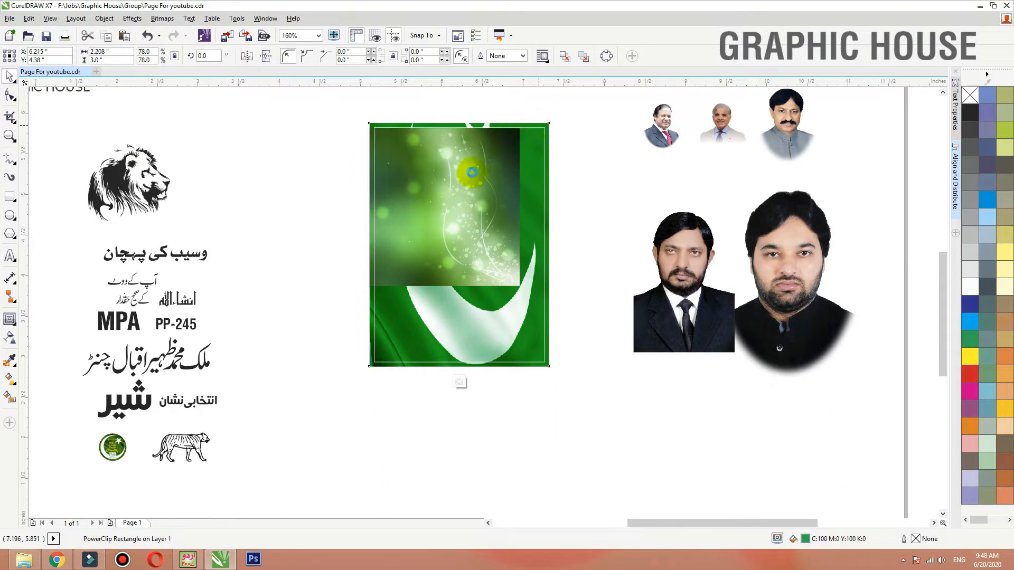
Edit the PowerClip contents and enlarge the green lights image to about 3.84 by 3.26 inches, covering the whole frame.
double_click(470, 188)
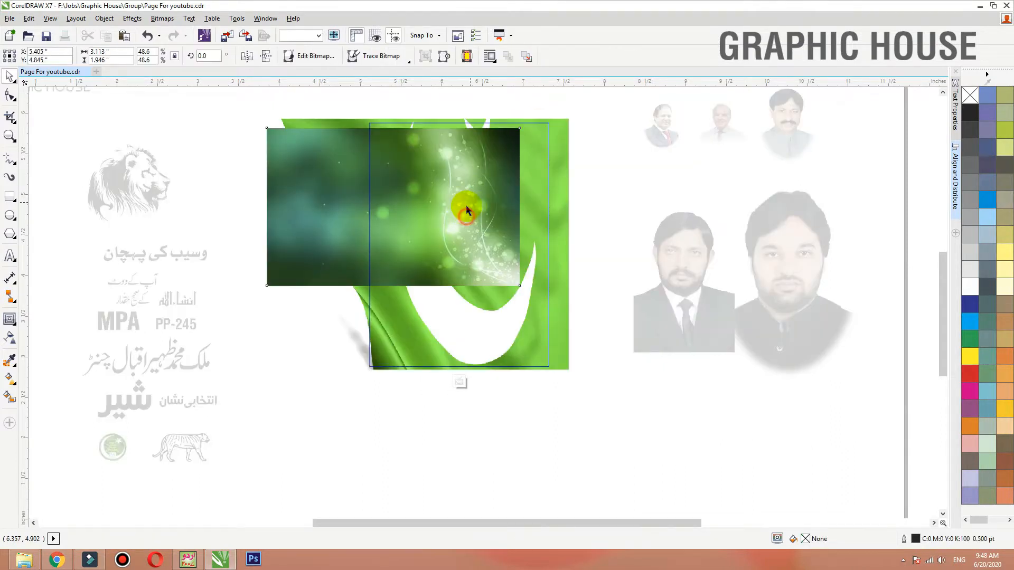
drag(466, 195, 466, 193)
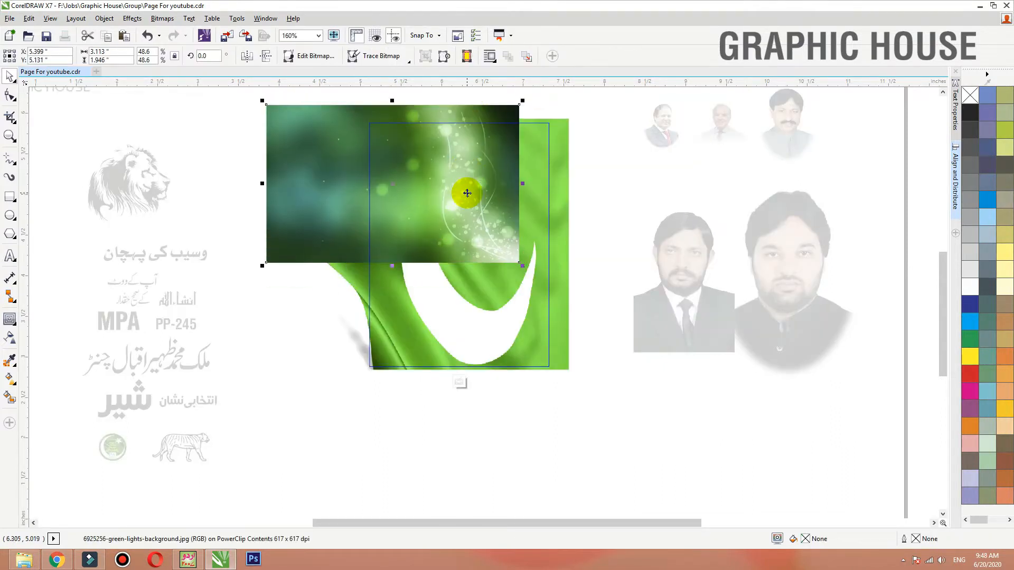
drag(522, 265, 580, 303)
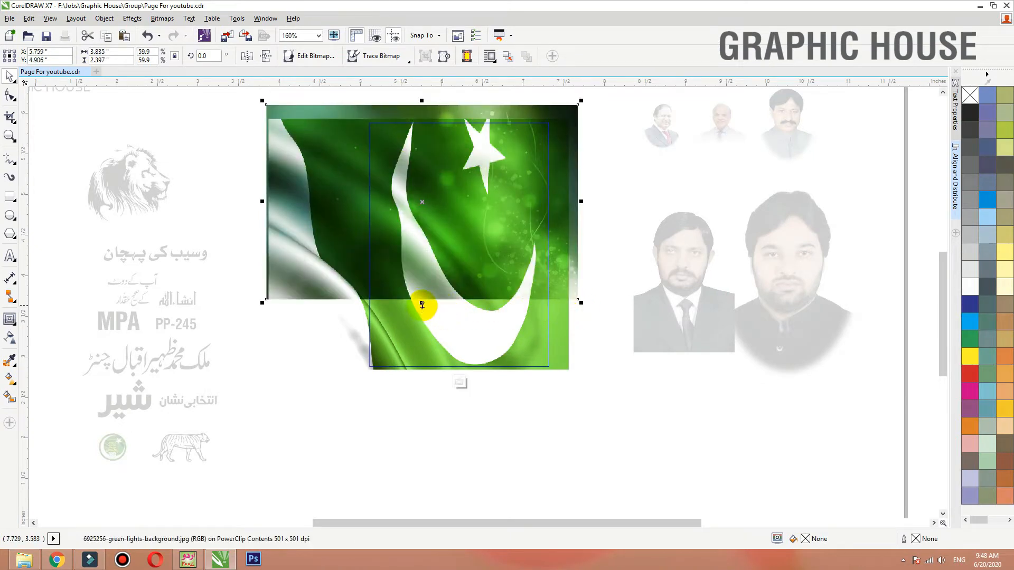
drag(422, 303, 421, 373)
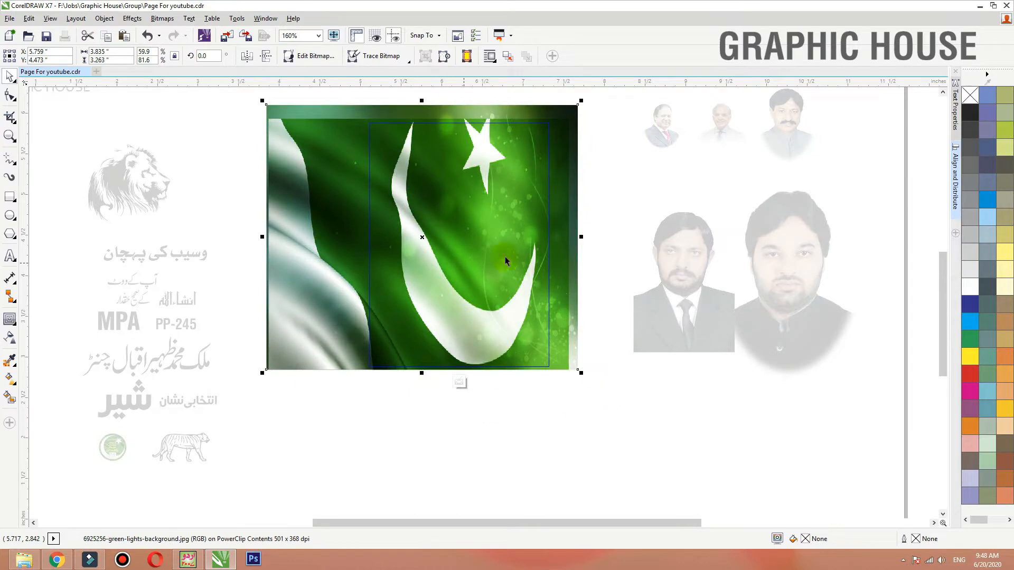
Shift the green lights image slightly left within the frame and finish editing the PowerClip contents.
drag(579, 362, 564, 355)
ctrl+click(603, 378)
key(shift+F2)
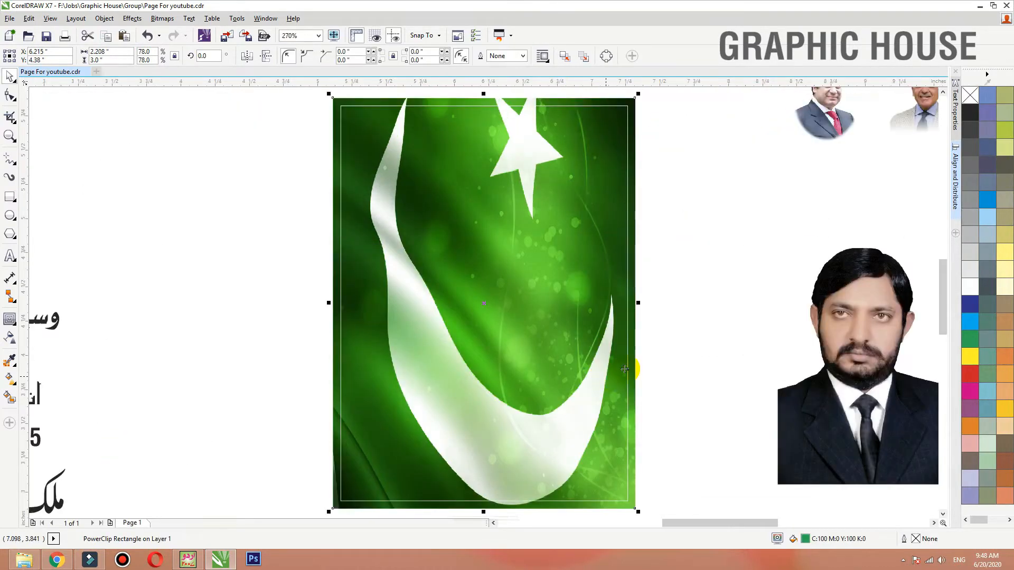
Delete the stray rectangle overlapping the card in Wireframe view and select the card's two remaining rectangles.
click(665, 316)
scroll(449, 351, down, 2)
drag(562, 194, 373, 478)
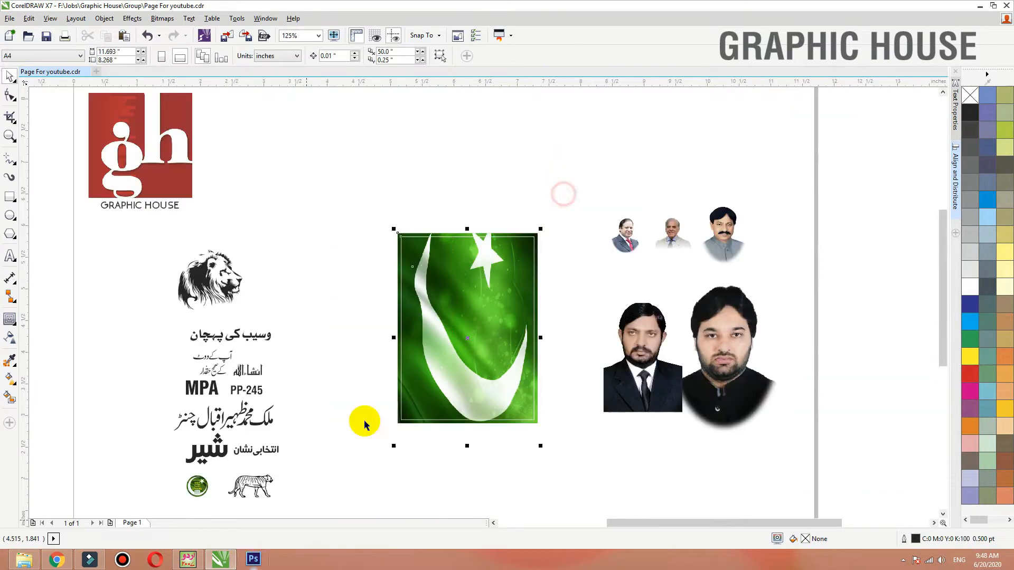
drag(369, 204, 598, 489)
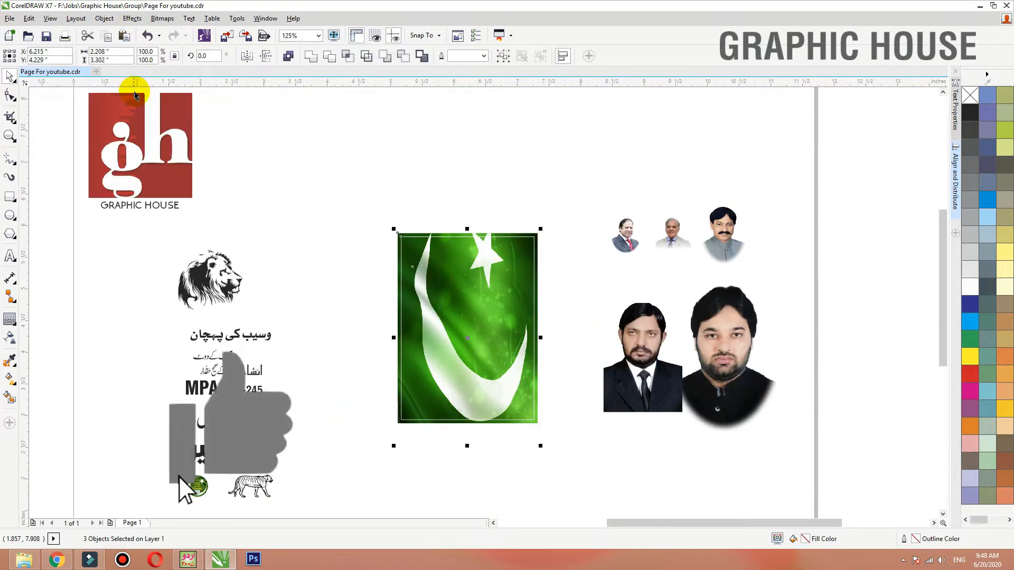
click(418, 190)
click(50, 17)
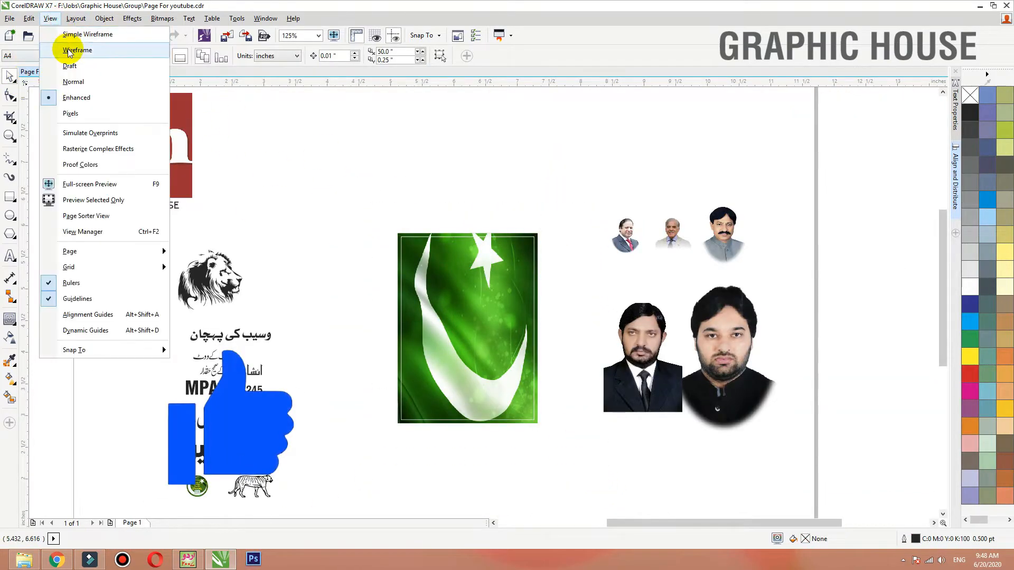
click(375, 202)
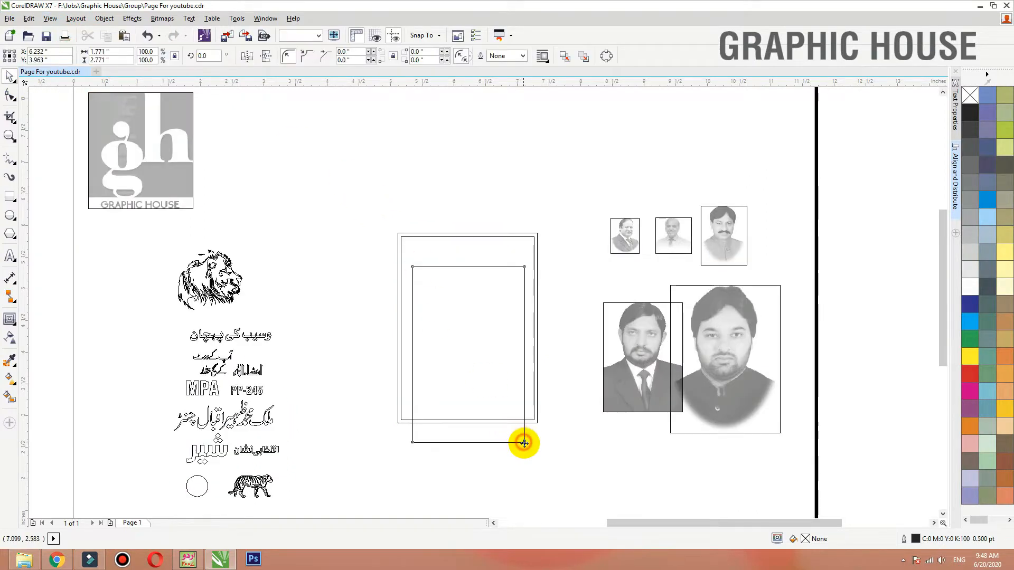
drag(557, 459, 323, 165)
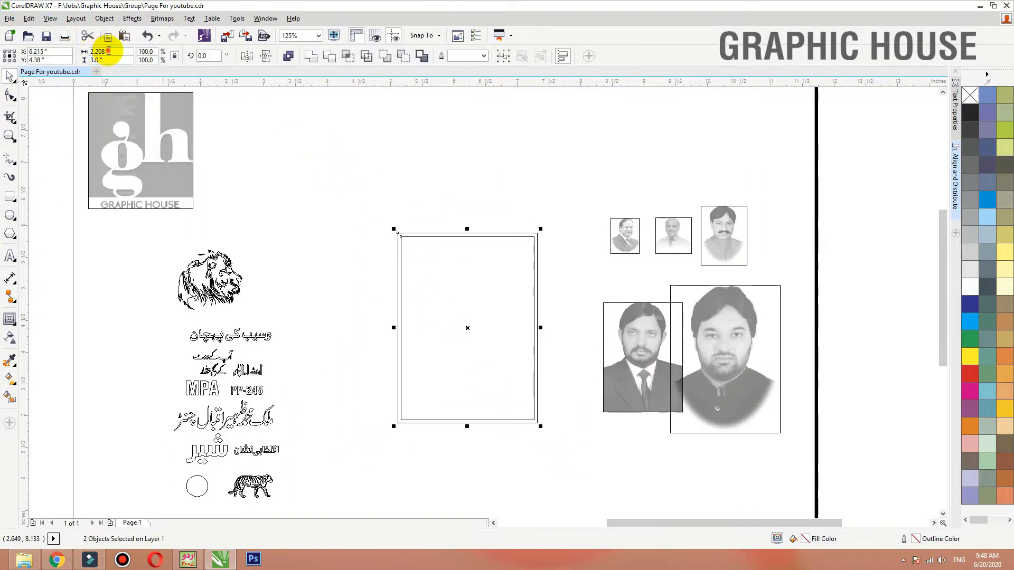
text(2)
key(Return)
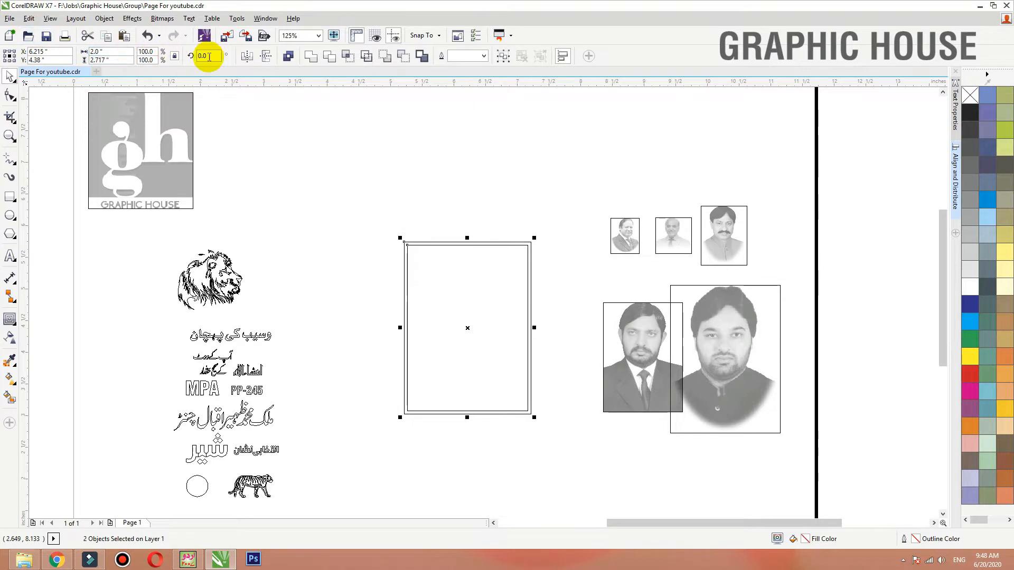
key(ctrl+z)
Set the width of both card rectangles to 2 inches while keeping the 3 inch height, and return to Enhanced view.
click(125, 53)
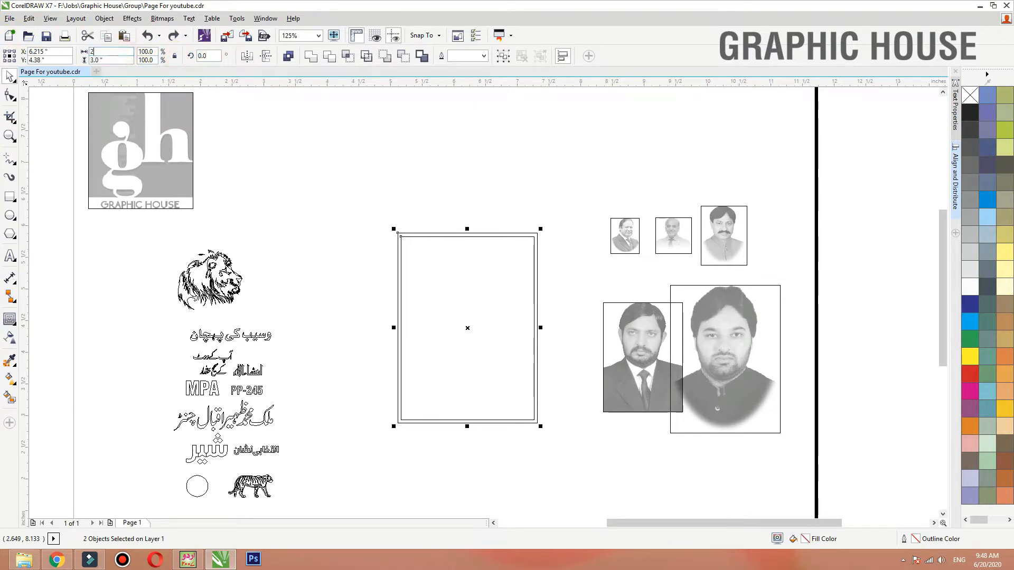
key(Return)
key(shift+F2)
key(alt+v)
key(e)
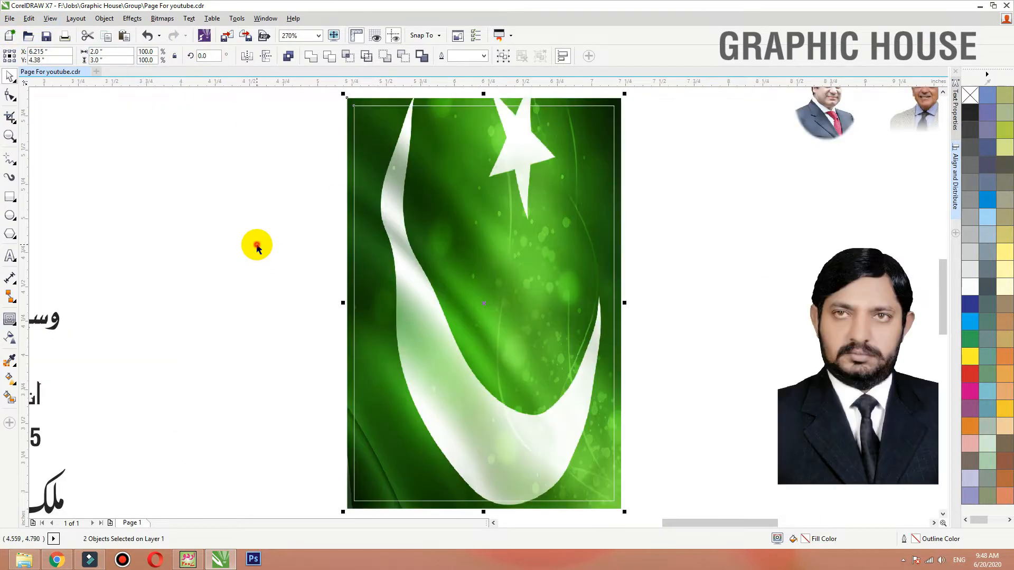
Move the two smallest portraits together onto the upper part of the flag card.
click(256, 244)
click(620, 115)
click(726, 260)
scroll(463, 281, down, 2)
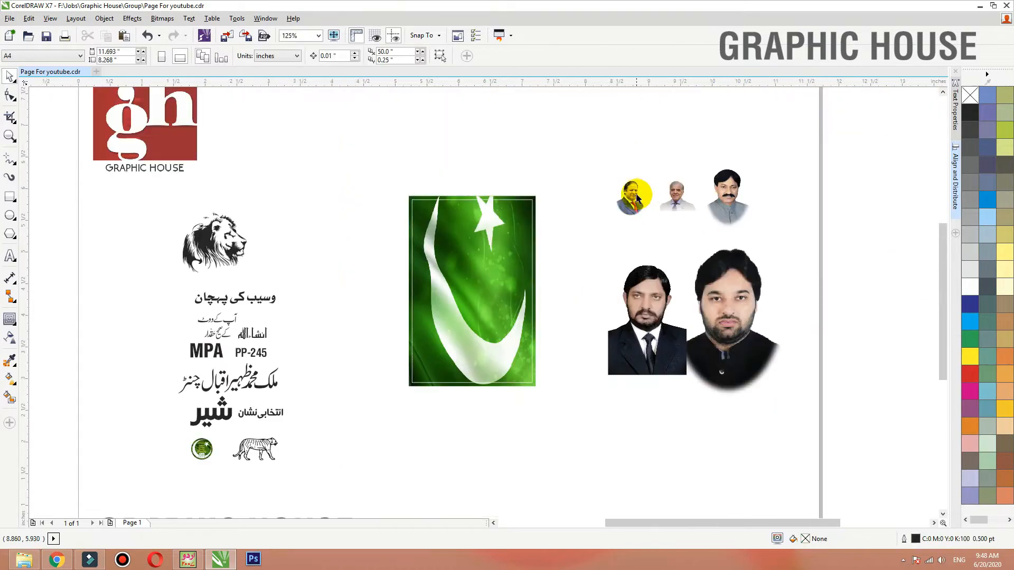
click(638, 199)
shift+click(679, 203)
drag(683, 208, 503, 237)
key(F2)
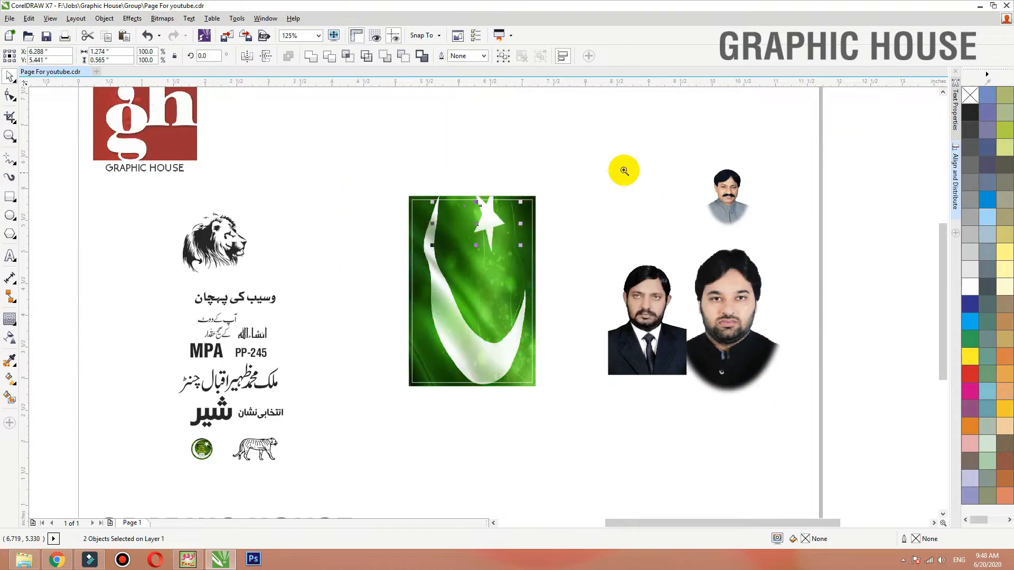
drag(623, 171, 241, 305)
click(310, 262)
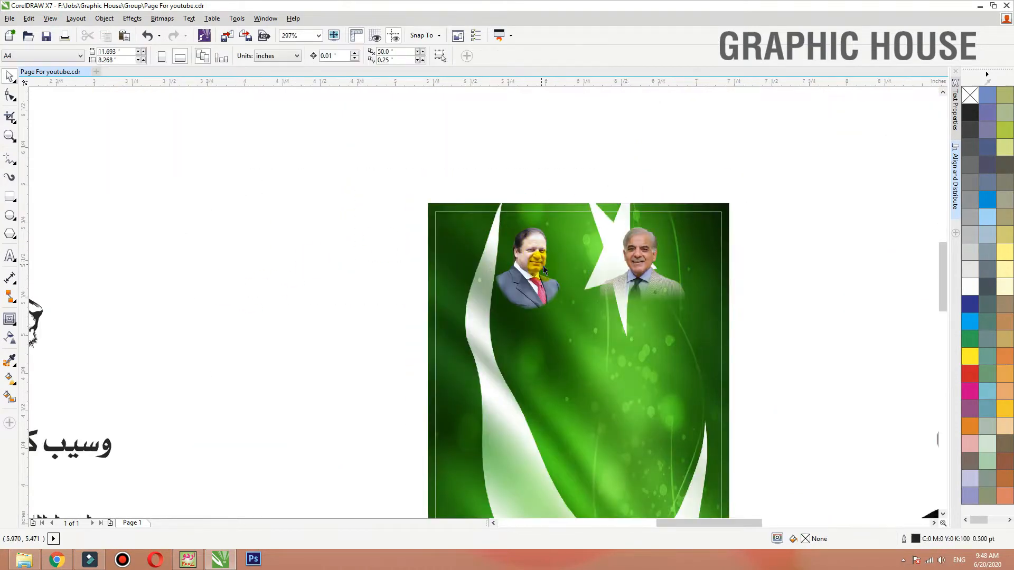
Position the two small portraits in the card's upper left and upper right corners, within the inner border.
drag(544, 270, 478, 258)
drag(667, 269, 679, 257)
drag(630, 301, 665, 272)
drag(482, 266, 479, 263)
click(322, 157)
Centre the large portrait of the man in the black collar on the card and lay the candidate's name calligraphy over its lower part.
scroll(322, 158, down, 1)
key(F4)
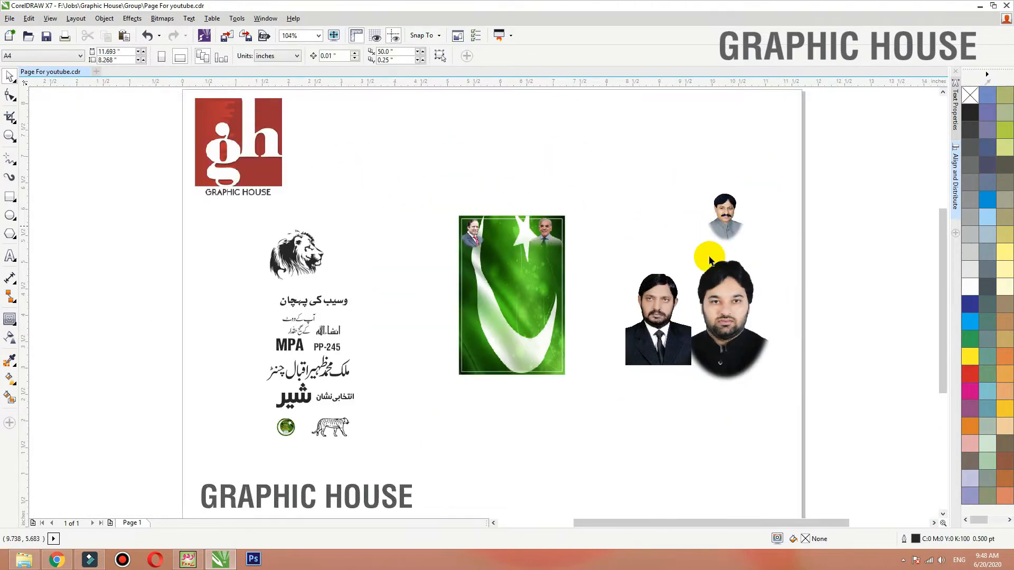
drag(724, 308, 521, 283)
click(523, 285)
shift+click(533, 217)
key(c)
key(e)
click(339, 376)
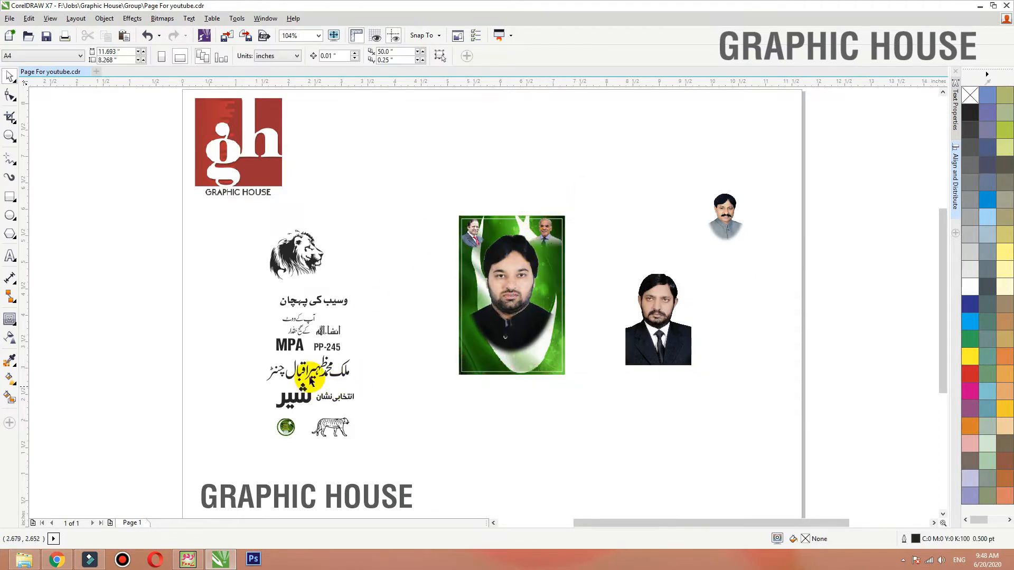
drag(339, 376, 534, 347)
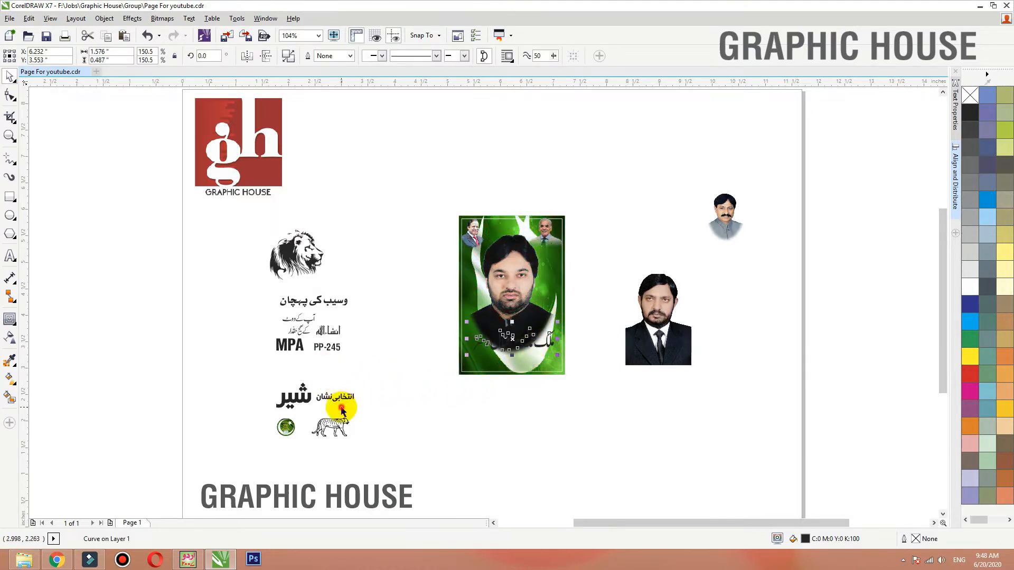
Group the election symbol lettering and the tiger drawing just below the card, and move the round party emblem to its left side.
click(334, 396)
drag(300, 380, 387, 419)
shift+click(301, 396)
drag(421, 402, 308, 450)
drag(355, 428, 461, 406)
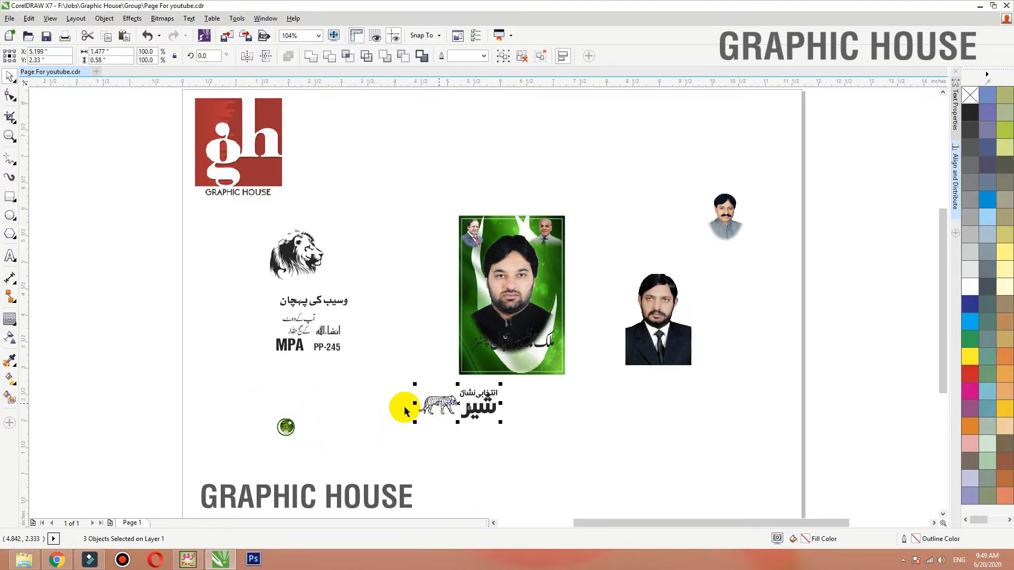
drag(288, 425, 436, 330)
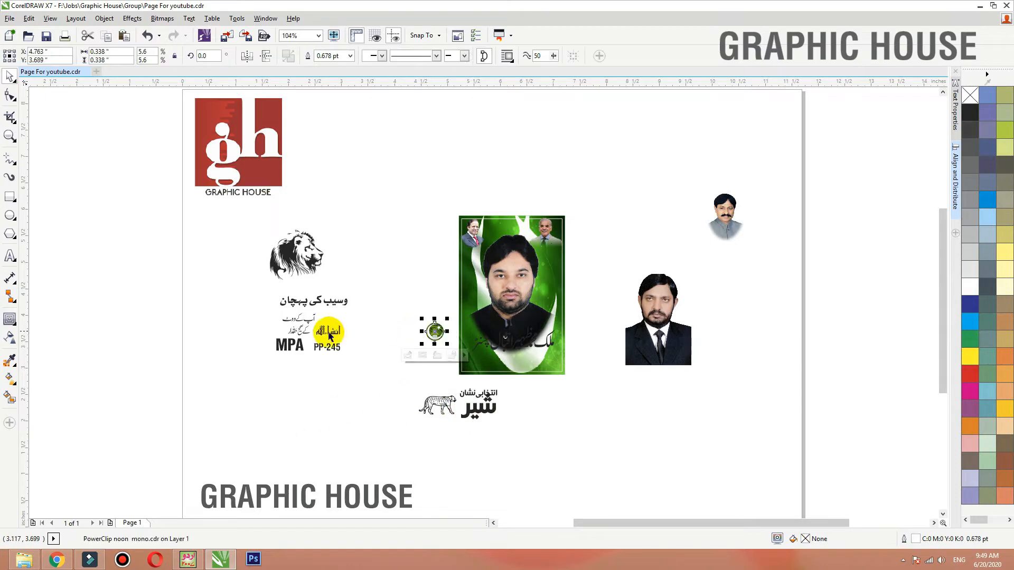
Place the slogan وسیب کی پہچان at the card's top, shrink it to fit between the small portraits and centre it horizontally.
drag(313, 303, 515, 226)
scroll(515, 225, up, 4)
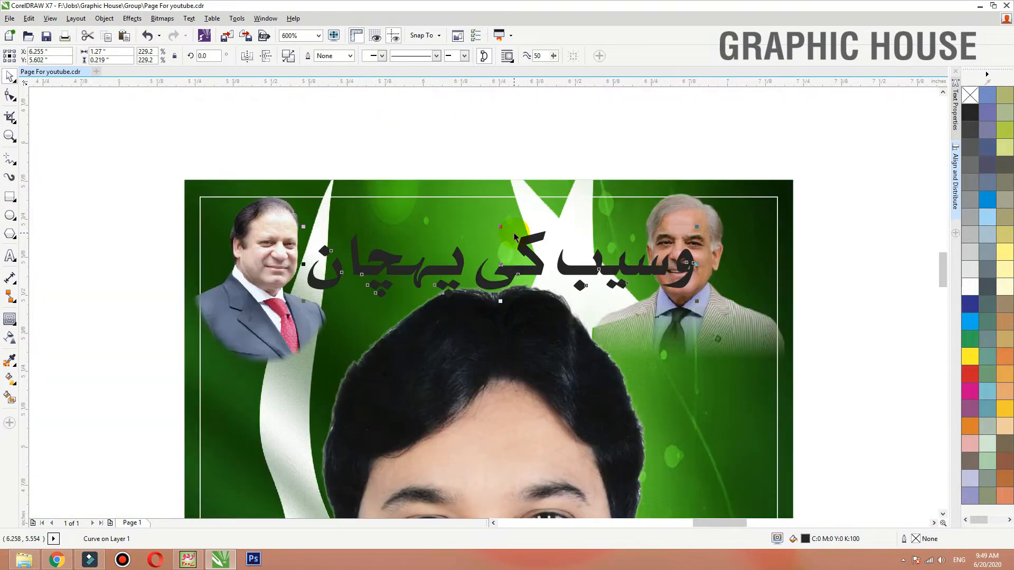
drag(696, 228, 517, 261)
shift+click(519, 185)
key(c)
click(538, 153)
Shrink the central portrait to about 1.57 by 2.12 inches about its centre.
click(534, 186)
key(shift+F2)
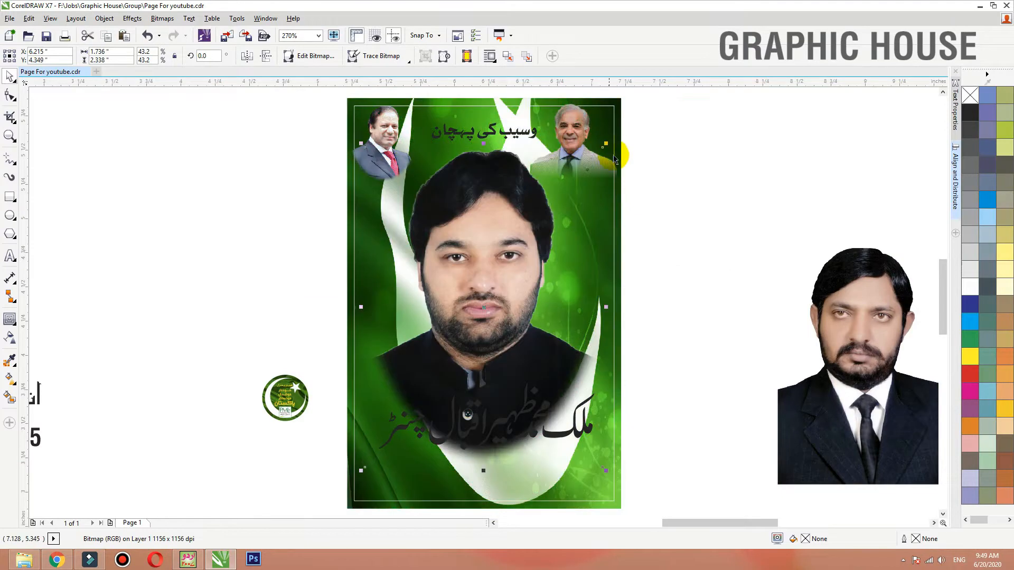
drag(605, 144, 595, 158)
click(523, 262)
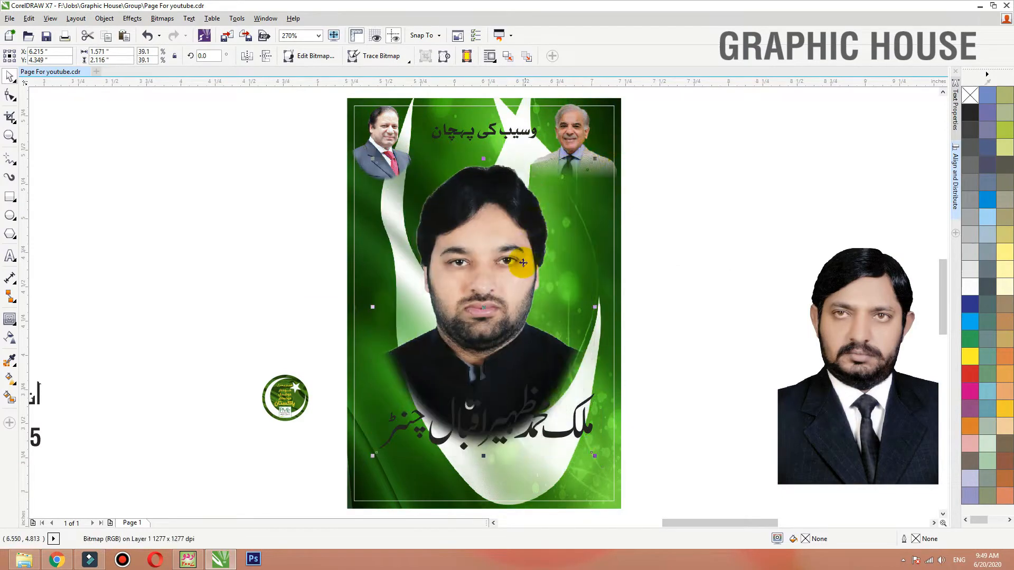
Give the candidate's name a 3 pt white outline behind a red fill and centre it under the portrait.
click(533, 418)
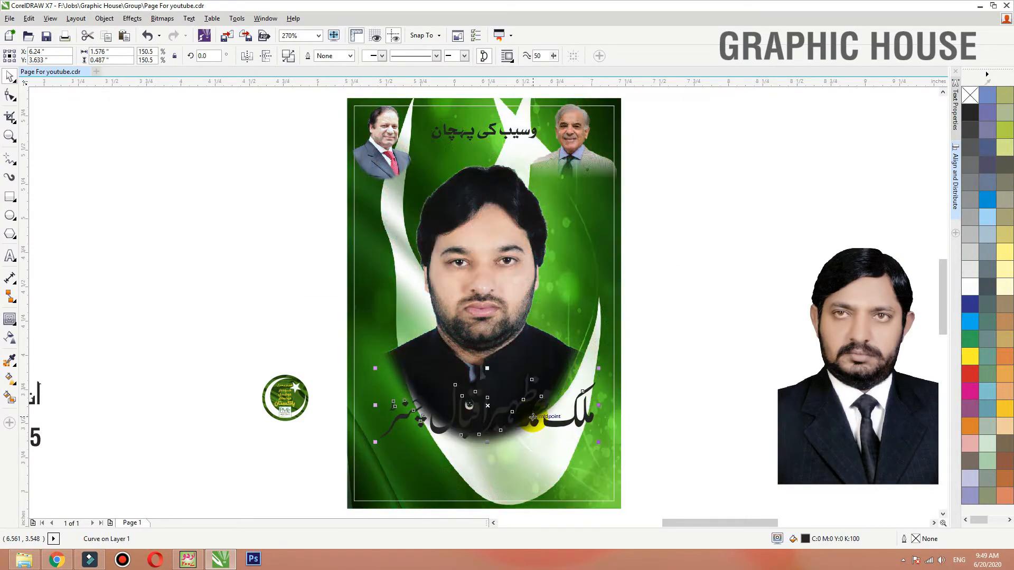
key(F12)
text(3)
key(Return)
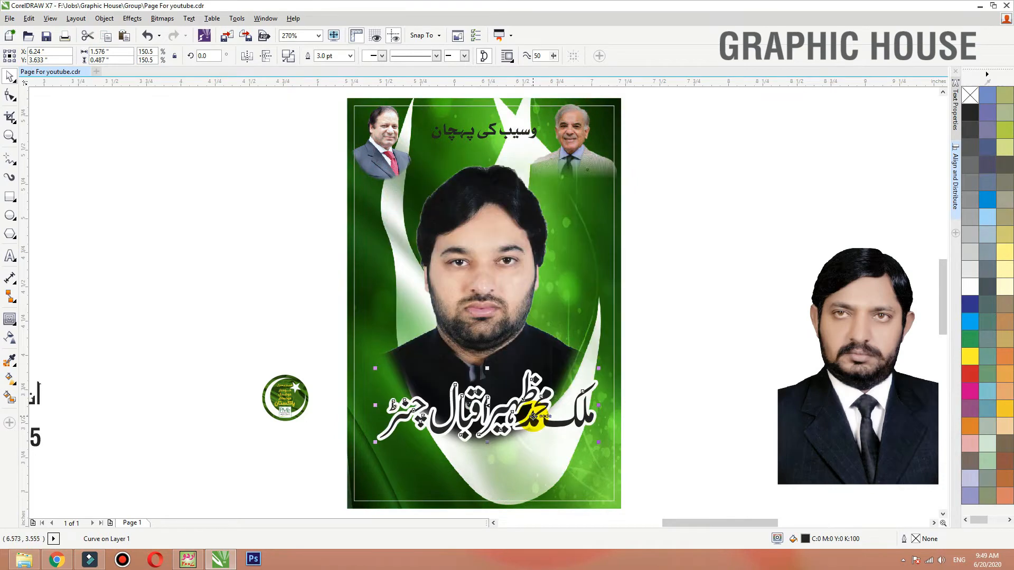
key(F12)
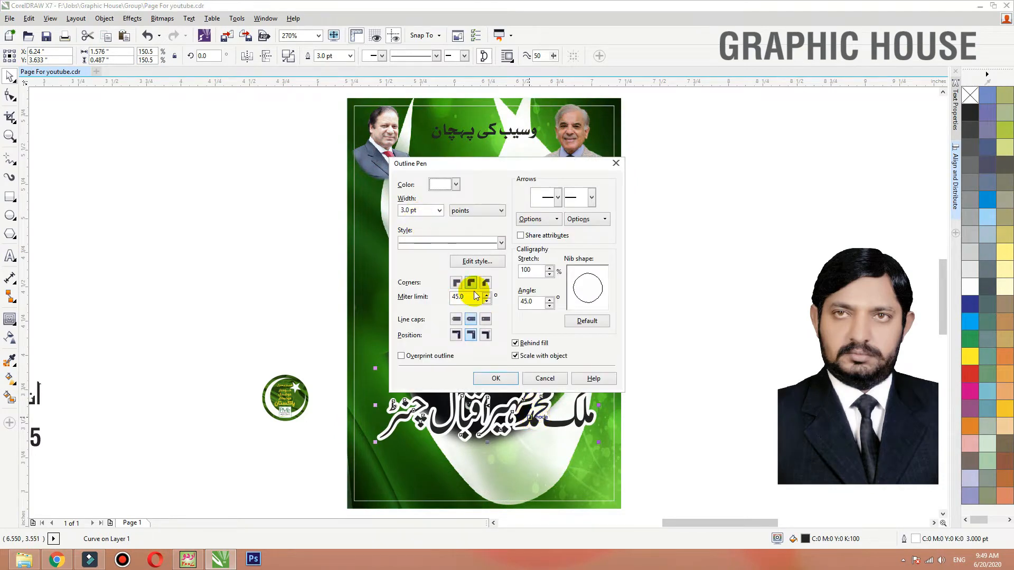
click(510, 378)
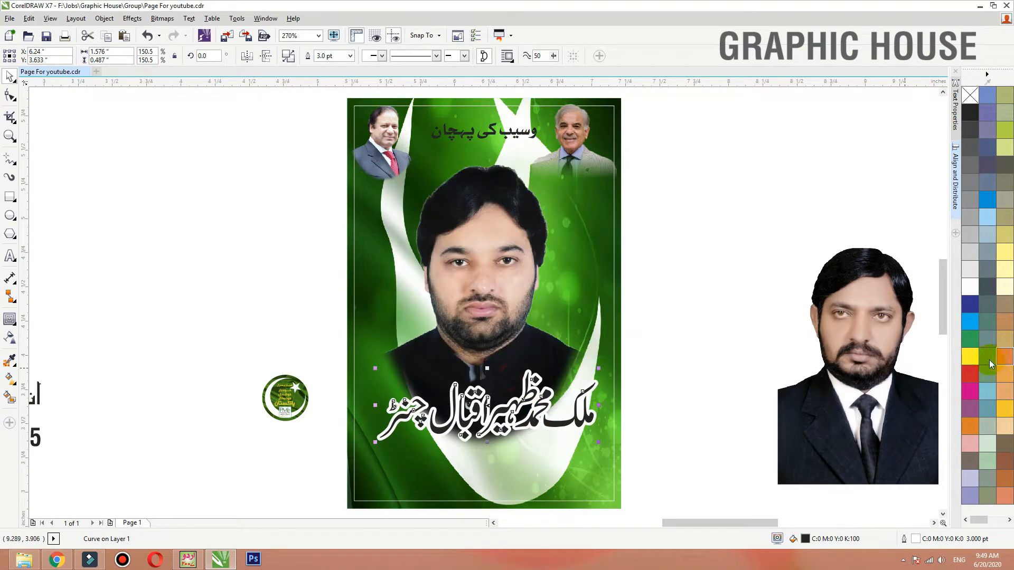
drag(540, 405, 539, 400)
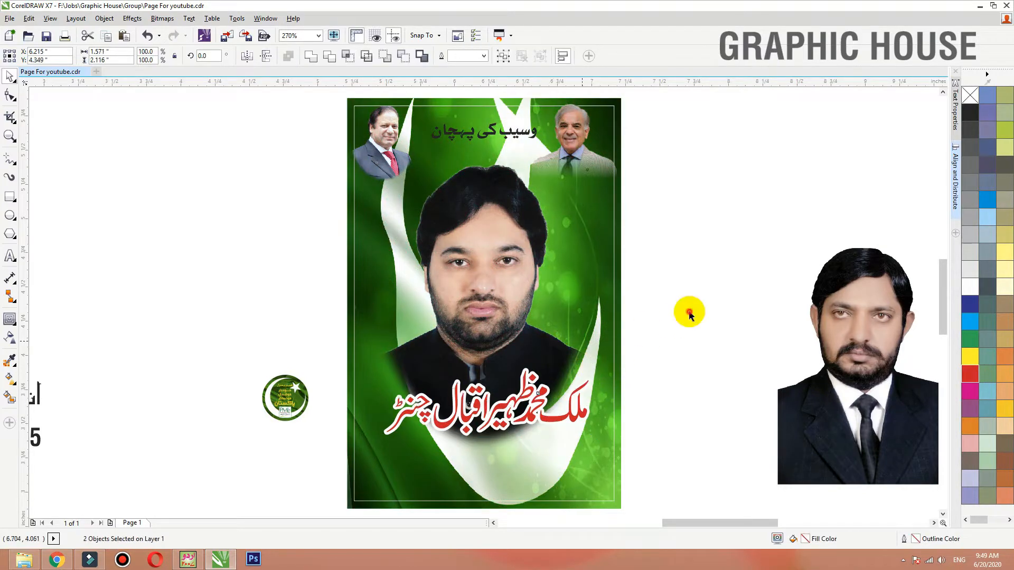
click(509, 294)
Edit the card's PowerClip contents and shorten the flag image from its lower edge to about 2.47 inches high.
click(620, 345)
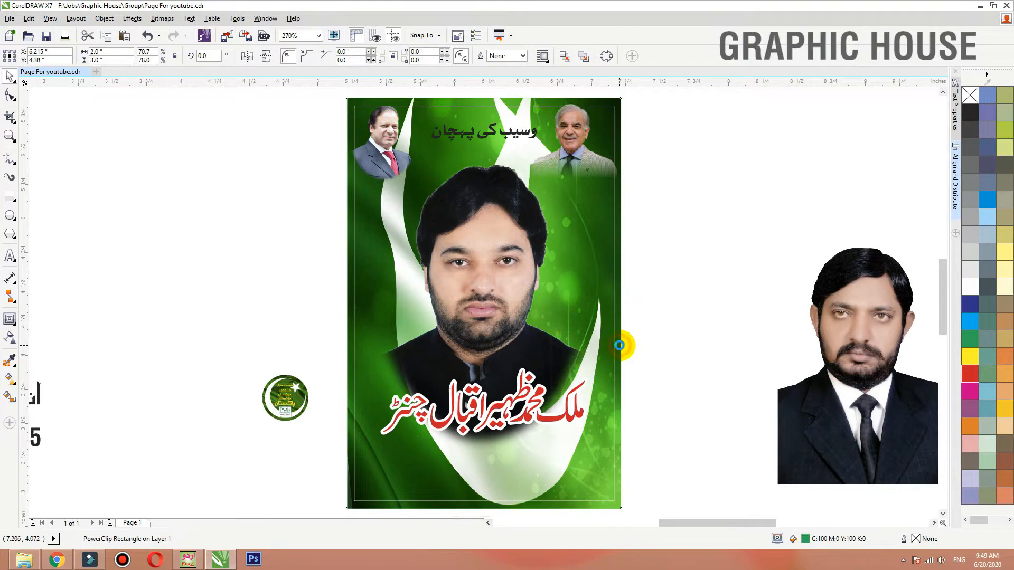
ctrl+click(620, 346)
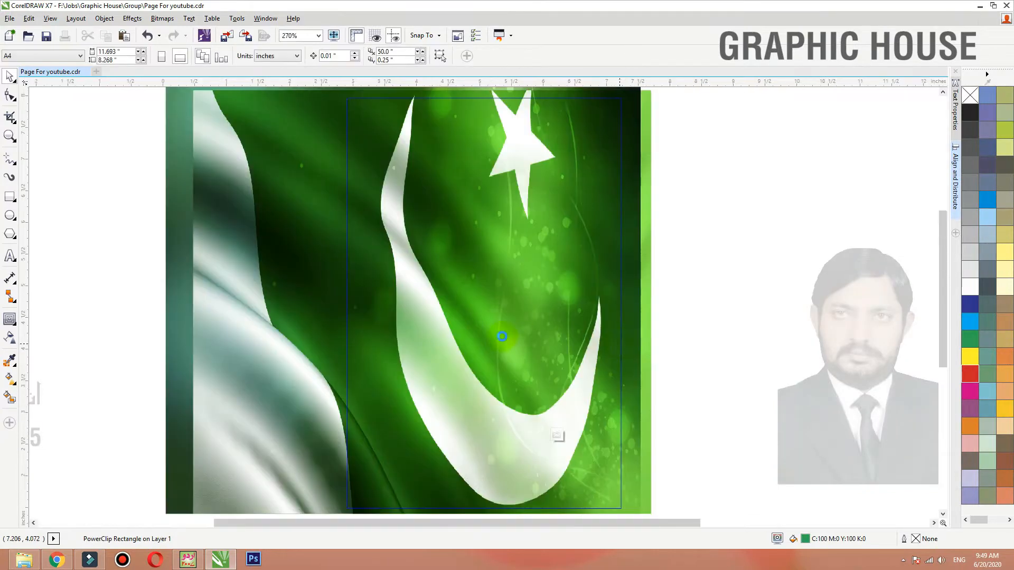
scroll(501, 338, down, 4)
click(517, 416)
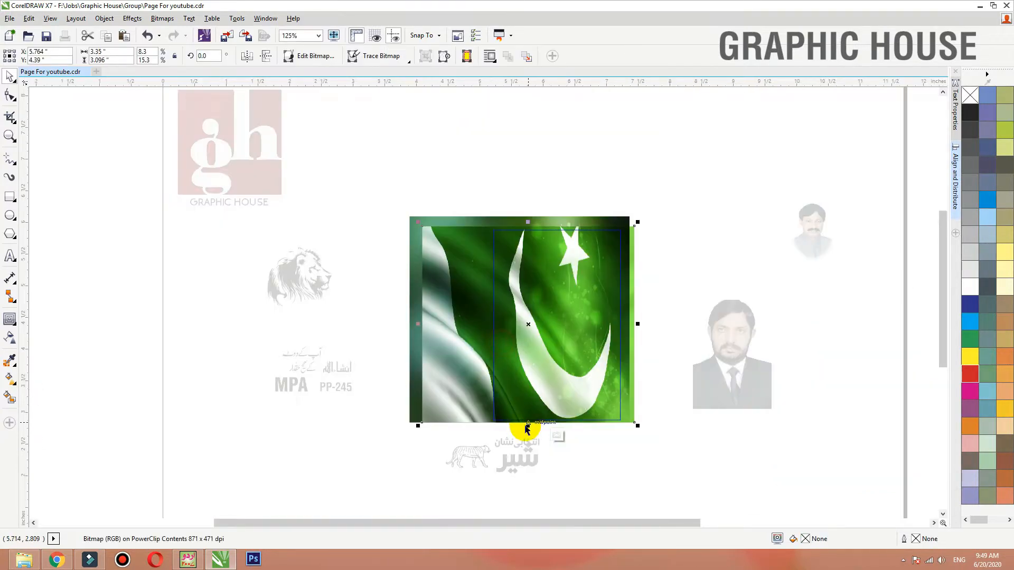
drag(527, 422, 531, 360)
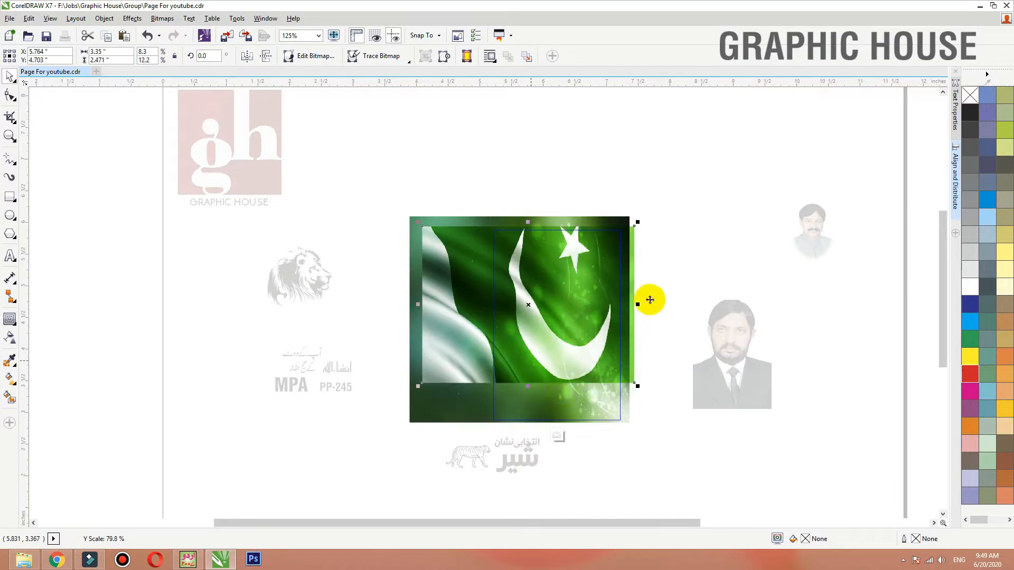
ctrl+click(651, 283)
Reopen the card's PowerClip contents and fade the flag's lower edge with a vertical linear transparency.
key(F2)
drag(736, 239, 429, 423)
scroll(612, 391, up, 2)
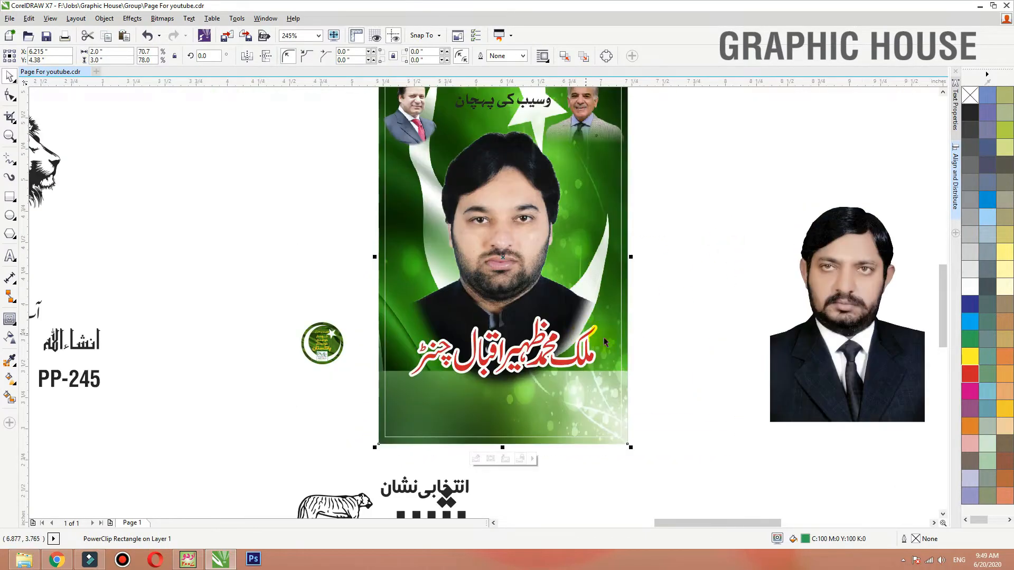
click(624, 321)
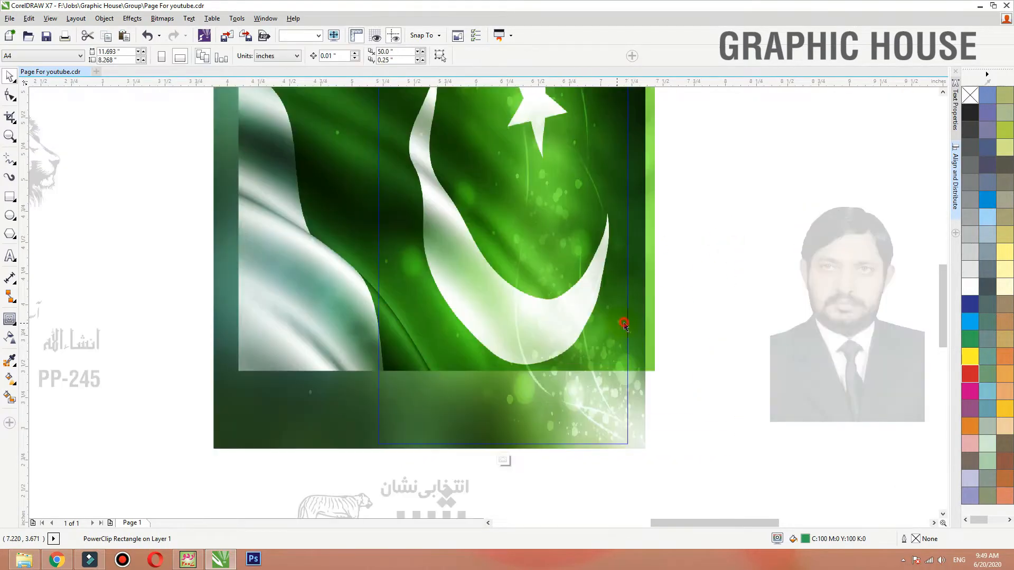
click(16, 338)
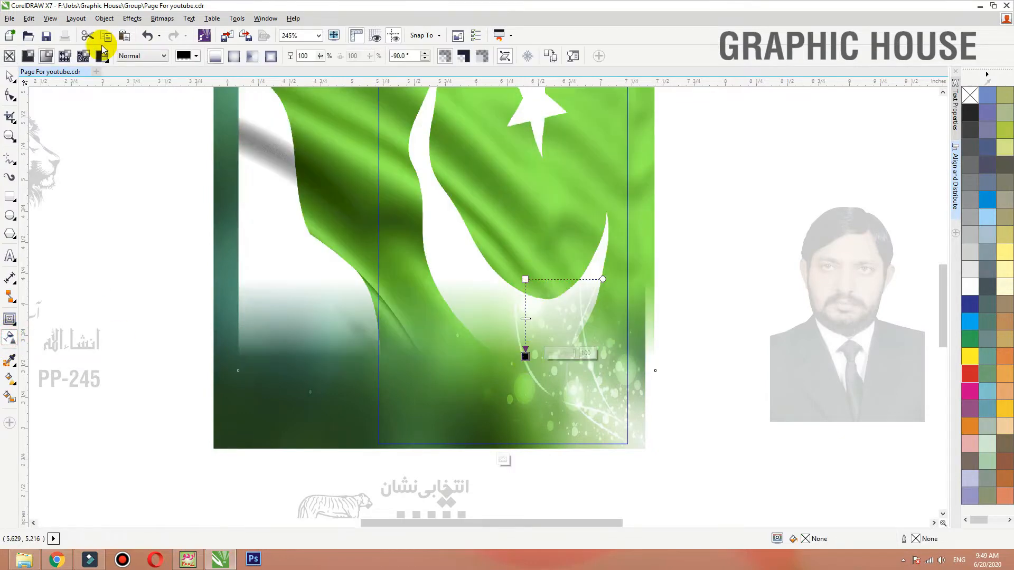
Try the Add, Subtract and Difference merge modes on the flag image's transparency.
click(143, 56)
click(141, 79)
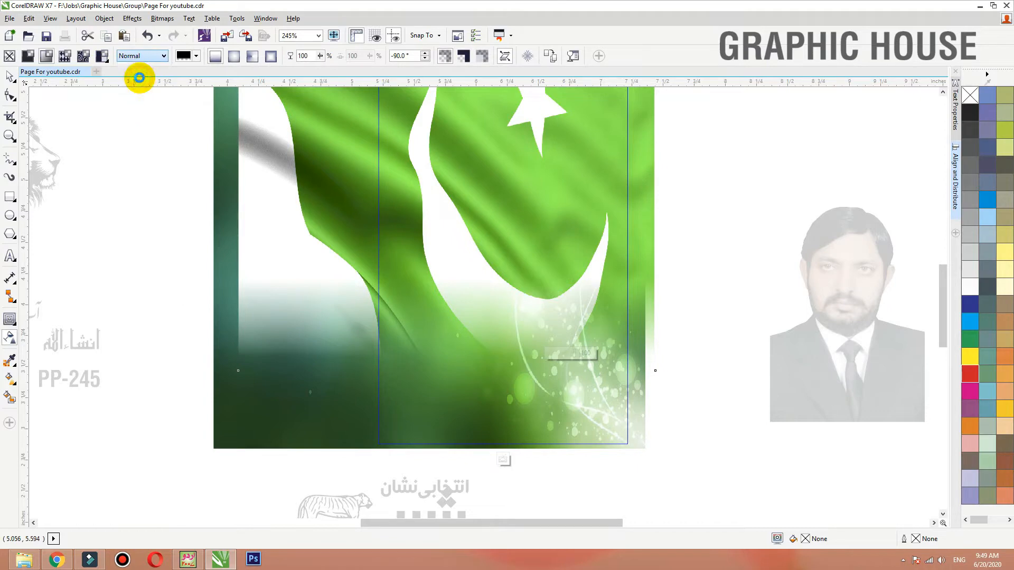
click(140, 56)
click(143, 89)
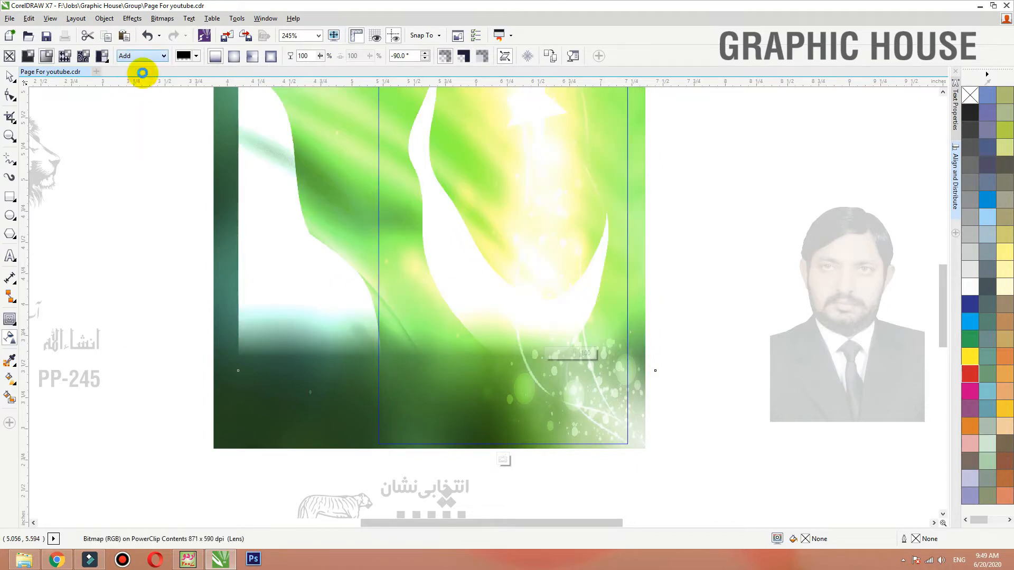
click(142, 56)
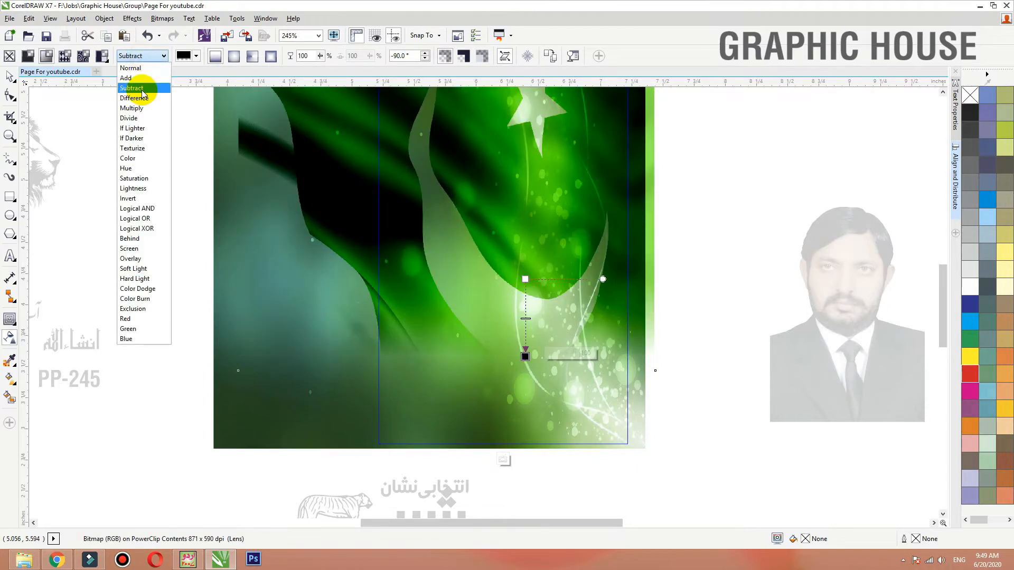
click(139, 94)
Set the flag's transparency merge mode to Multiply, start its fade higher up and finish editing the card's PowerClip contents.
click(140, 57)
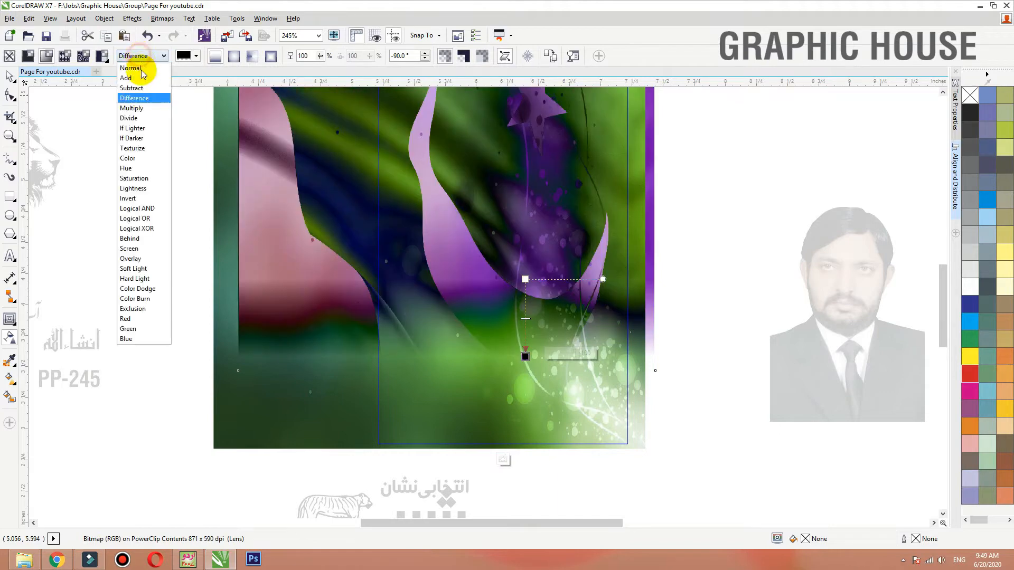
click(134, 101)
key(Down)
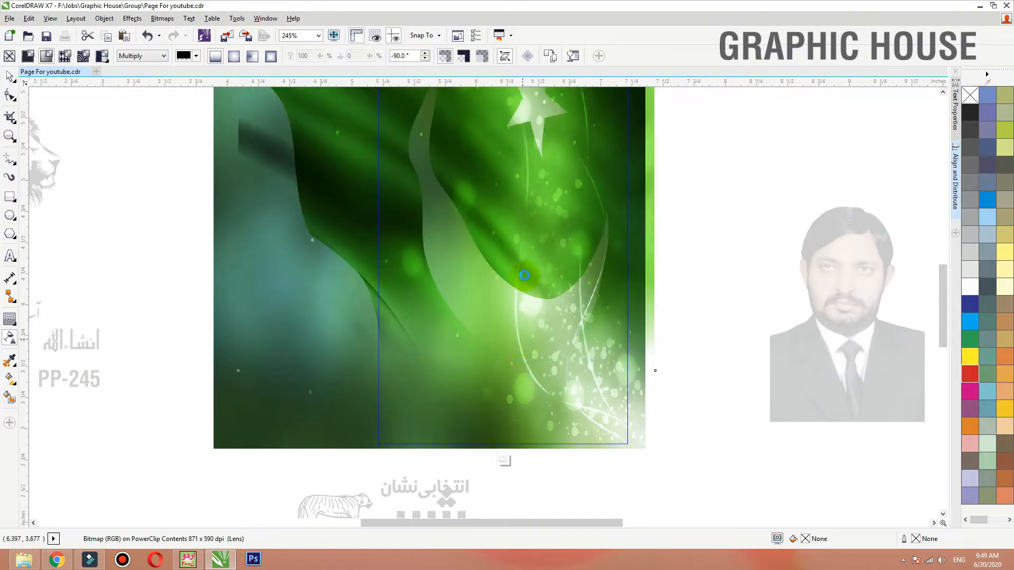
drag(524, 279, 525, 245)
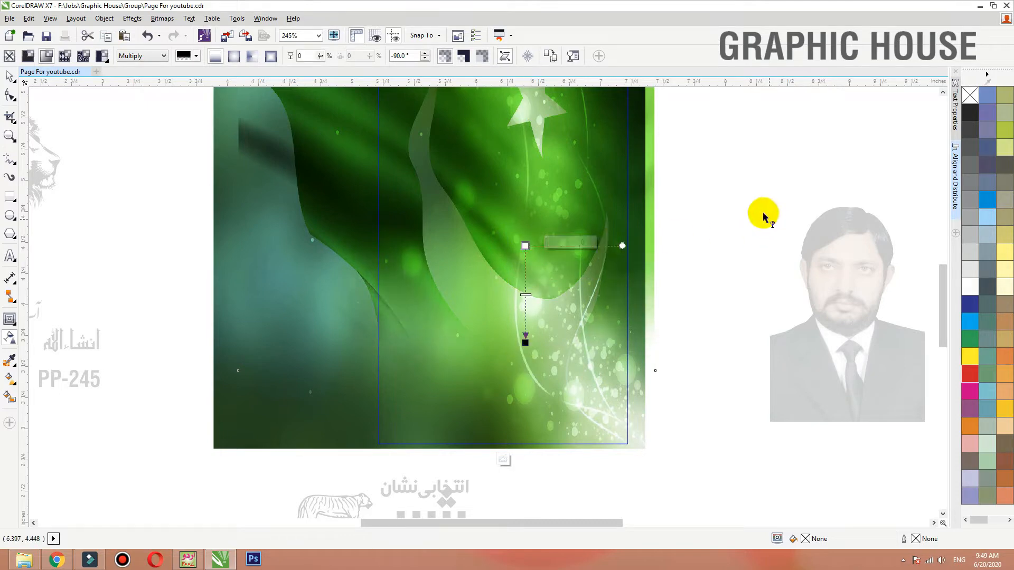
ctrl+click(746, 187)
key(shift+F2)
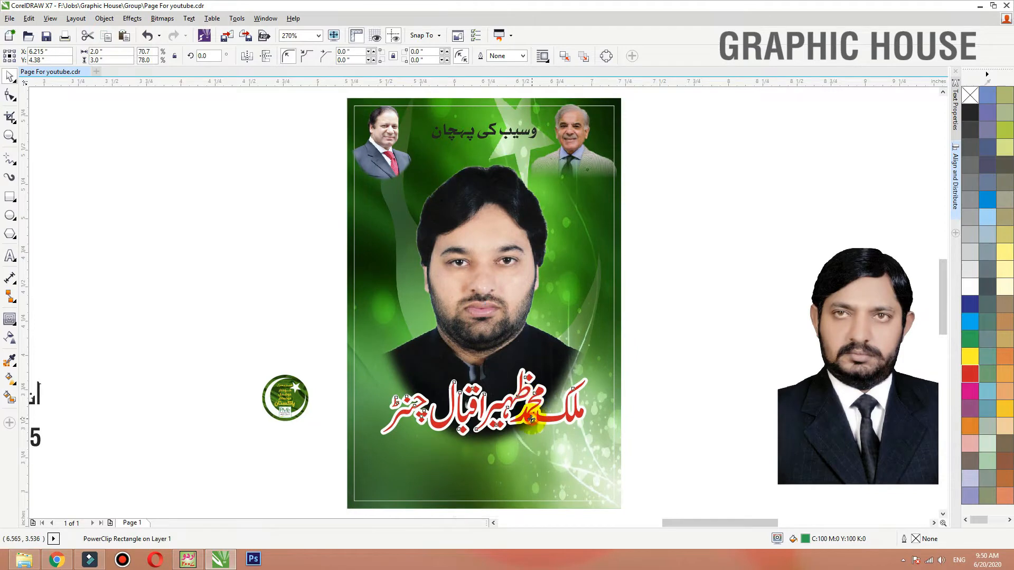
Pull the dark-suited man's portrait down beside the card and shrink it to less than half its size.
click(532, 420)
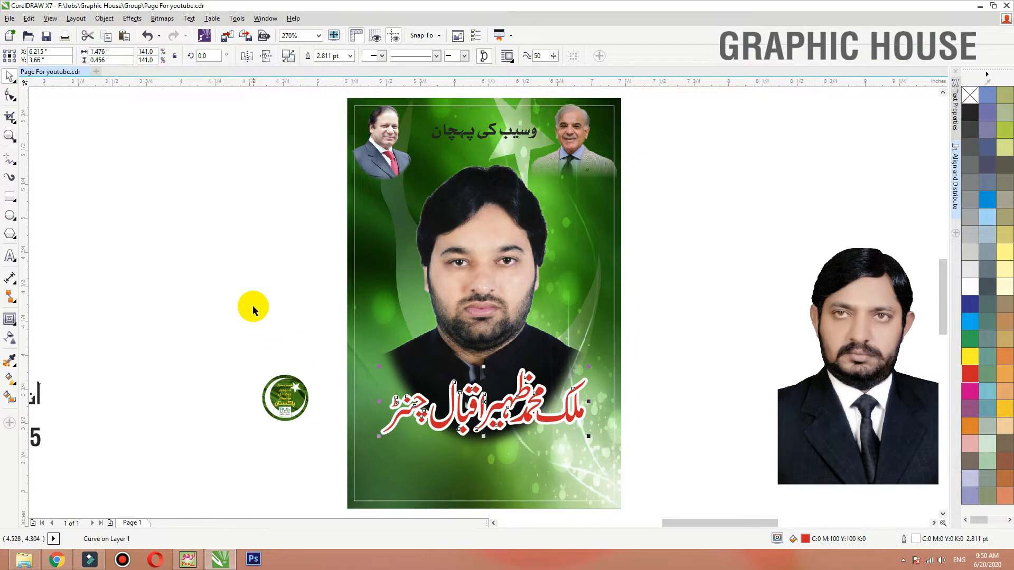
click(253, 309)
scroll(672, 267, down, 3)
click(385, 330)
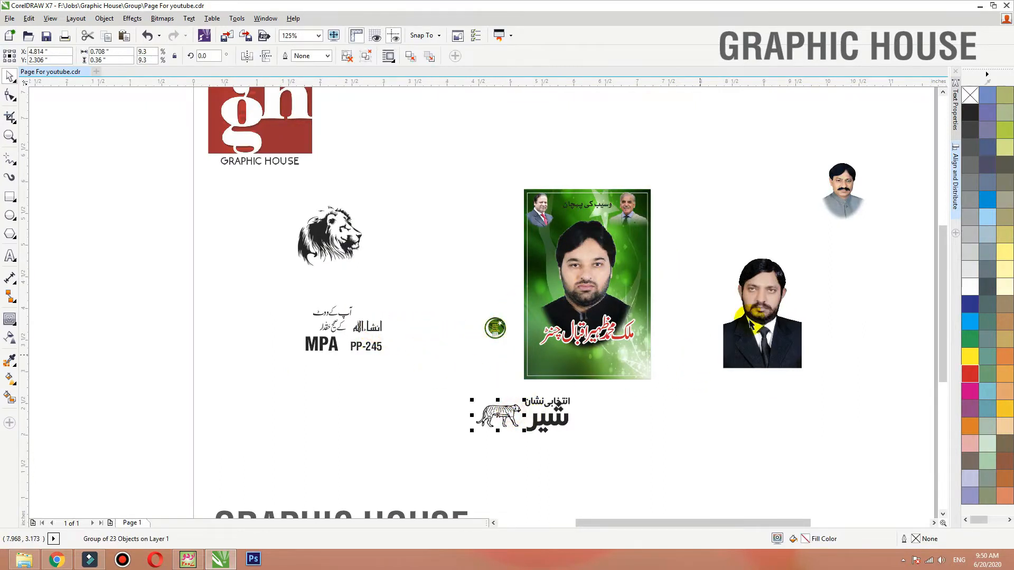
drag(762, 313, 723, 378)
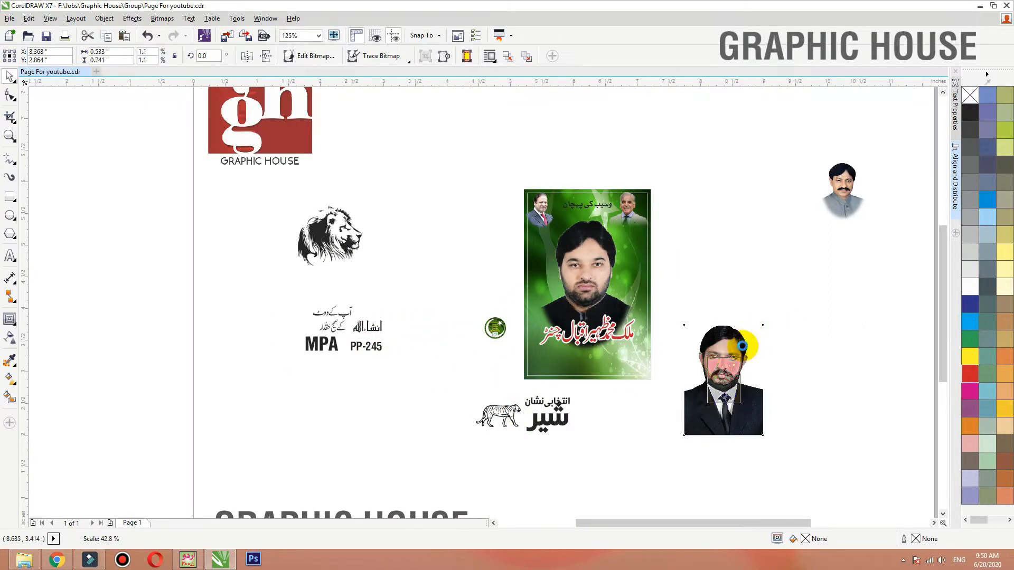
drag(766, 323, 738, 359)
Place the moustached man's portrait beside the central portrait's shoulder, inside the margin line, shrunk to about 0.56 by 0.71 inches.
drag(838, 204, 631, 279)
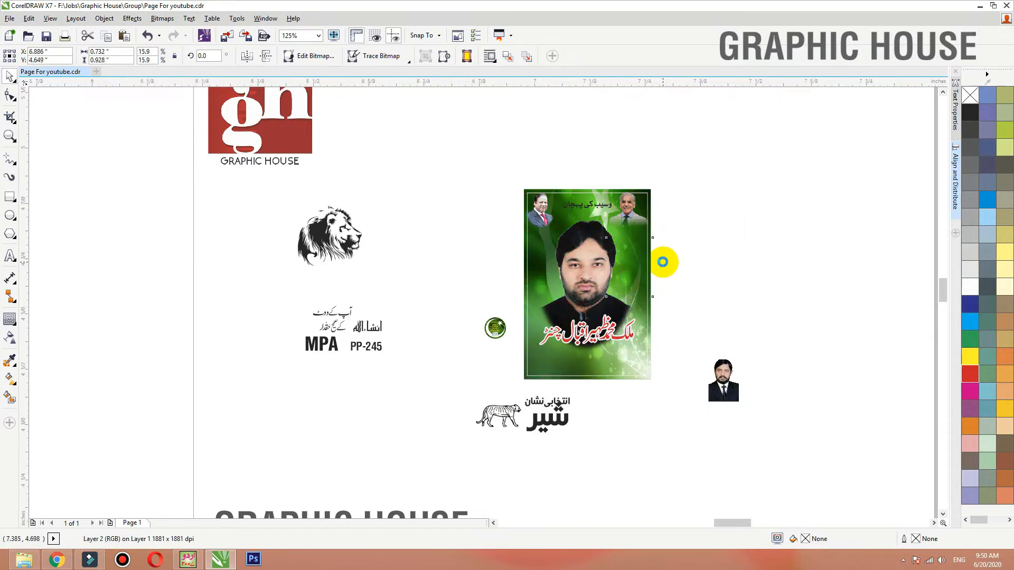
scroll(663, 263, up, 5)
click(658, 190)
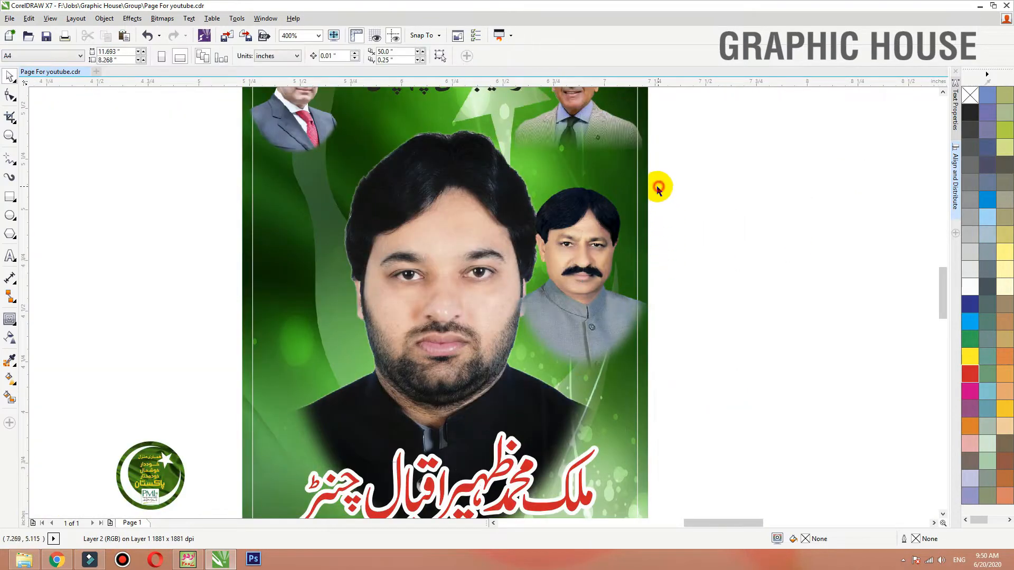
click(587, 226)
drag(658, 185, 637, 209)
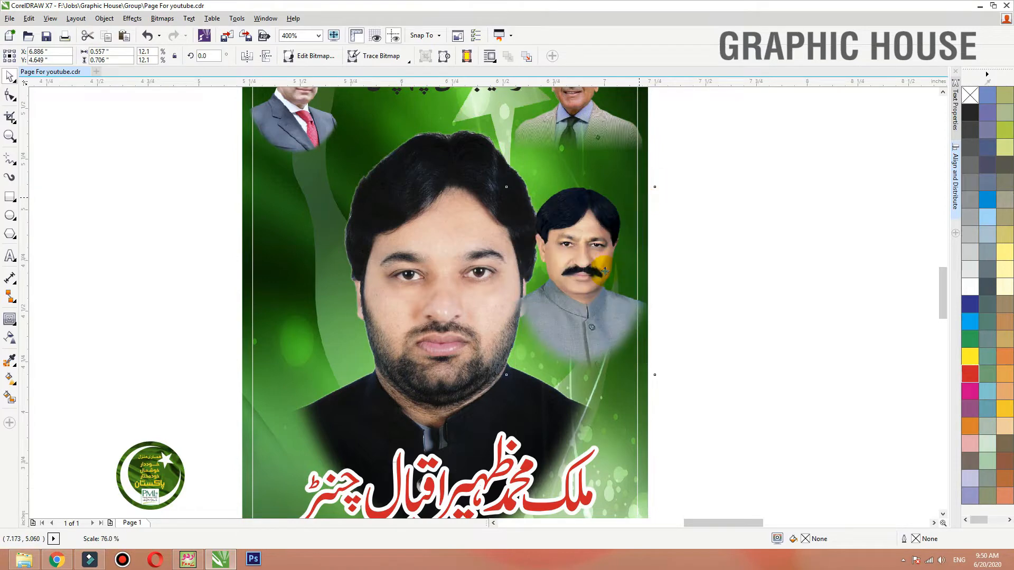
mouse_move(601, 289)
mouse_down()
mouse_move(601, 316)
mouse_move(601, 305)
mouse_up()
click(726, 253)
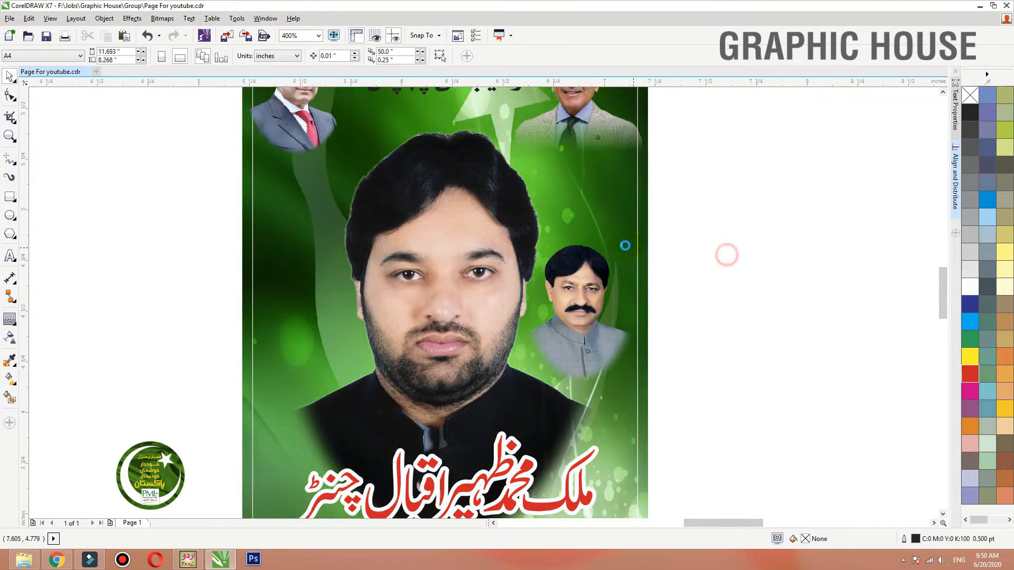
Stack the two-line vote slogan, the انشاءاللہ text, MPA and PP-245 in one column just beside the card.
scroll(626, 245, down, 1)
drag(769, 232, 1, 470)
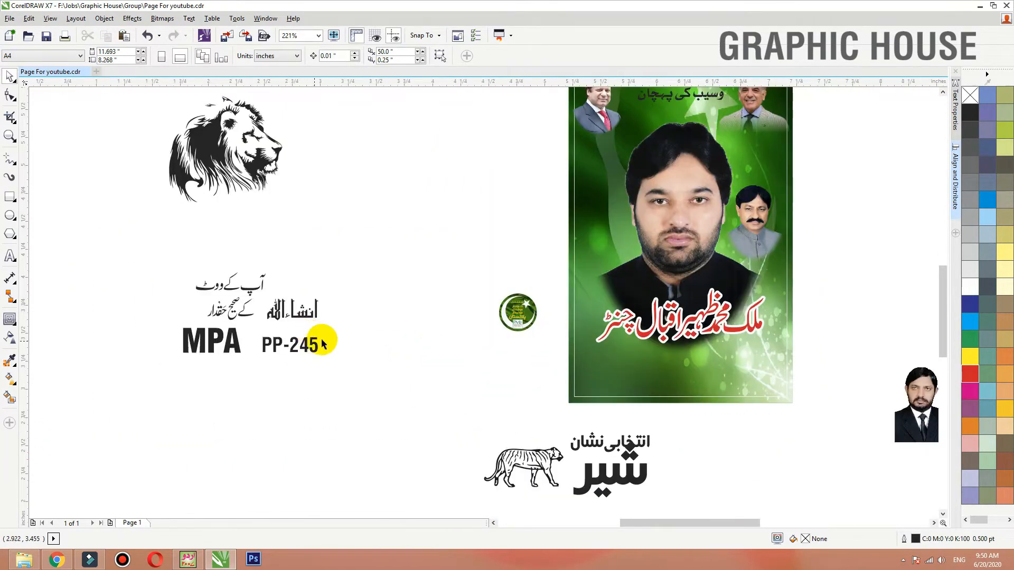
drag(302, 320, 267, 393)
drag(272, 347, 174, 437)
drag(264, 367, 244, 400)
drag(330, 349, 538, 236)
drag(249, 294, 466, 141)
Place the round emblem beside the central portrait's shoulder and the tiger with its captions, about 0.83 by 0.33 inches, in the card's lower corner.
drag(517, 302, 593, 260)
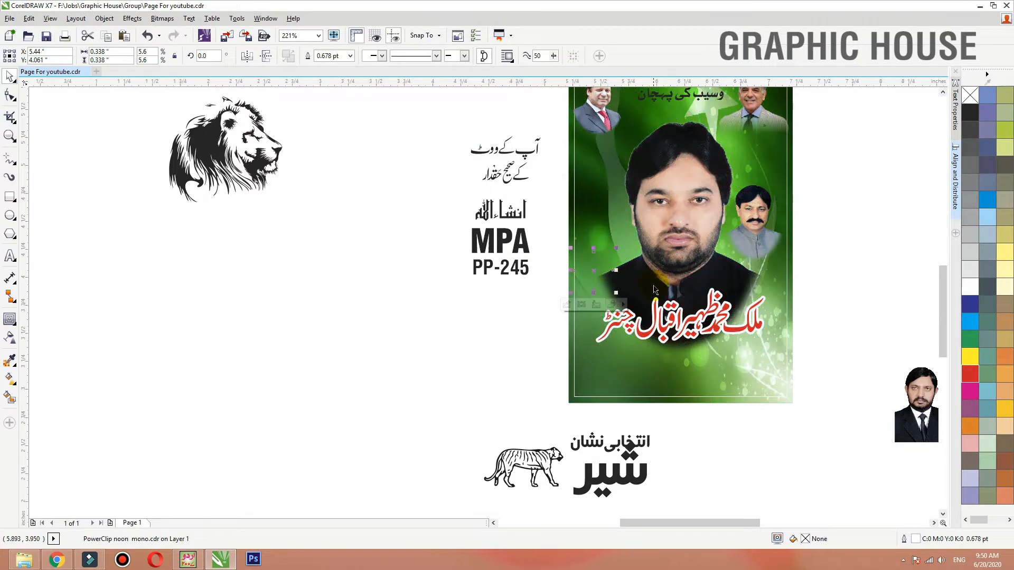
click(643, 441)
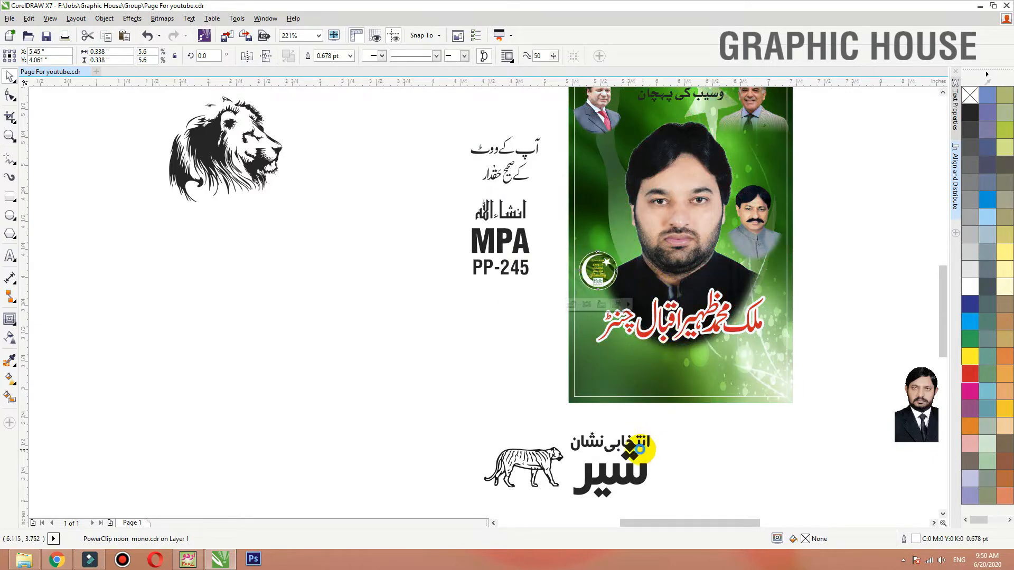
shift+click(535, 458)
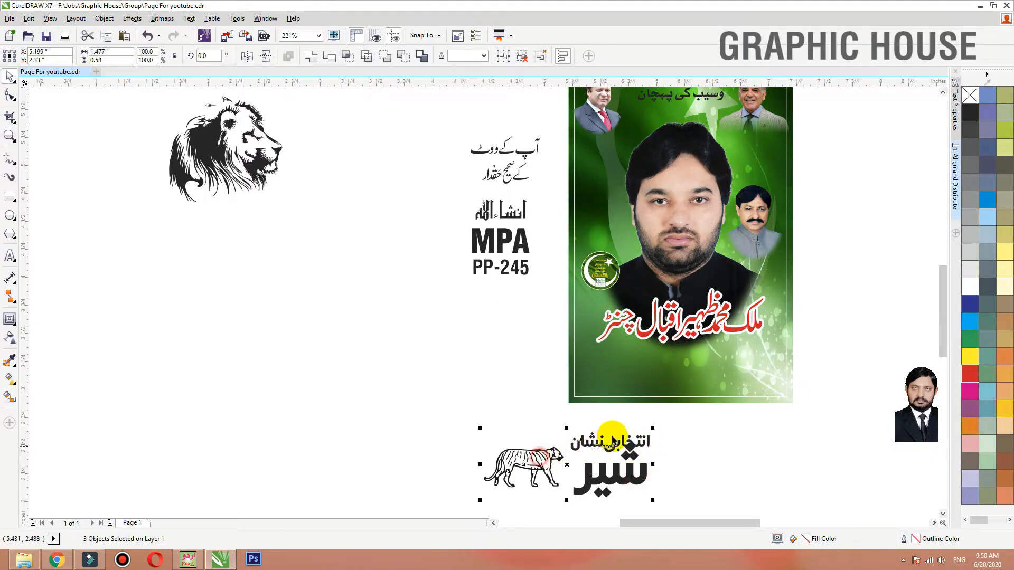
drag(654, 427, 664, 381)
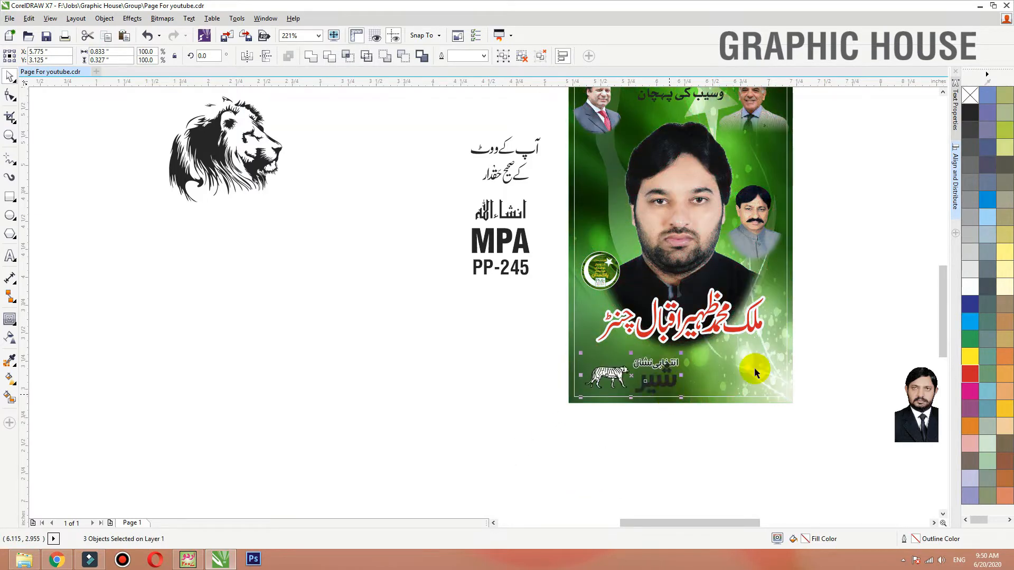
Place the dark-suited man's portrait in the card's lower corner opposite the tiger symbol.
drag(929, 417, 772, 383)
click(856, 347)
key(F4)
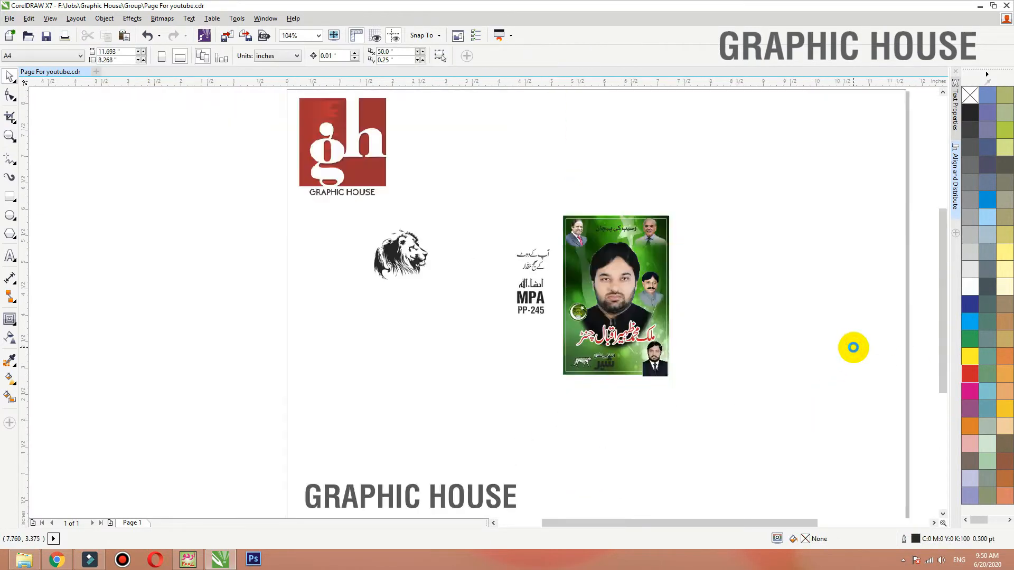
Place the lion head over the card's side edge below the upper leader's portrait, shrunk to about 0.57 by 0.53 inches.
drag(760, 156, 359, 401)
key(shift+F2)
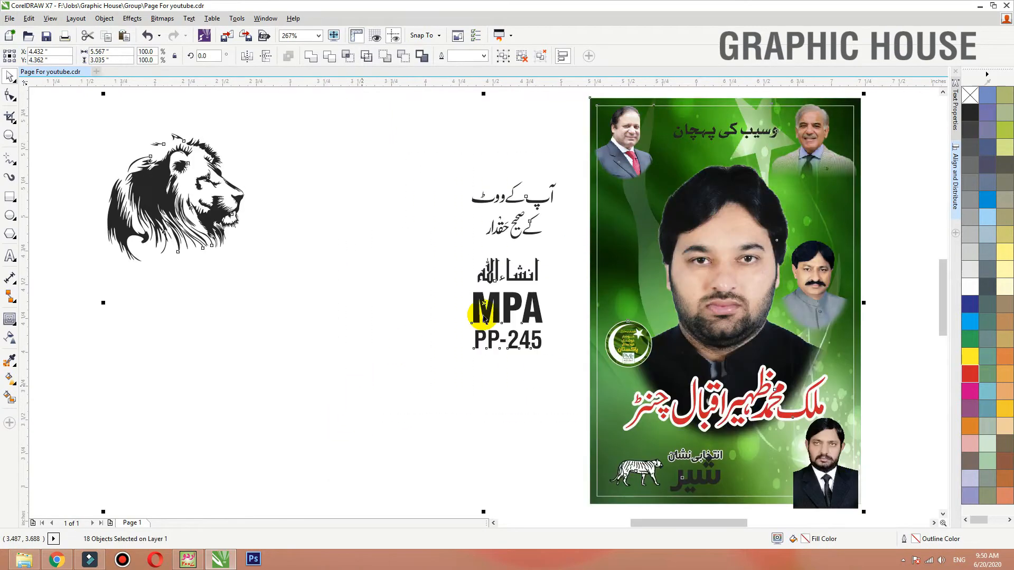
click(375, 280)
drag(226, 209, 730, 175)
key(shift+F2)
scroll(505, 187, down, 2)
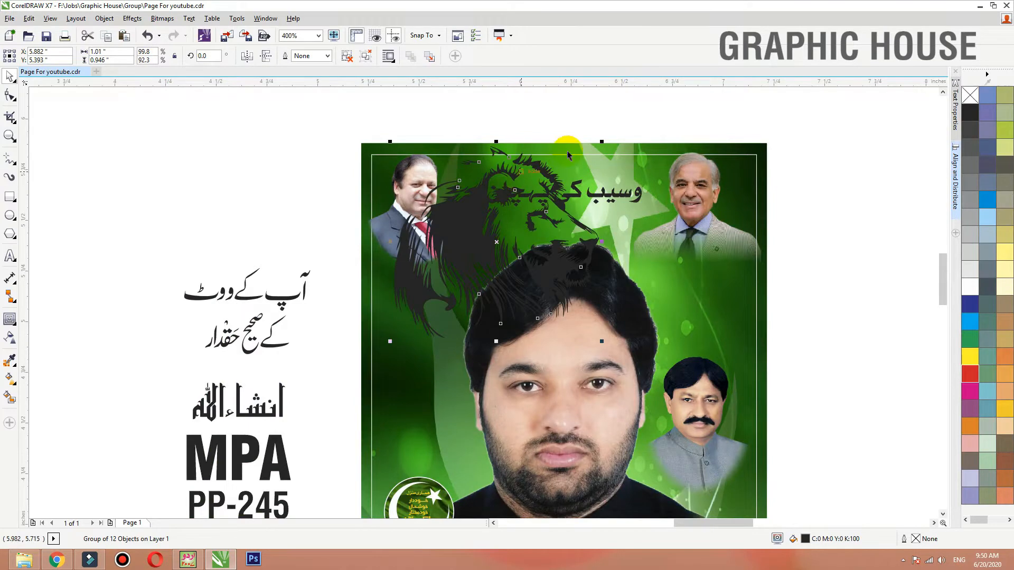
drag(600, 142, 397, 319)
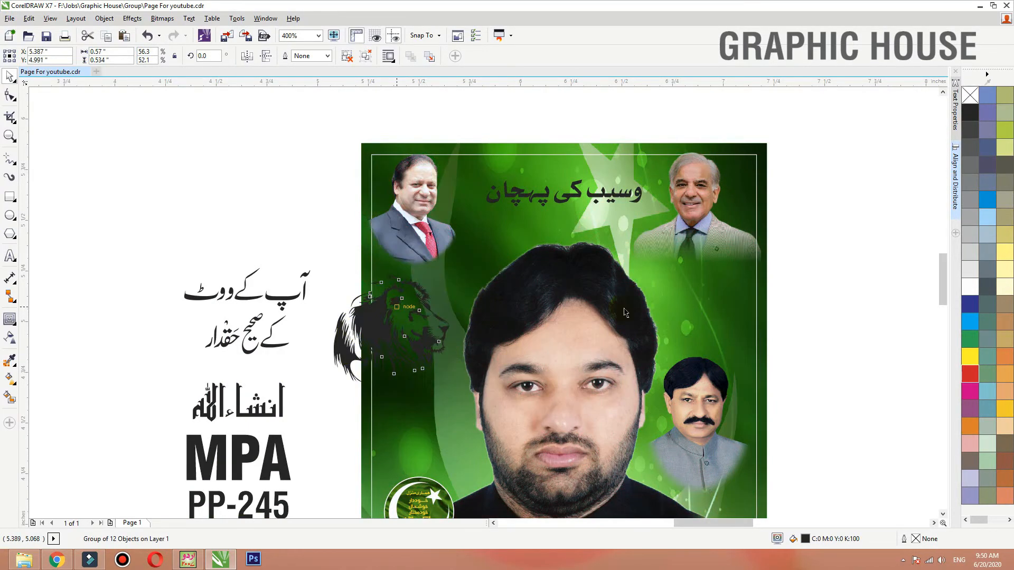
Fill the lion head with green (C100 M0 Y100 K0), lightened with a slight tint of white.
click(971, 338)
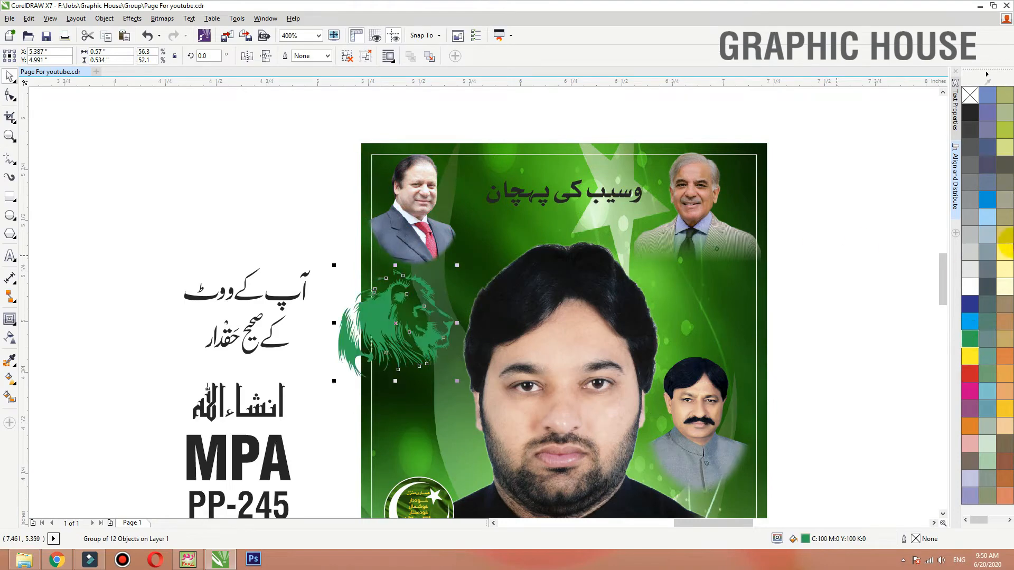
click(1006, 133)
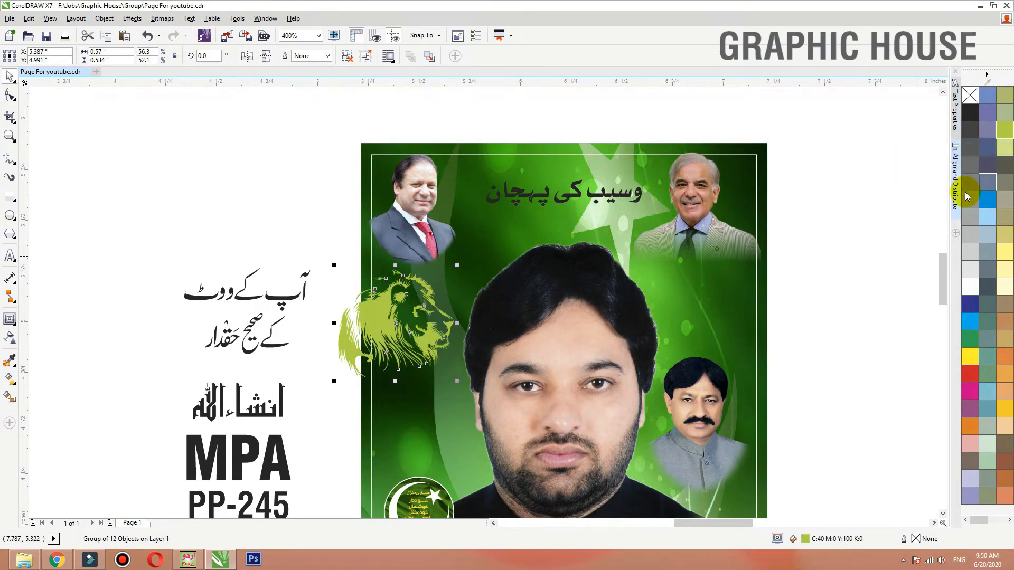
click(1006, 149)
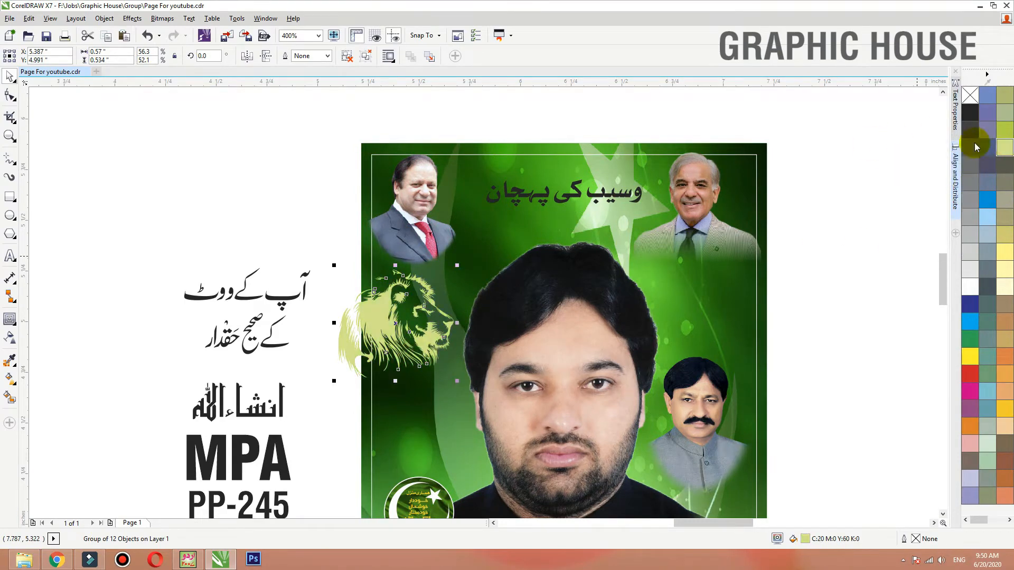
click(971, 346)
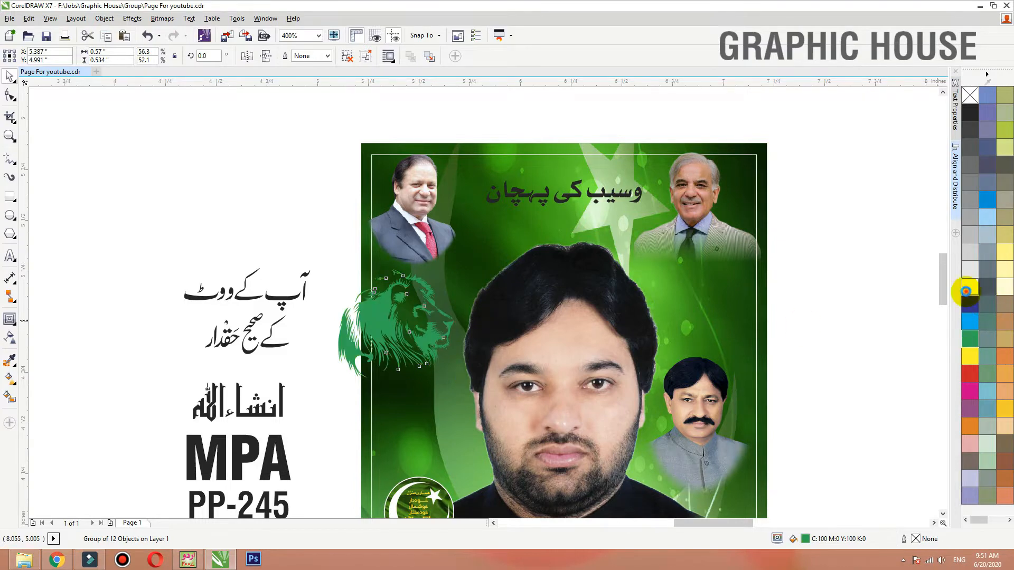
ctrl+click(966, 291)
PowerClip the lion head inside the card's background rectangle.
right_click(396, 319)
click(438, 206)
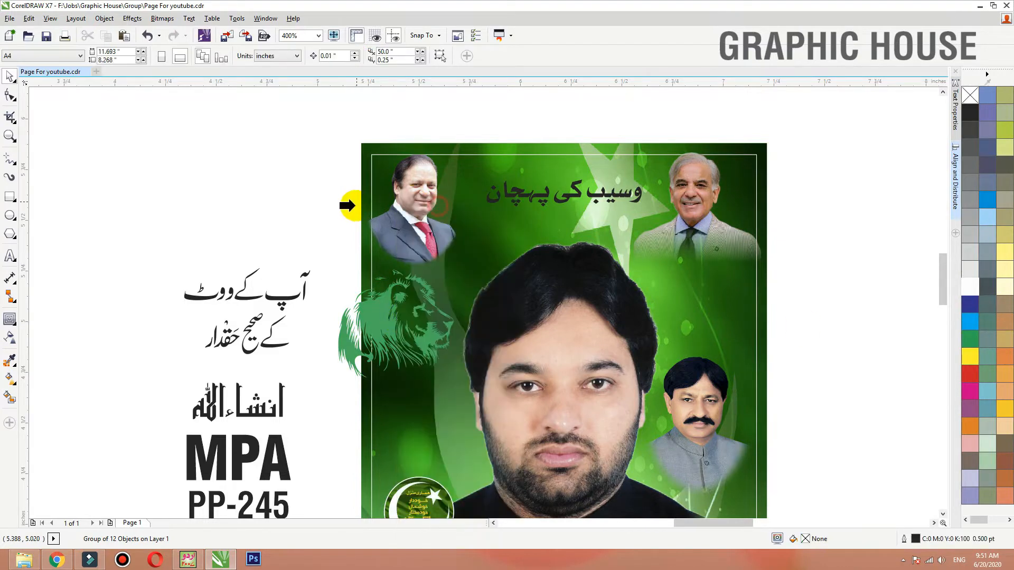
click(362, 399)
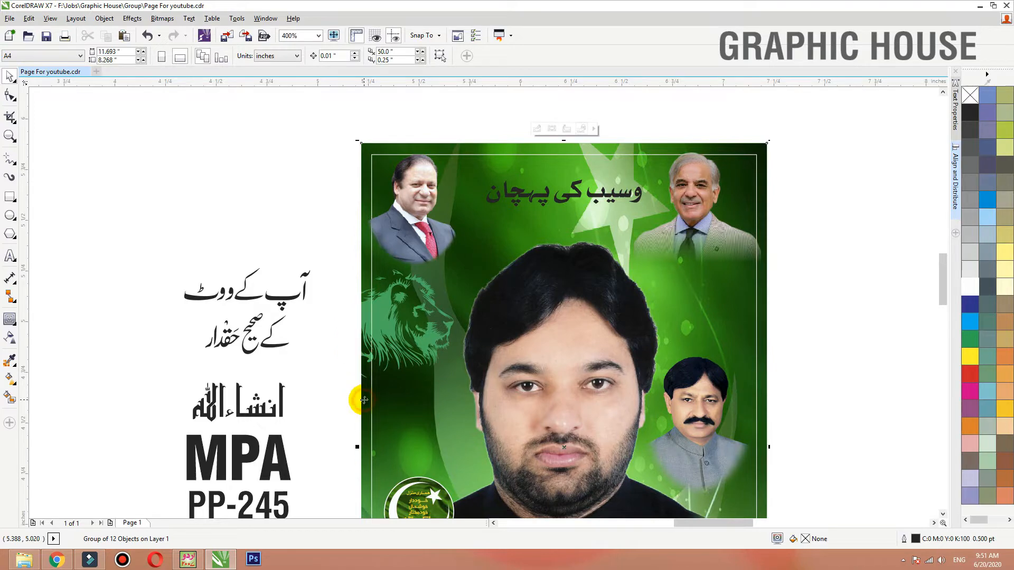
key(shift+F2)
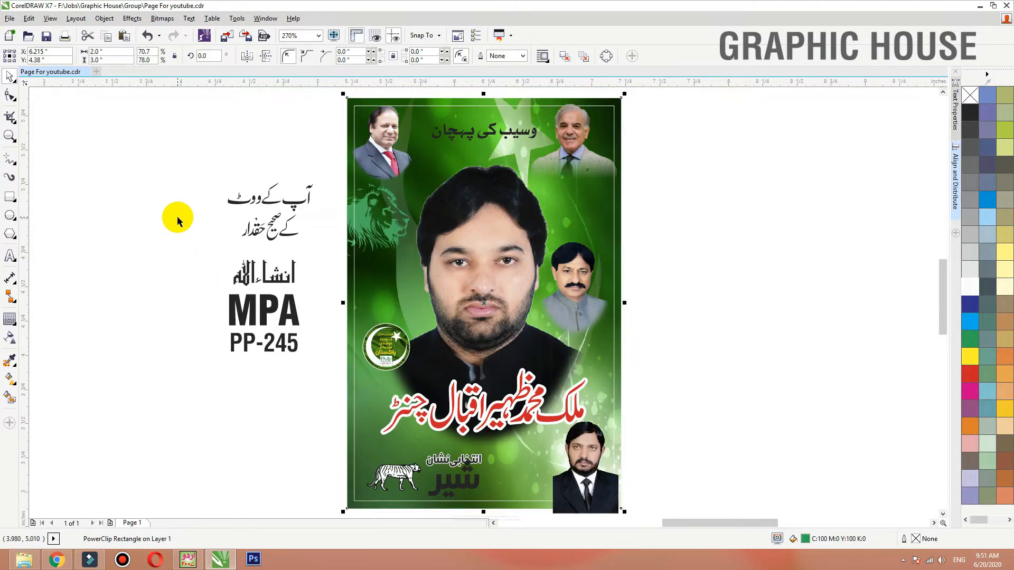
Draw a rectangle about 0.33 by 0.37 inches above the round emblem, with a red fill and a white outline.
key(F2)
drag(178, 203, 469, 378)
drag(581, 248, 641, 325)
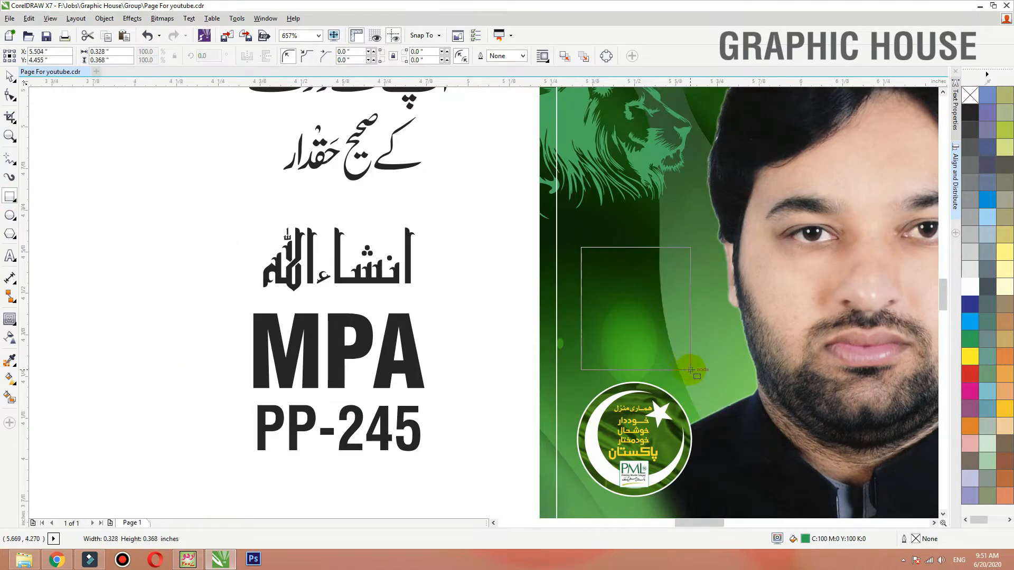
drag(691, 370, 691, 370)
click(970, 373)
right_click(969, 286)
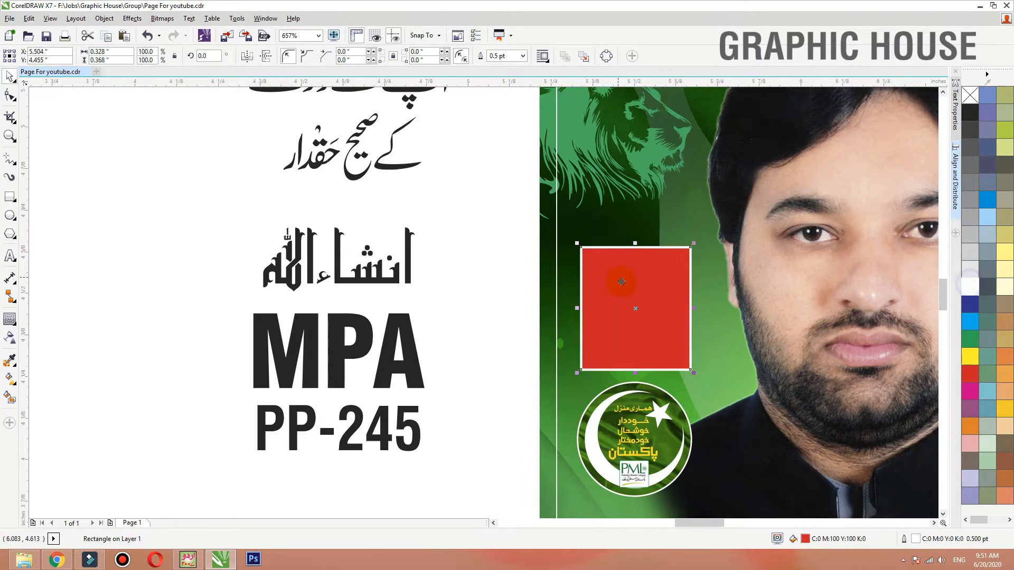
key(space)
Shrink the انشاءاللہ, MPA and PP-245 texts to about 0.23 by 0.30 inches and place them in front of the red rectangle.
drag(464, 211, 185, 483)
drag(429, 225, 379, 287)
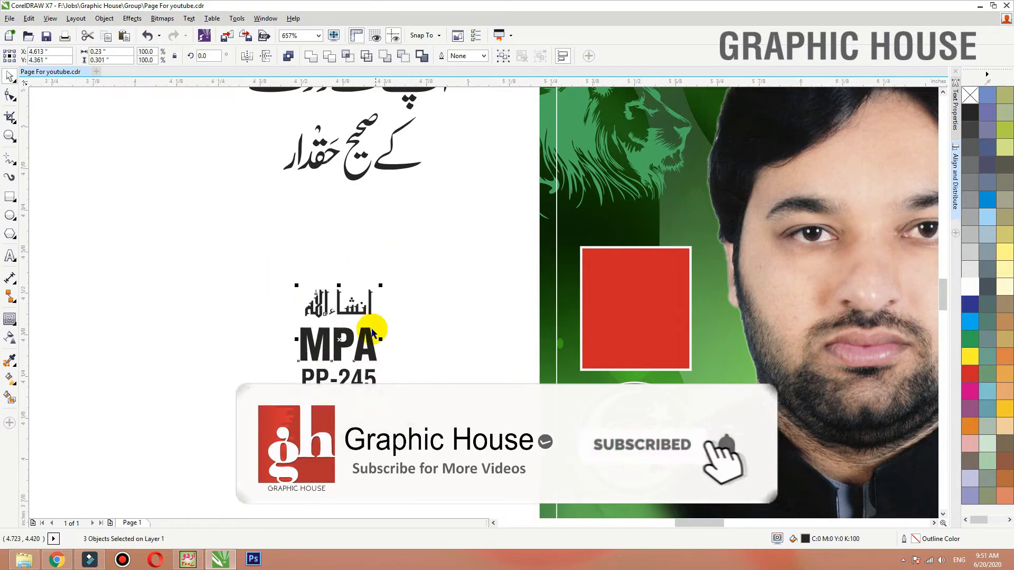
drag(366, 338, 662, 308)
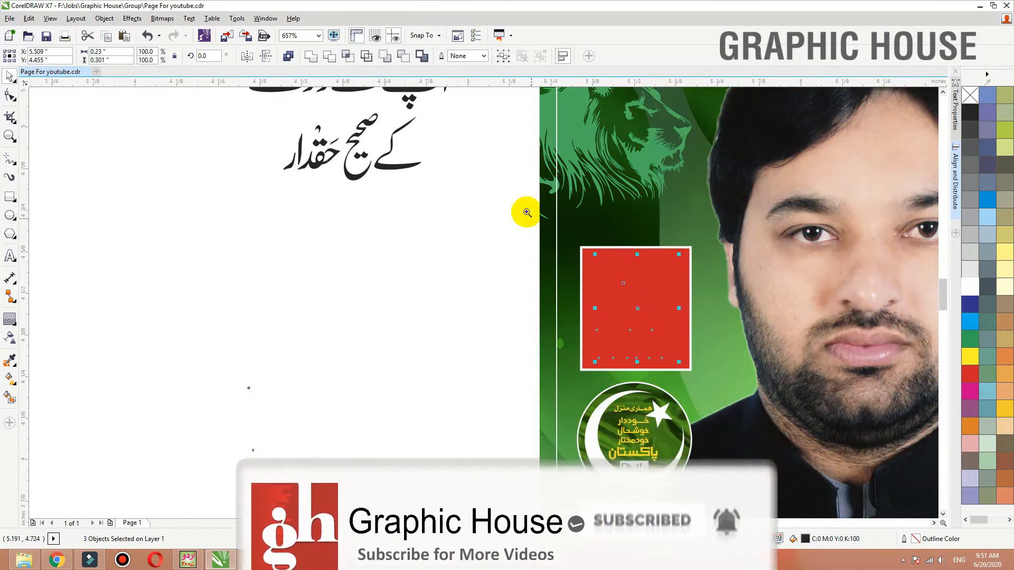
key(F2)
drag(527, 219, 796, 433)
key(shift+Page_Up)
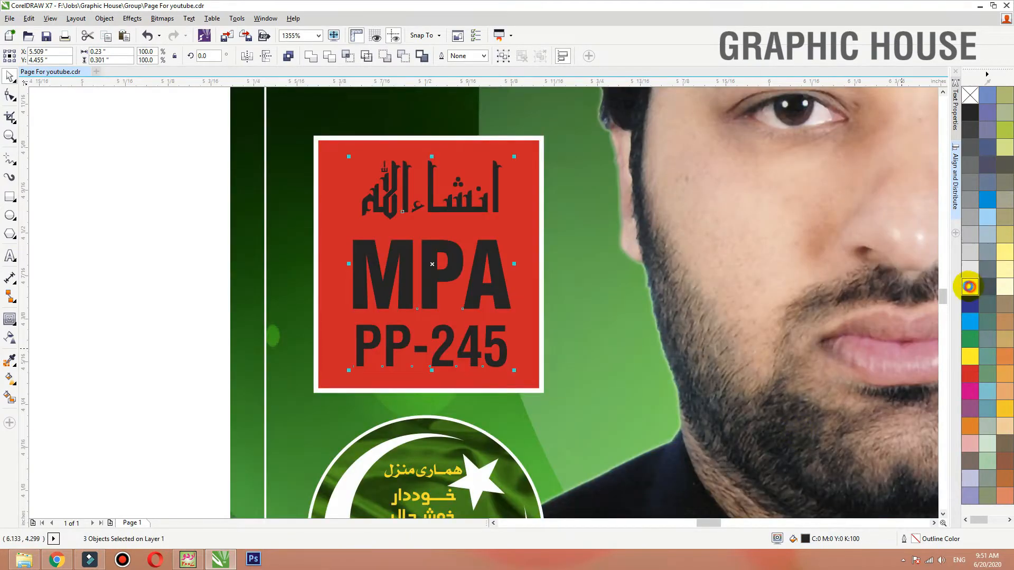
Fill the three badge texts with white, then colour انشاءاللہ yellow and enlarge it to about 0.24 inches wide.
click(969, 285)
click(425, 263)
click(455, 202)
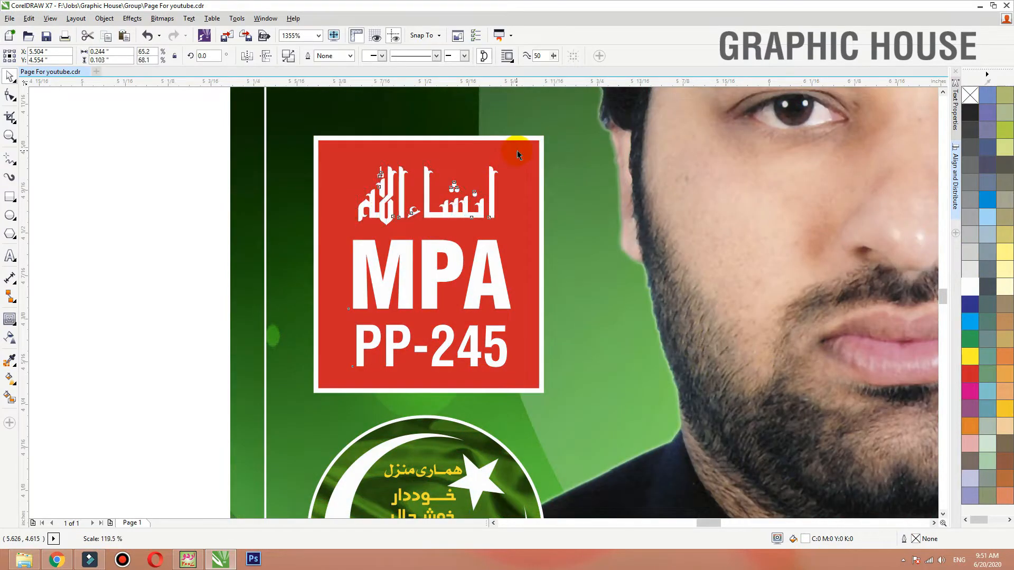
drag(517, 154, 515, 157)
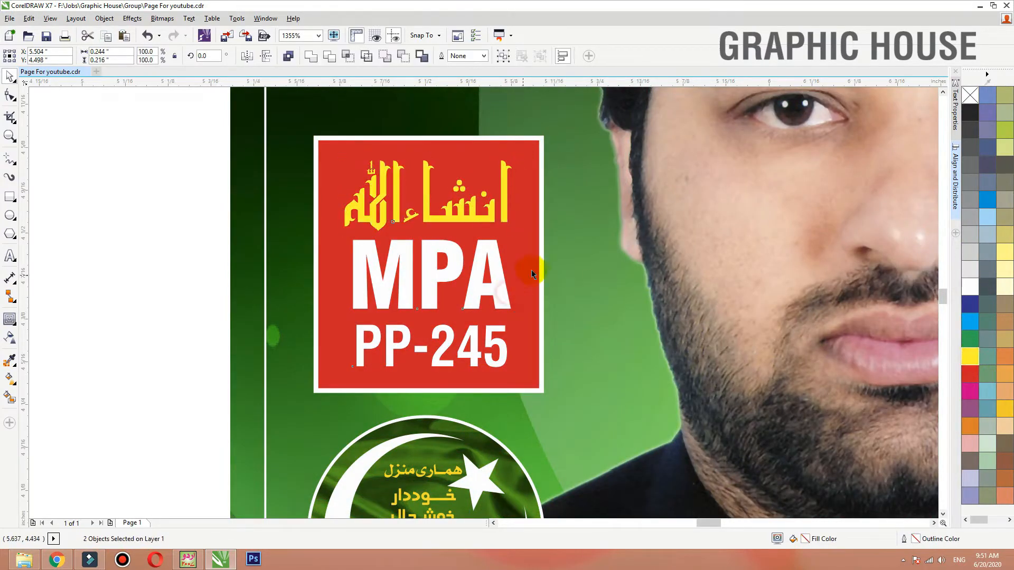
click(132, 279)
Draw a cyan, white-outlined strip about 0.40 by 0.12 inches over the red rectangle's lower part and PowerClip it inside that rectangle.
click(10, 196)
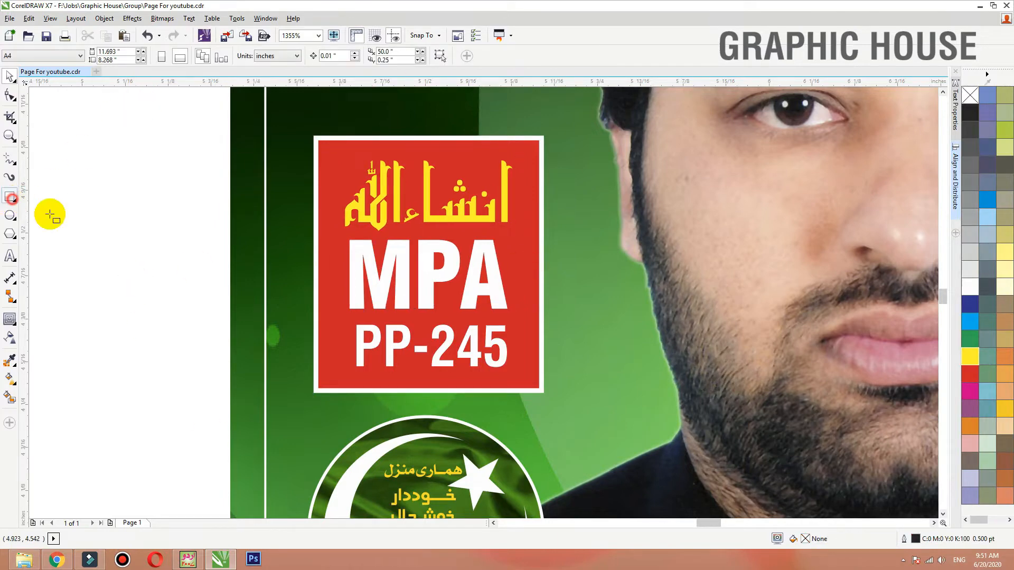
mouse_move(285, 314)
mouse_down()
mouse_move(576, 411)
mouse_move(556, 397)
mouse_up()
click(969, 321)
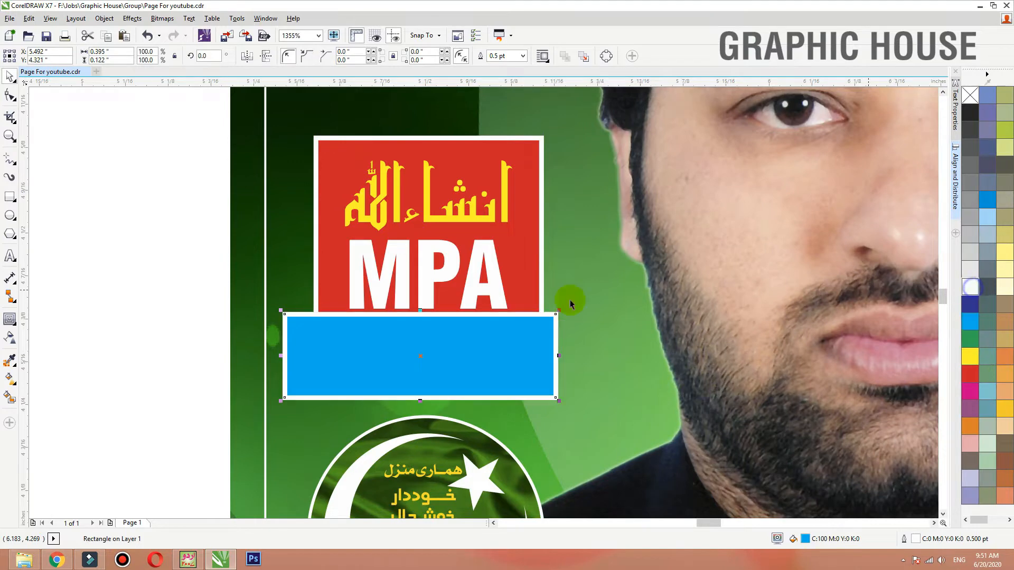
right_click(536, 319)
click(586, 189)
click(512, 279)
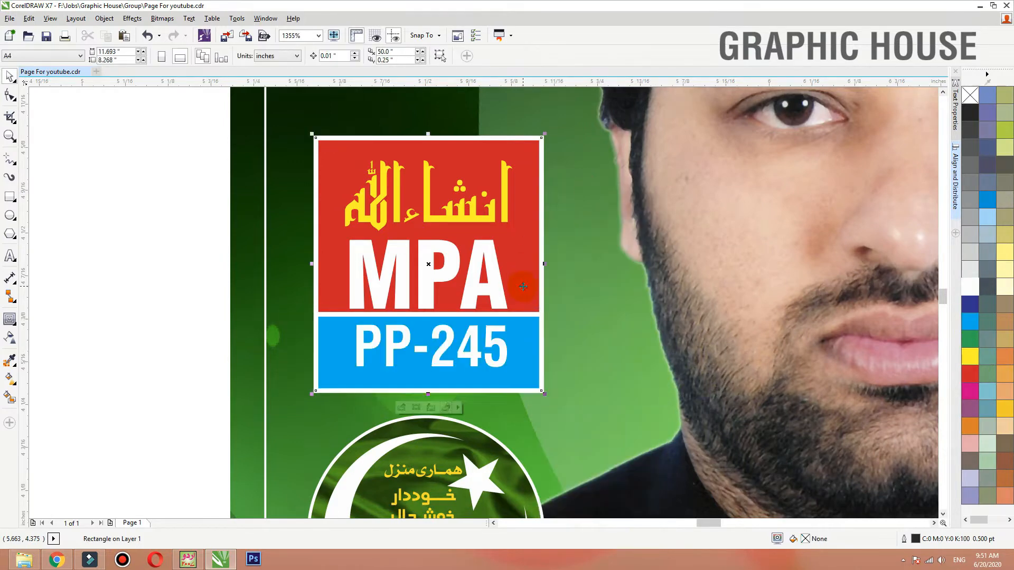
Edit the red rectangle's PowerClip contents and move the cyan strip slightly lower.
click(521, 344)
drag(521, 341, 523, 350)
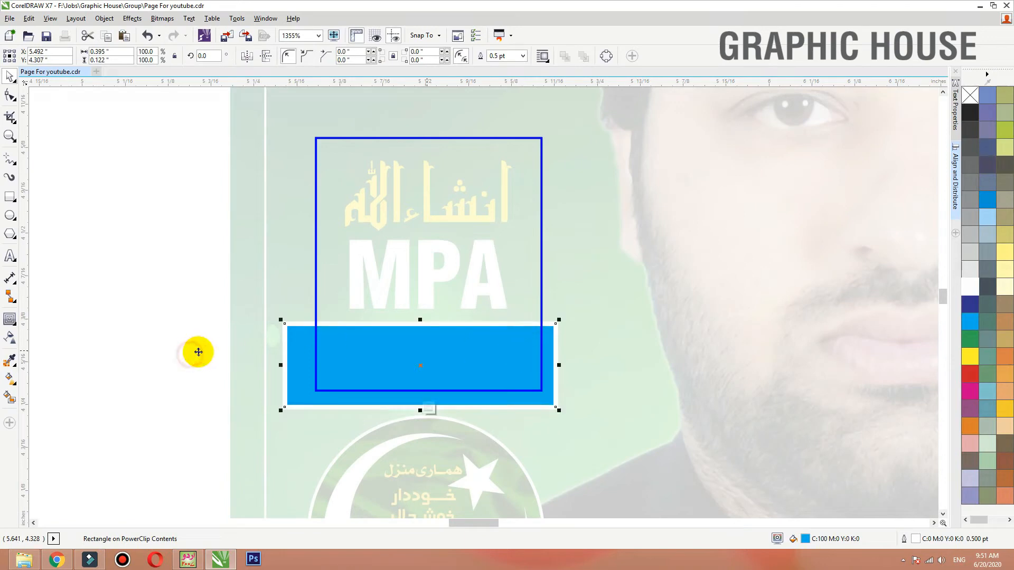
click(198, 351)
Move PP-245 down onto the cyan strip and MPA slightly lower, centring both horizontally in the badge.
ctrl+click(446, 351)
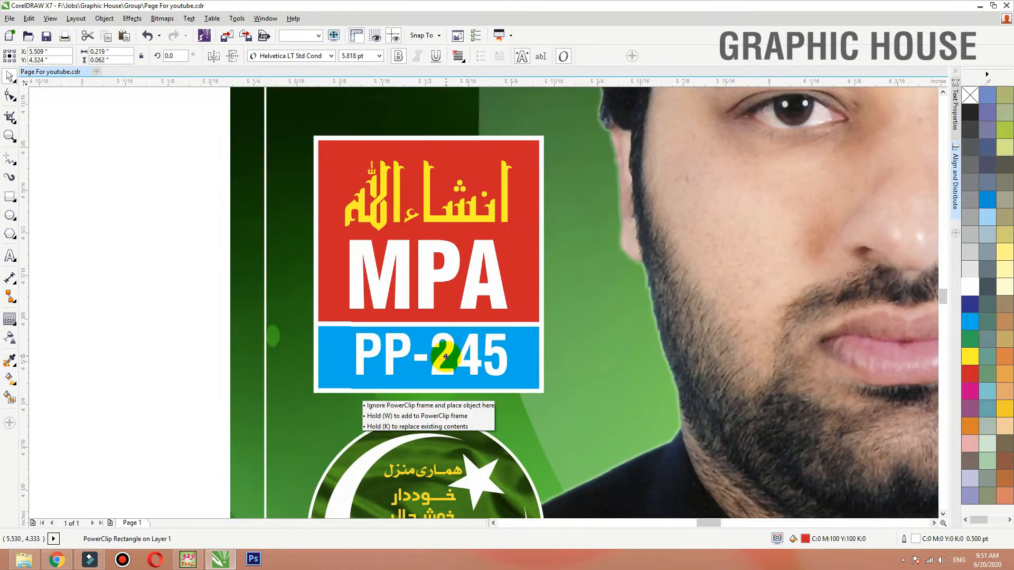
click(131, 389)
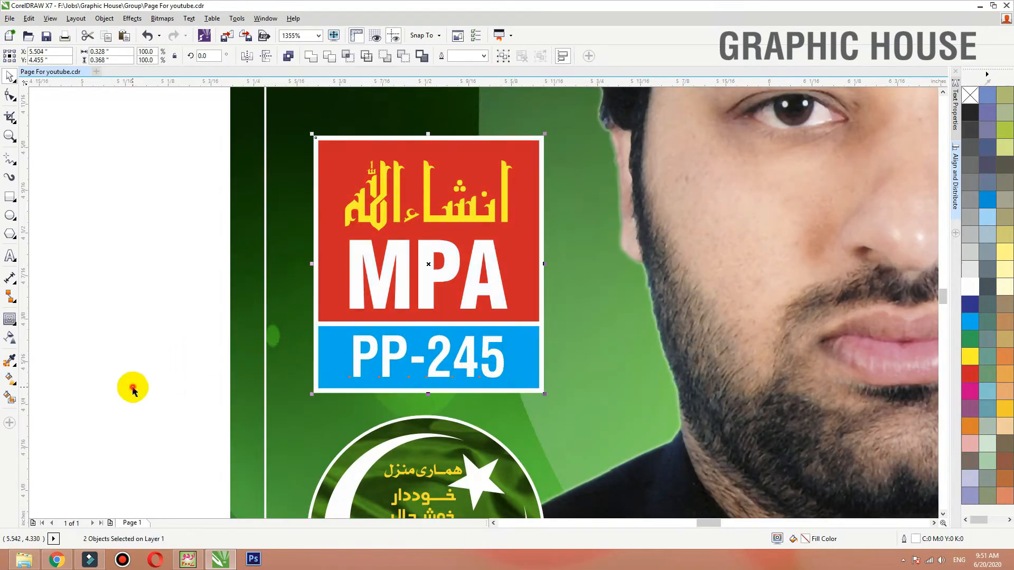
drag(430, 283, 435, 280)
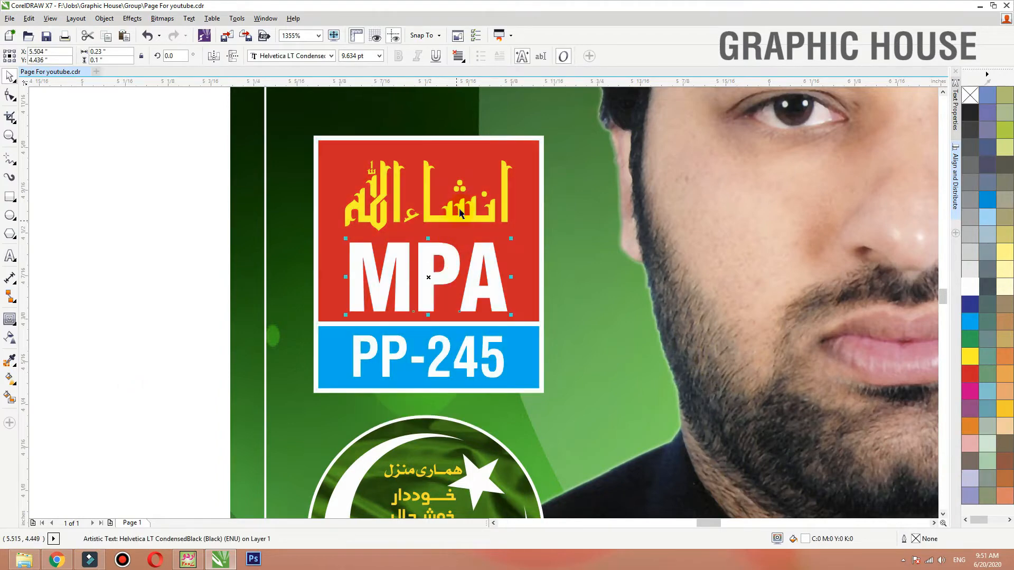
shift+click(461, 219)
Group the badge's rectangle with its three texts and nudge the group slightly up and towards the portrait.
scroll(552, 269, down, 2)
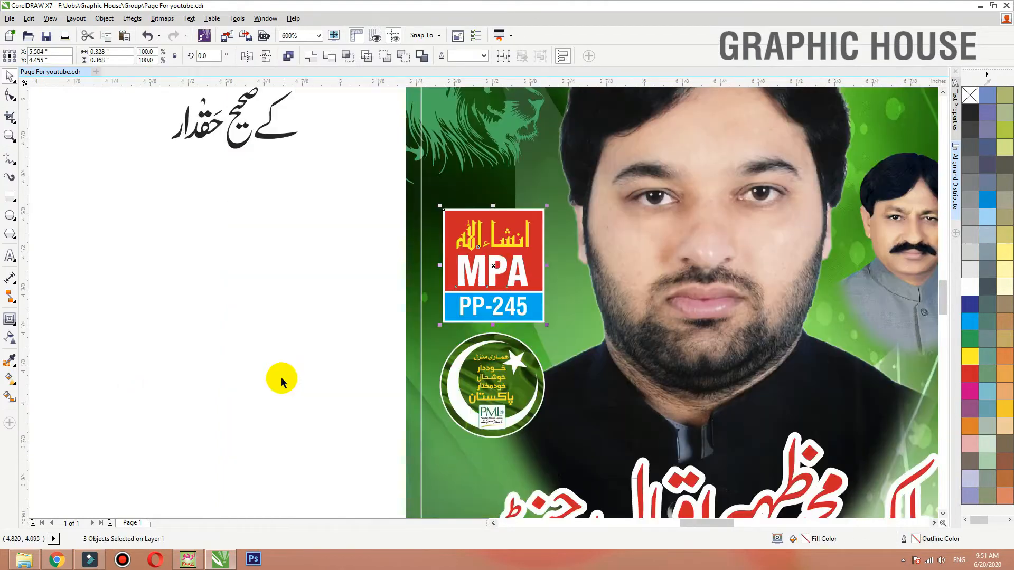
drag(281, 379, 563, 211)
key(ctrl+g)
drag(516, 276, 518, 273)
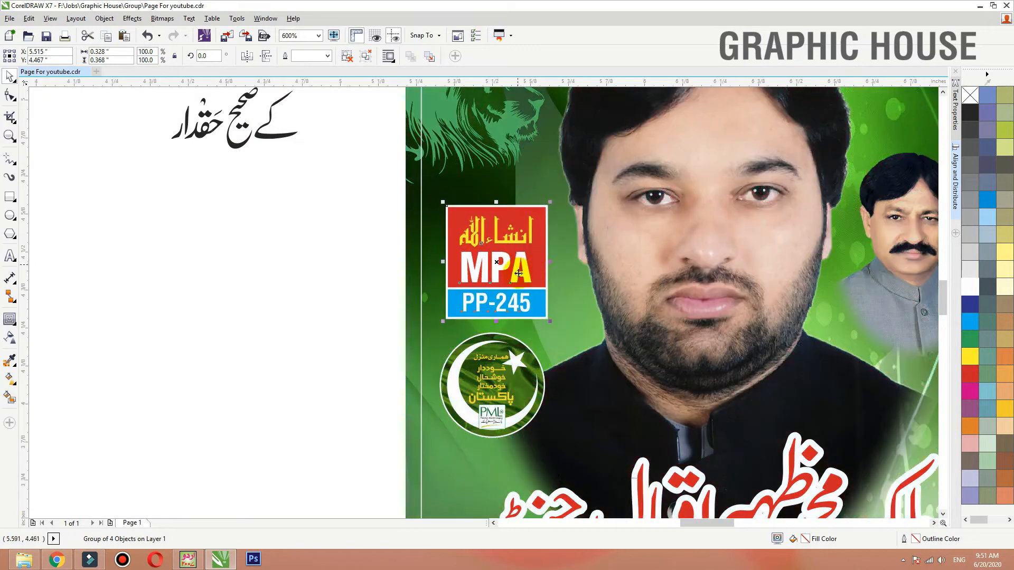
Add a drop shadow to the MPA badge with 50 opacity and 15 feathering.
click(14, 325)
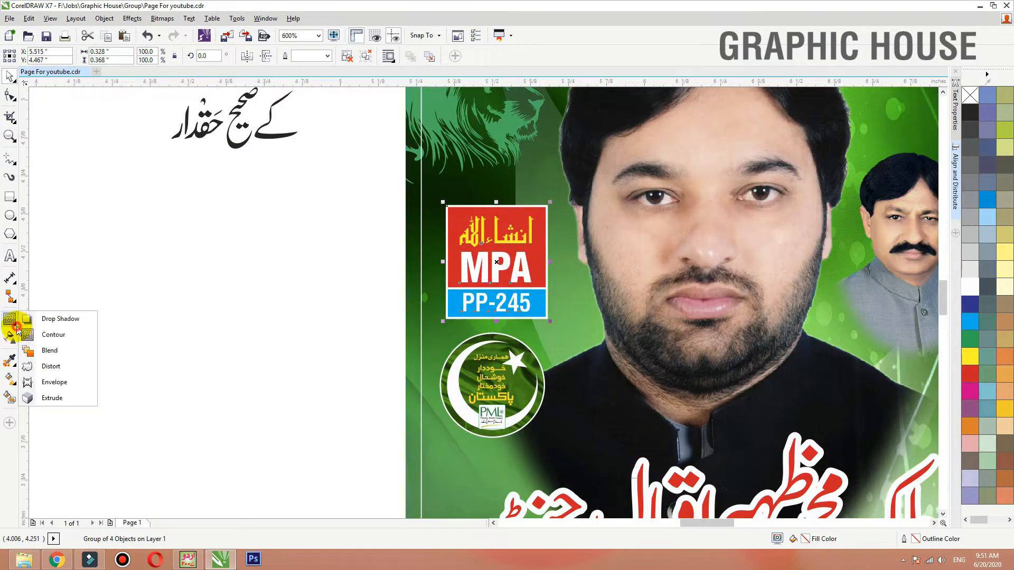
click(29, 320)
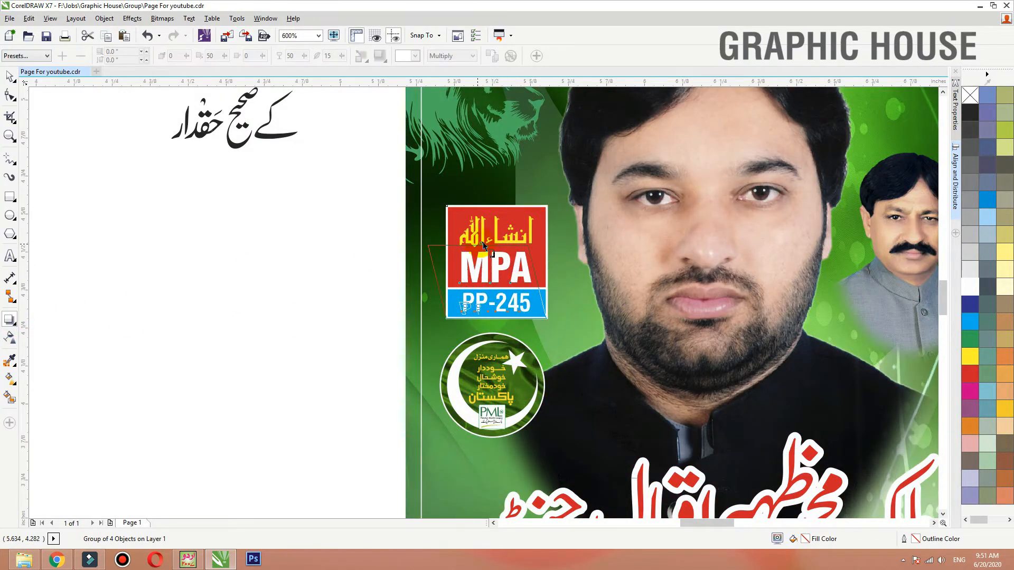
drag(483, 246, 482, 248)
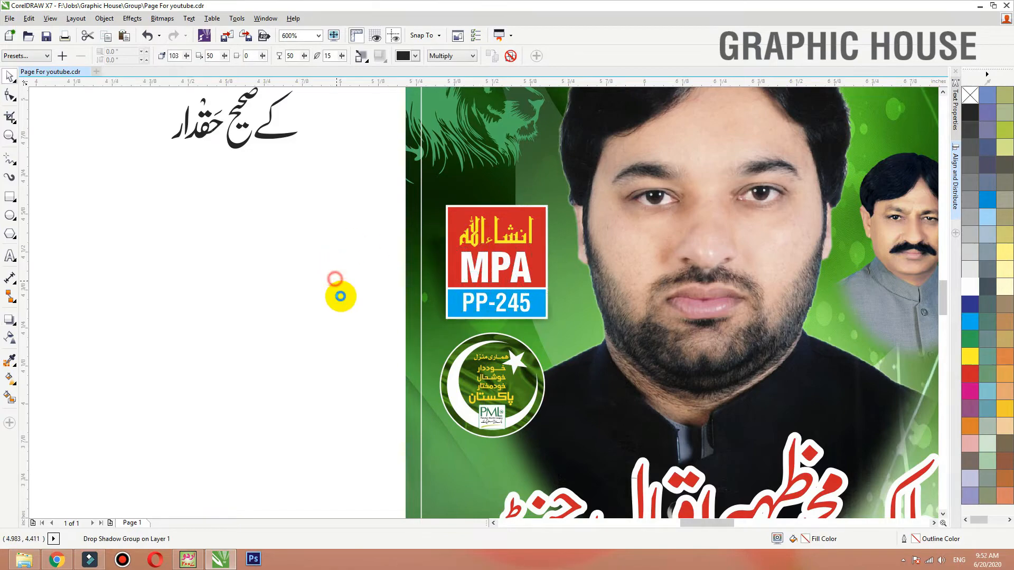
Shrink the two-line آپ کے ووٹ slogan to about 0.29 by 0.20 inches, place it directly above the MPA badge and fill it white.
scroll(338, 293, down, 1)
key(F2)
drag(289, 326, 575, 137)
drag(221, 188, 503, 203)
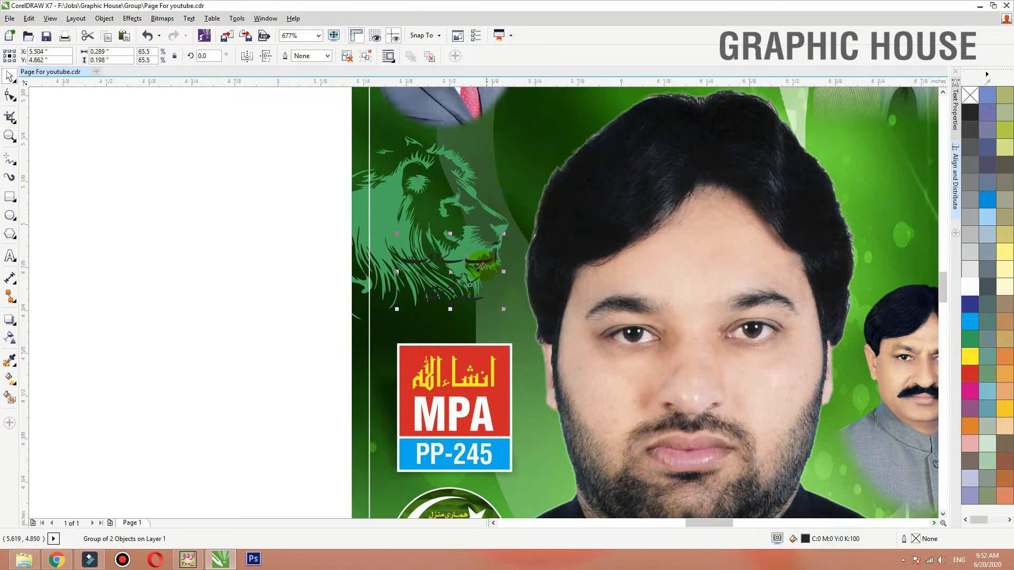
drag(482, 265, 485, 299)
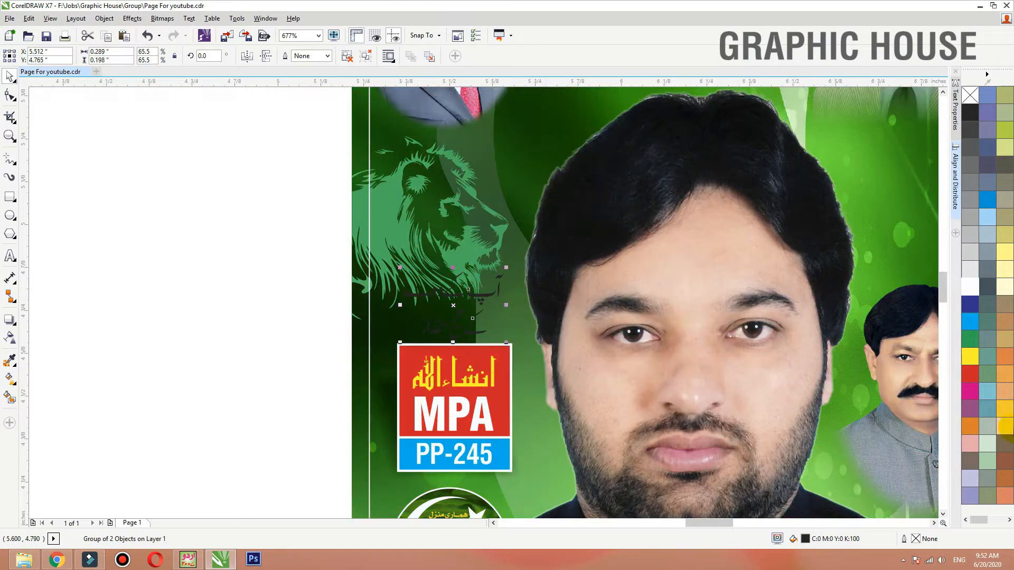
click(970, 292)
Move the round emblem, the MPA badge and the slogan slightly down so they stack closely below the lion head.
scroll(415, 281, down, 1)
key(F2)
drag(260, 235, 582, 438)
click(503, 426)
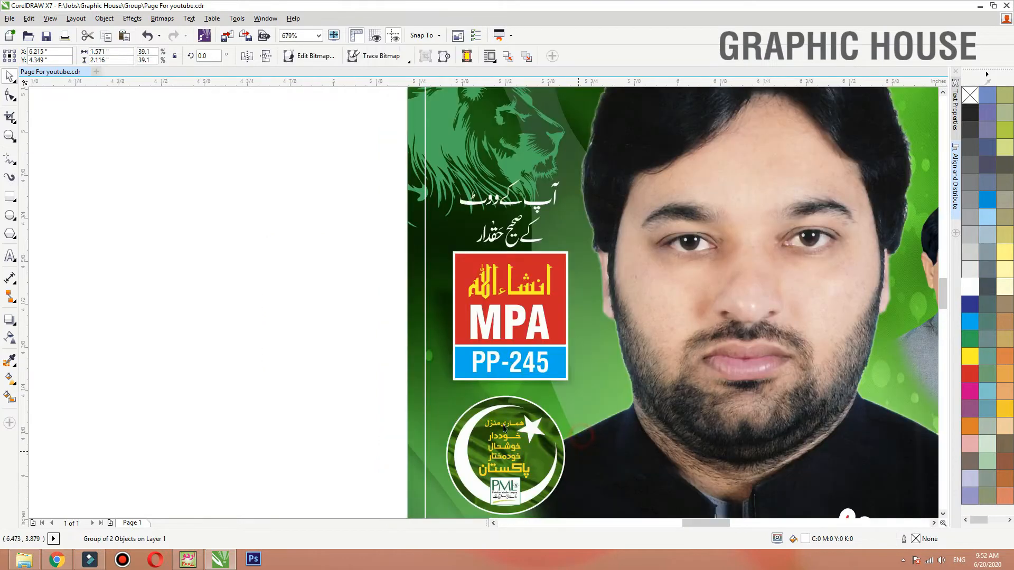
drag(480, 420, 480, 440)
drag(517, 319, 517, 335)
drag(517, 245, 518, 258)
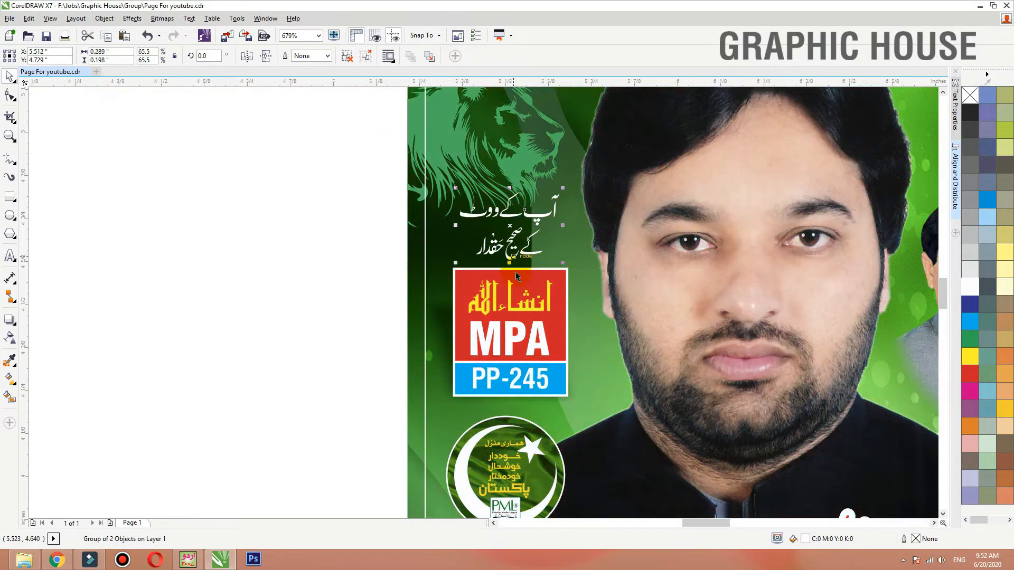
shift+click(516, 317)
drag(515, 311, 514, 323)
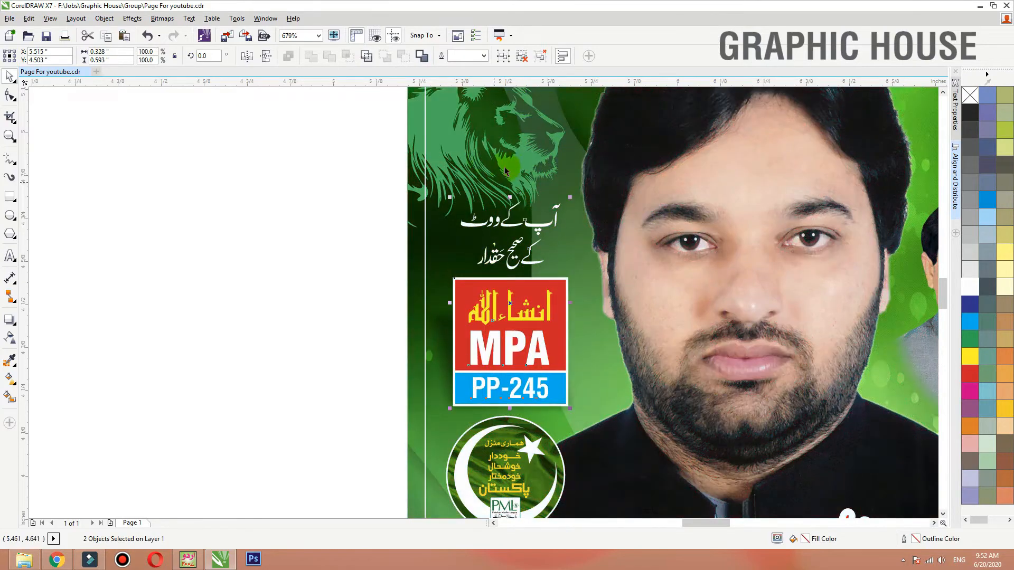
Shrink the round emblem below the MPA badge to about 0.295 inches in diameter.
click(427, 182)
key(shift+F4)
click(708, 248)
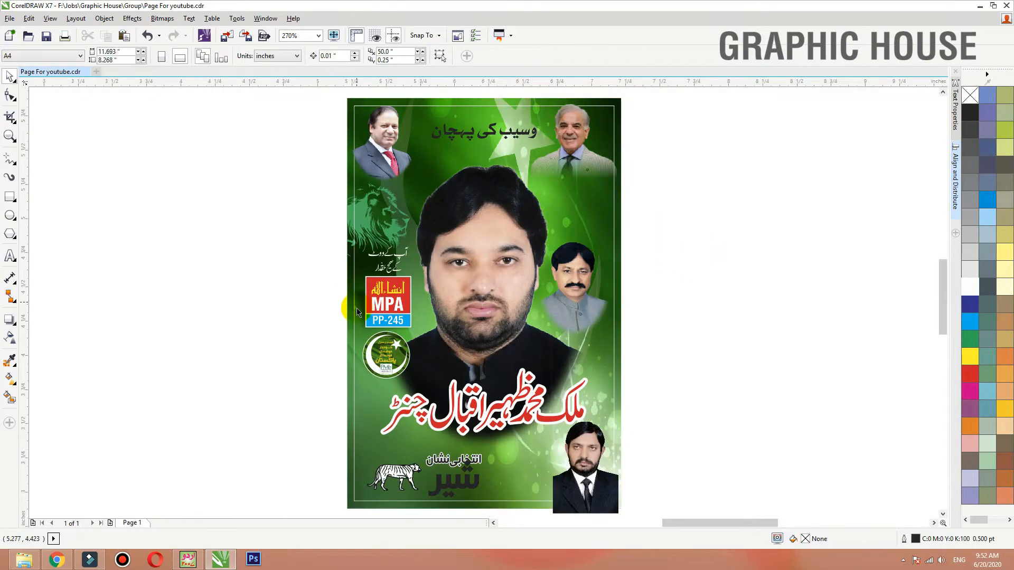
click(393, 361)
key(shift+F2)
scroll(559, 173, down, 1)
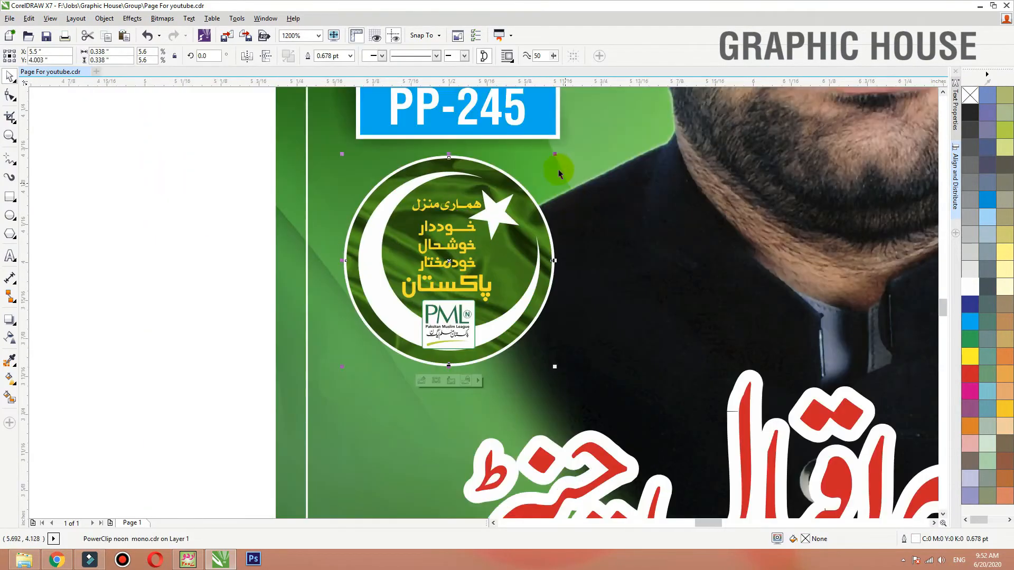
drag(543, 157, 537, 170)
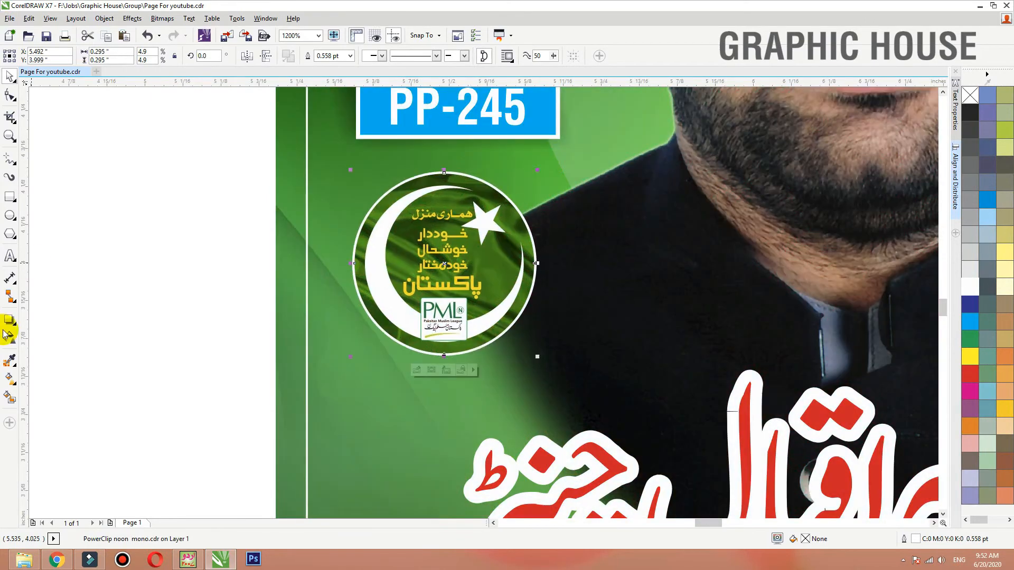
Add a drop shadow to the round emblem with about 39 opacity and 15 feathering.
click(10, 319)
drag(444, 355, 485, 180)
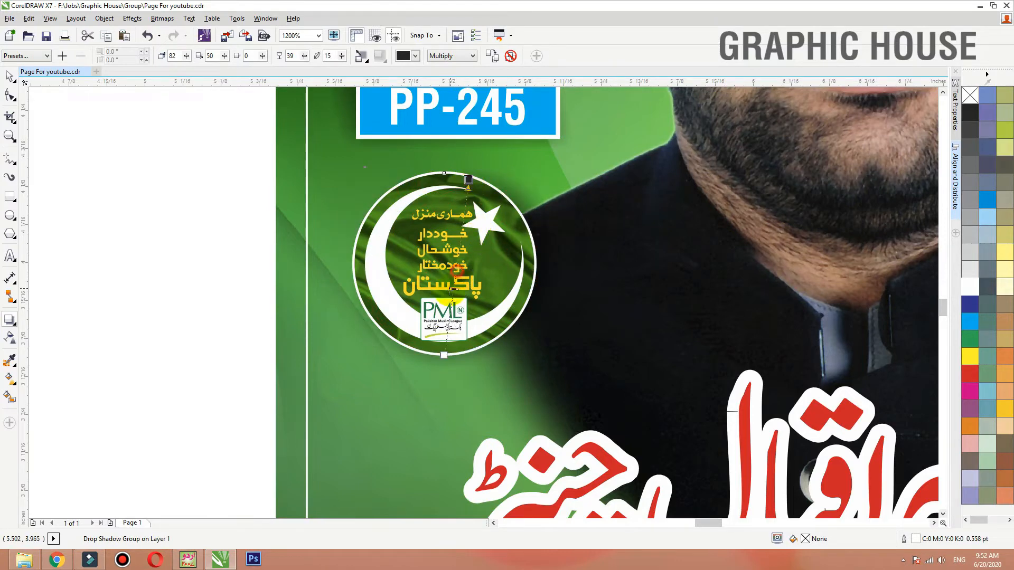
scroll(276, 338, down, 2)
click(276, 342)
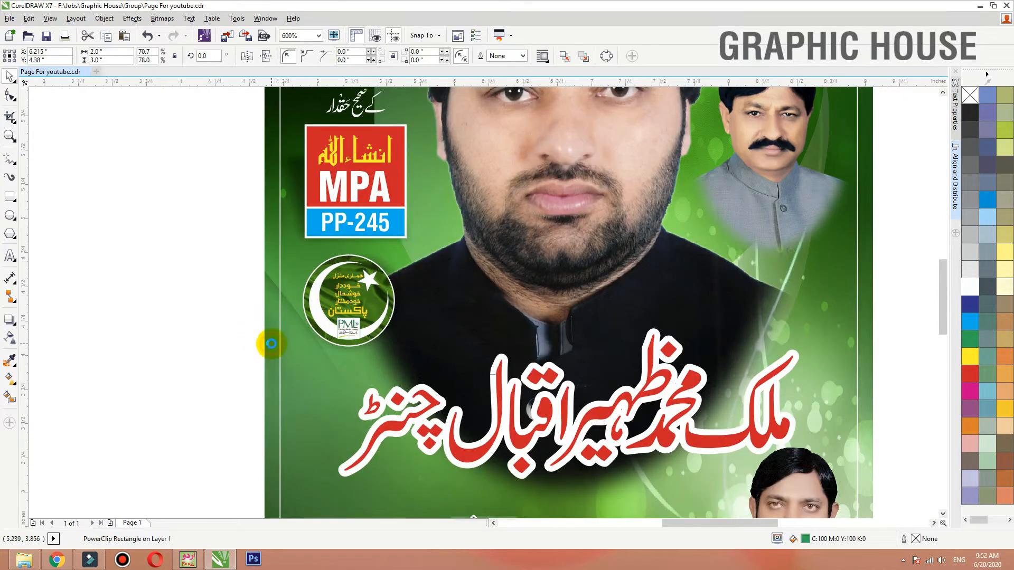
Nudge the portrait of the man in the grey waistcoat slightly up and inward from the card's edge.
key(shift+F2)
click(720, 332)
click(582, 456)
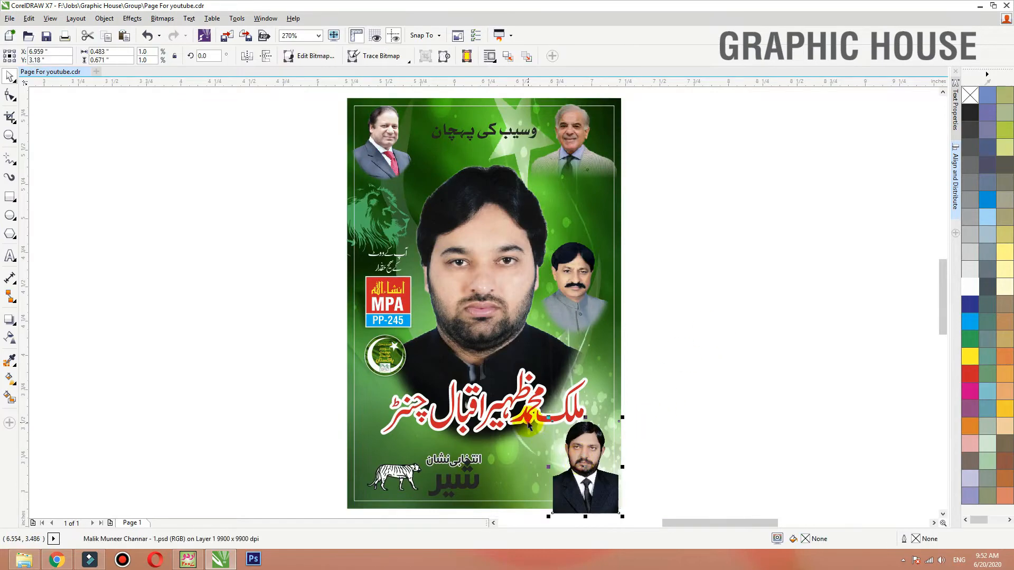
click(532, 420)
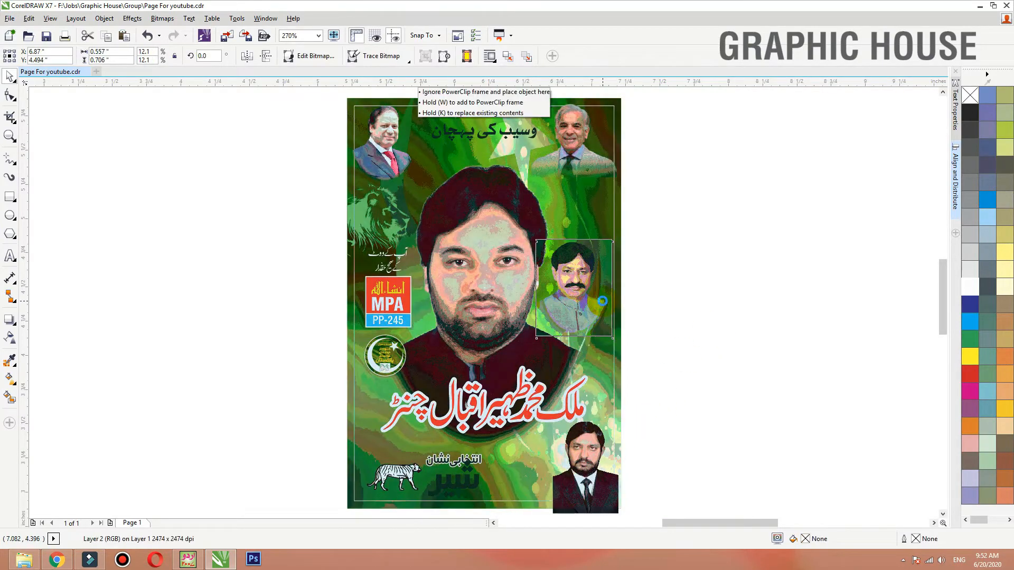
click(730, 261)
Give the وسیب کی پہچان headline a 2 pt outline and a white fill.
drag(757, 256, 311, 100)
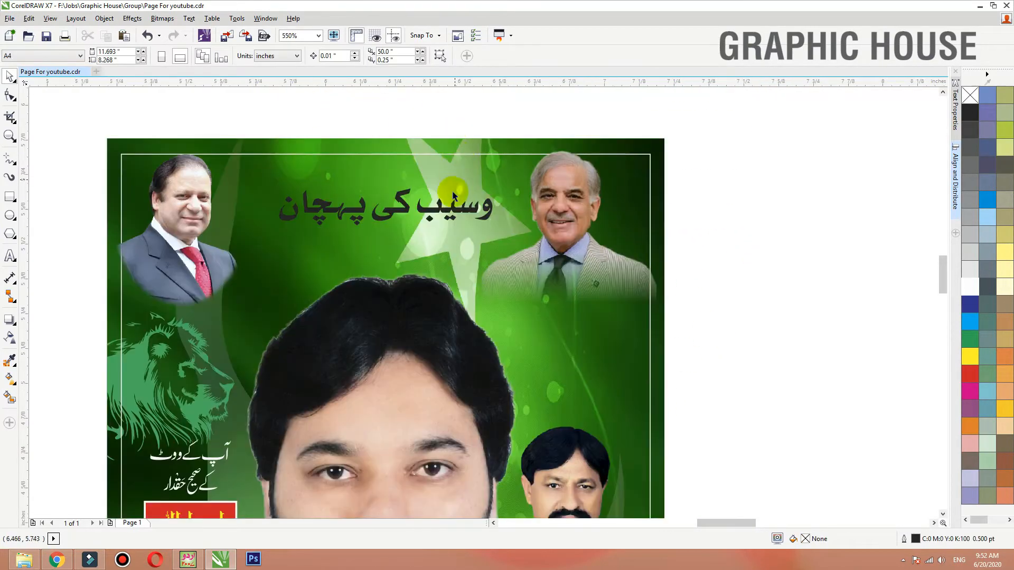
click(448, 211)
key(F12)
text(2)
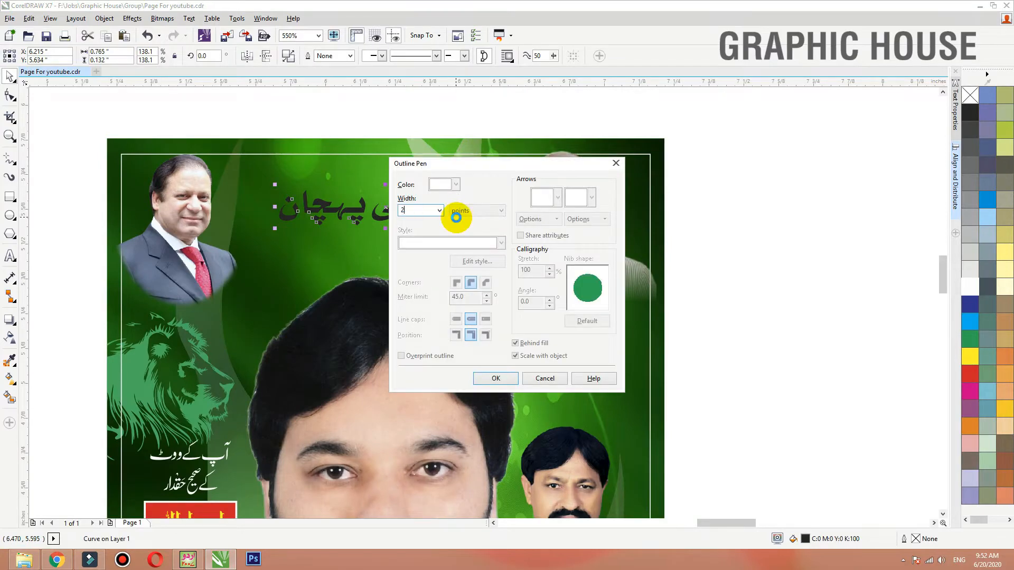
key(Return)
click(967, 295)
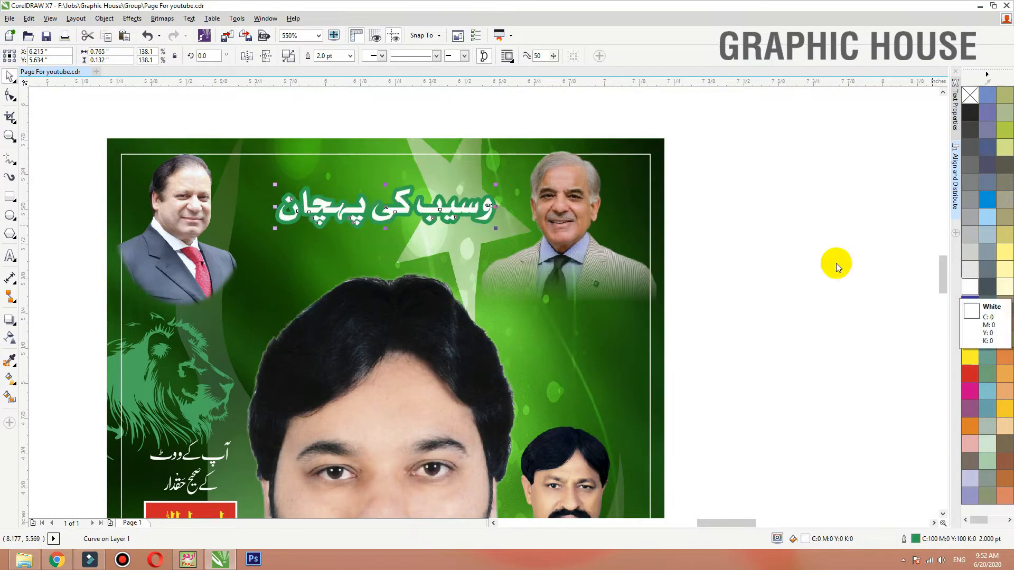
Reduce the headline's outline to 1 pt, fill the text with blue (C100 M100 Y0 K0) and make the outline white.
key(F12)
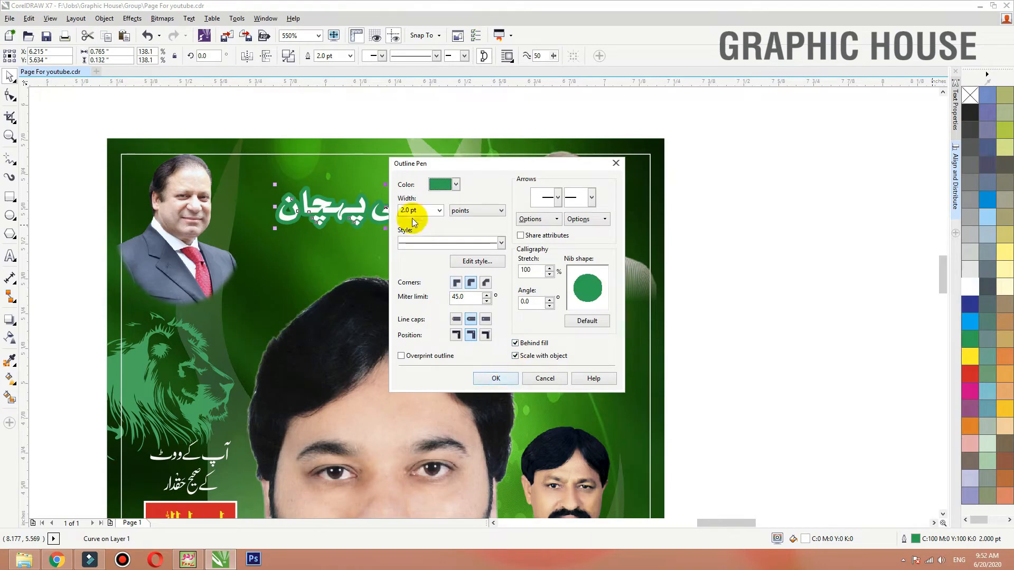
text(1)
key(Return)
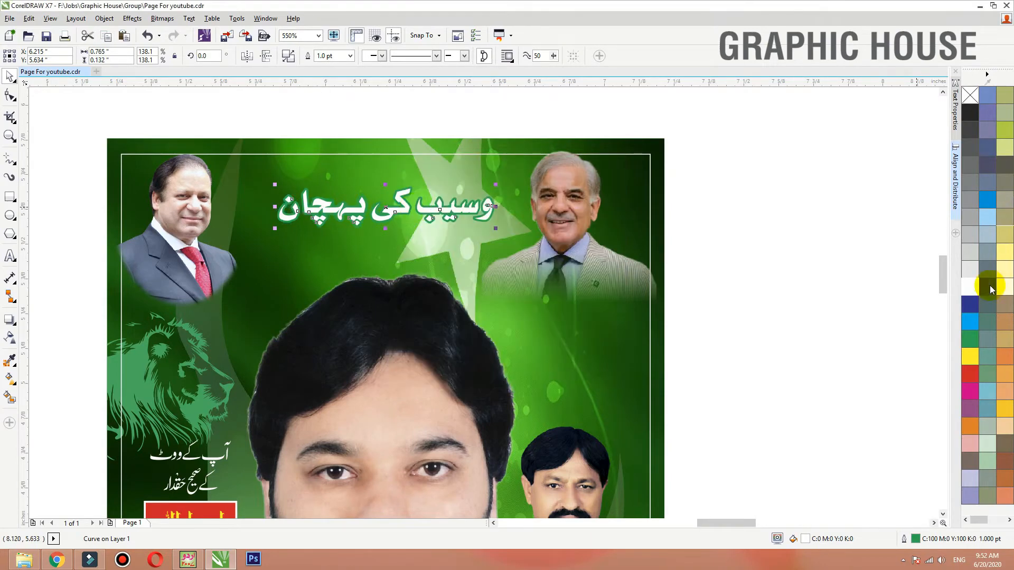
click(971, 305)
right_click(971, 286)
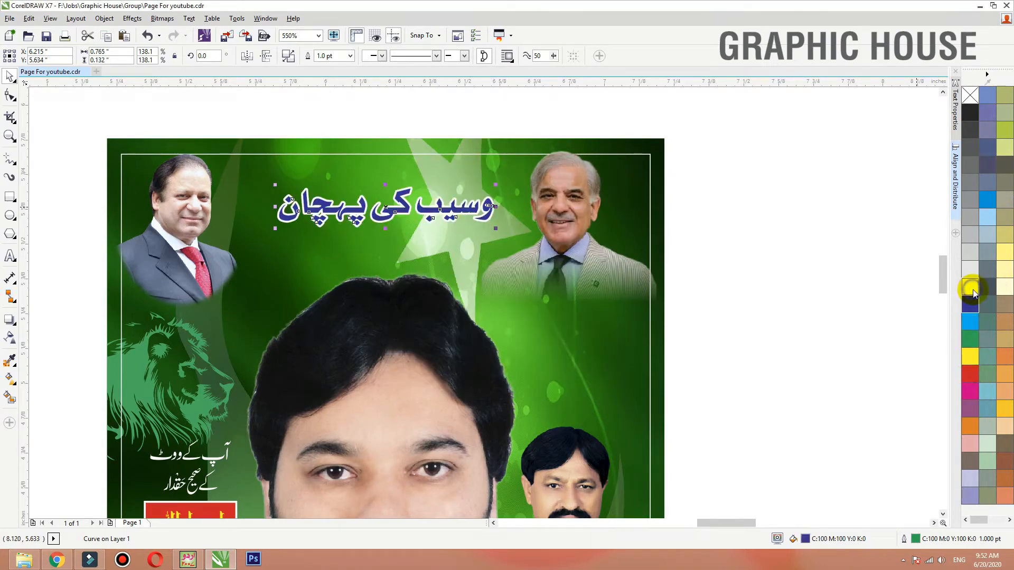
Enlarge the card's upper-right leader portrait slightly and nudge the upper-left leader portrait inward from the border.
click(530, 295)
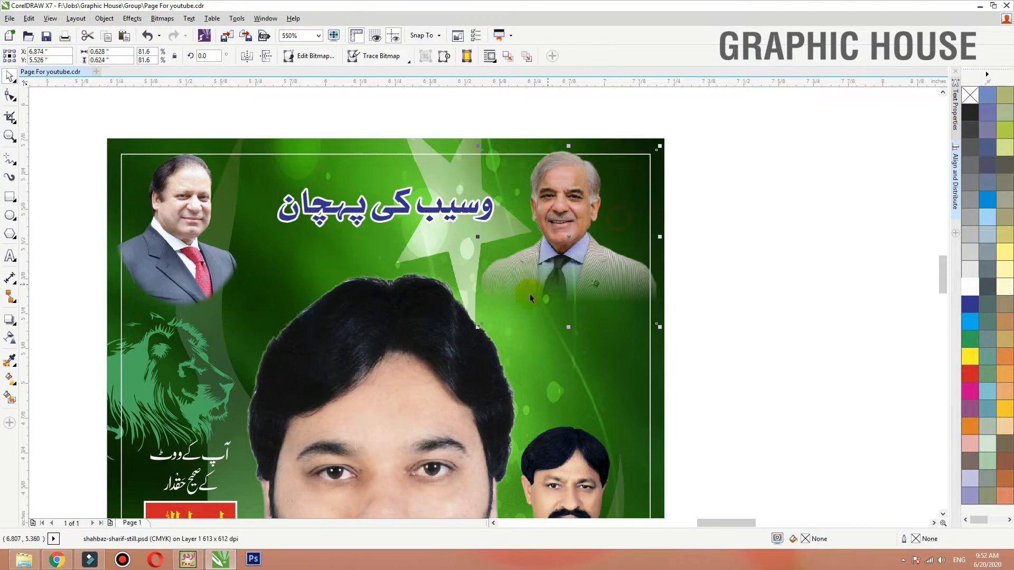
drag(477, 328, 468, 338)
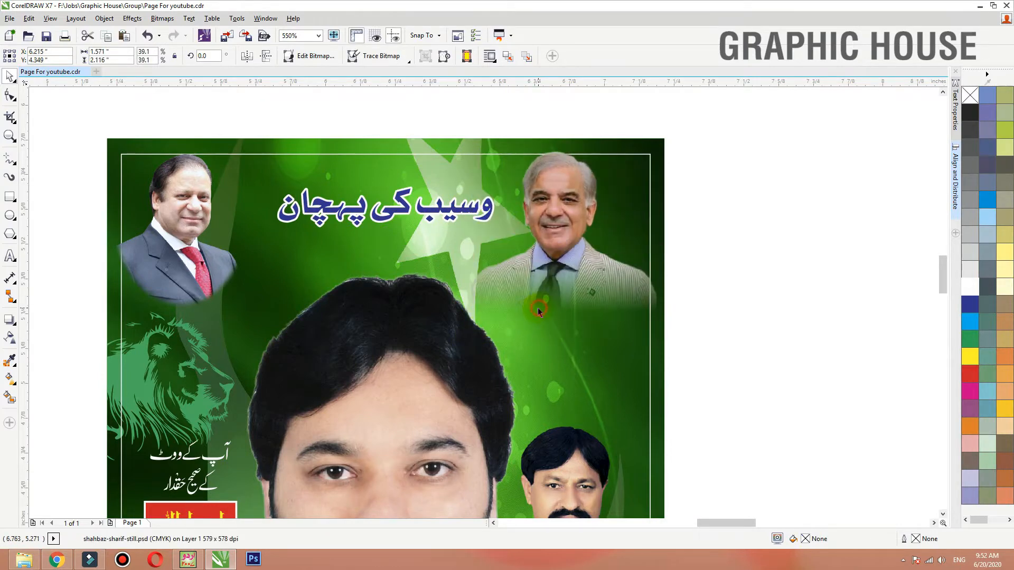
drag(537, 307, 191, 272)
click(190, 272)
drag(183, 228, 191, 226)
click(275, 144)
key(shift+F2)
click(722, 258)
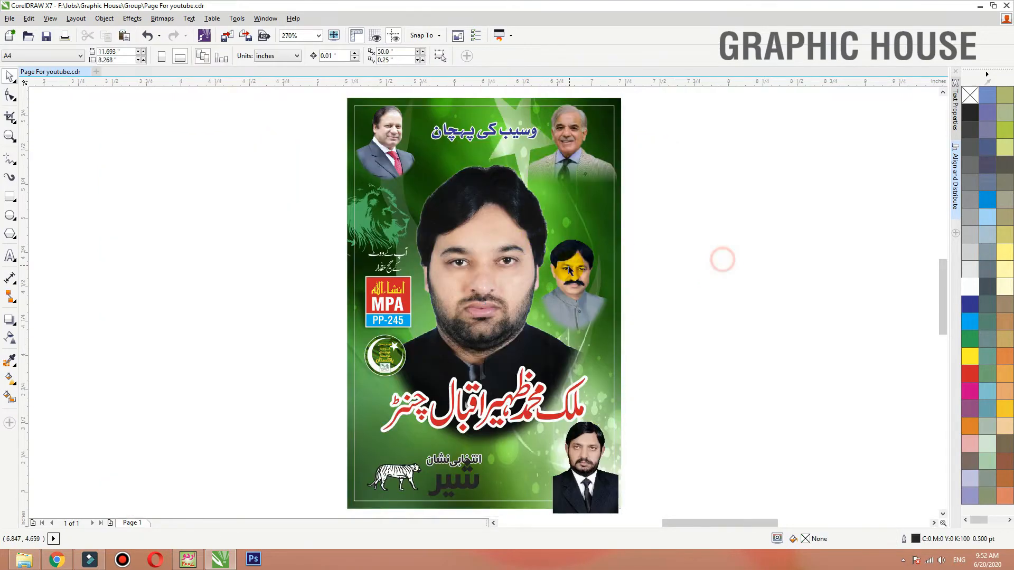
Scale the portrait of the man in the grey waistcoat down slightly and shift it a little lower and inward.
click(570, 268)
click(612, 237)
click(595, 246)
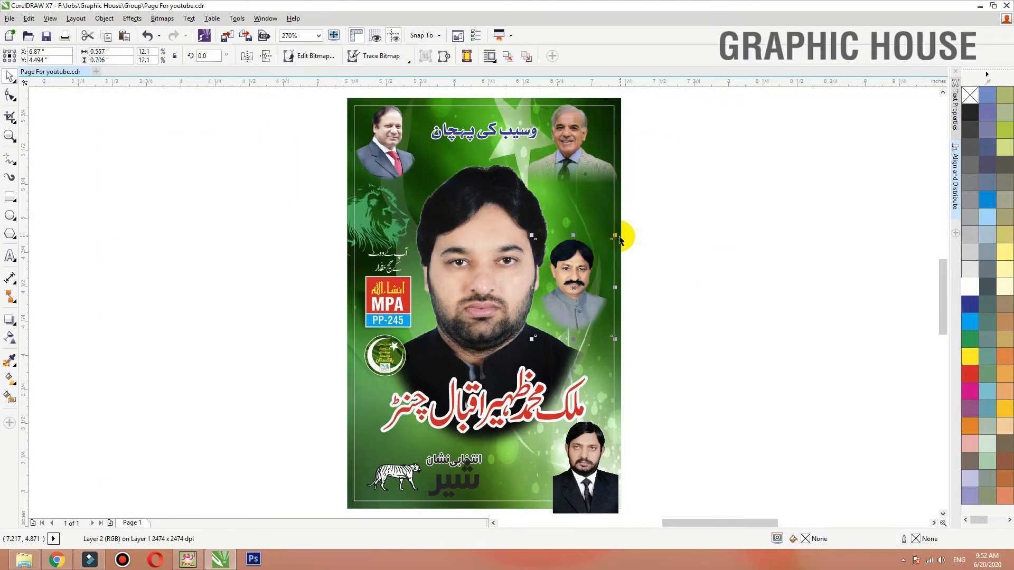
click(575, 285)
click(692, 310)
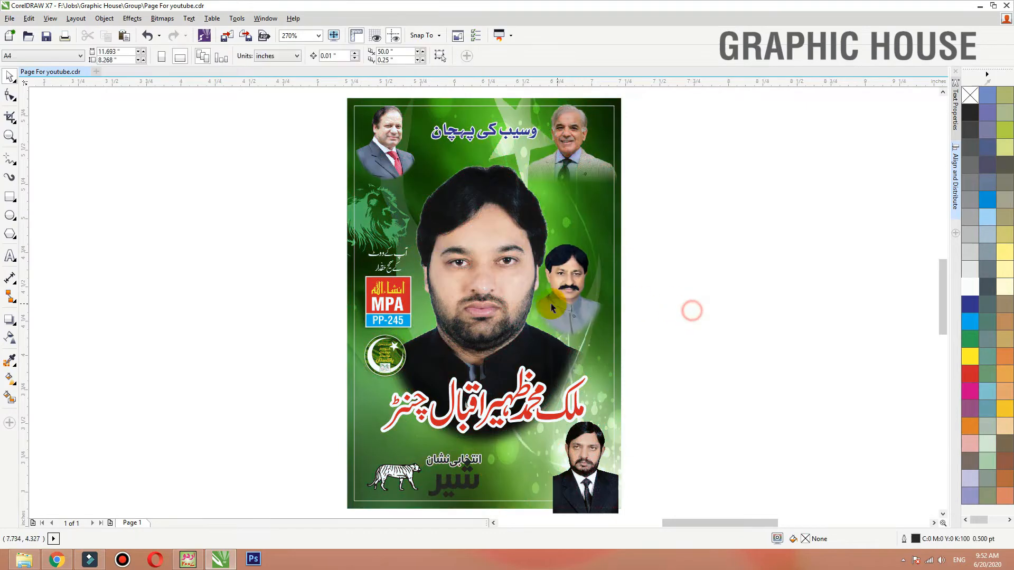
Reduce the word شیر beneath the انتخابی نشان caption and move both text lines away from the tiger symbol.
scroll(551, 306, down, 3)
key(F2)
drag(634, 359, 422, 418)
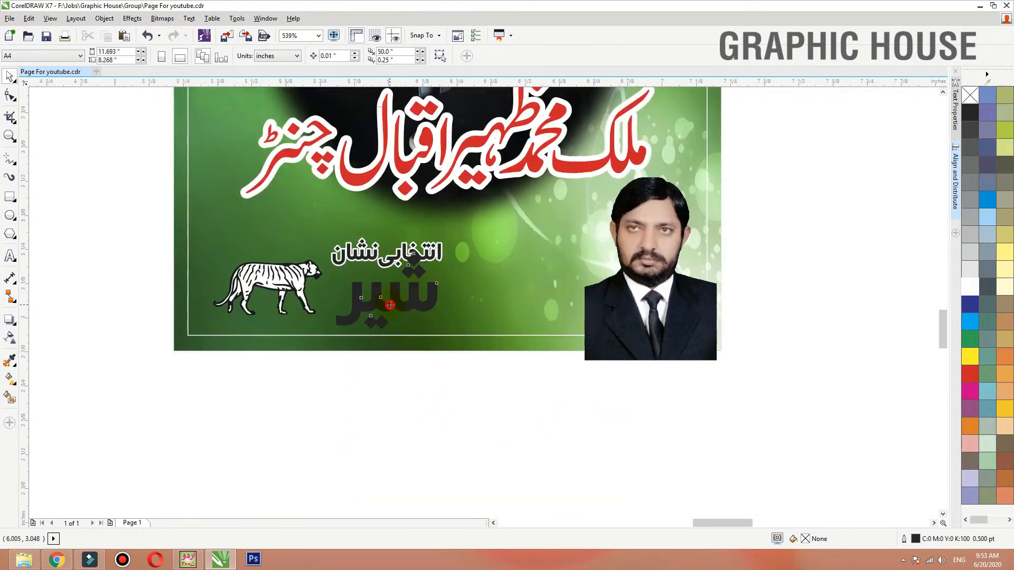
click(389, 305)
drag(438, 252, 423, 247)
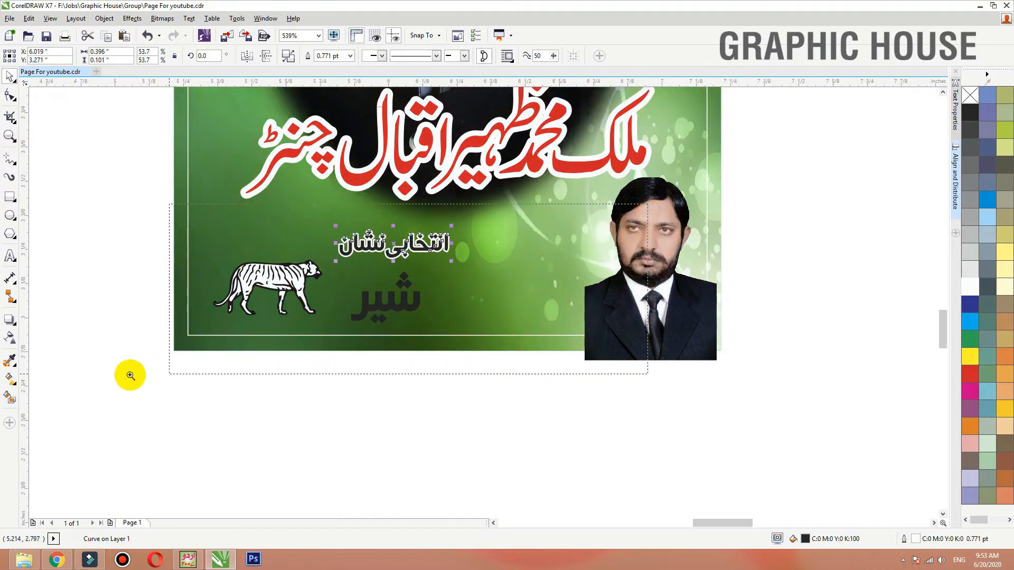
scroll(410, 331, up, 2)
shift+click(486, 327)
drag(487, 327, 604, 329)
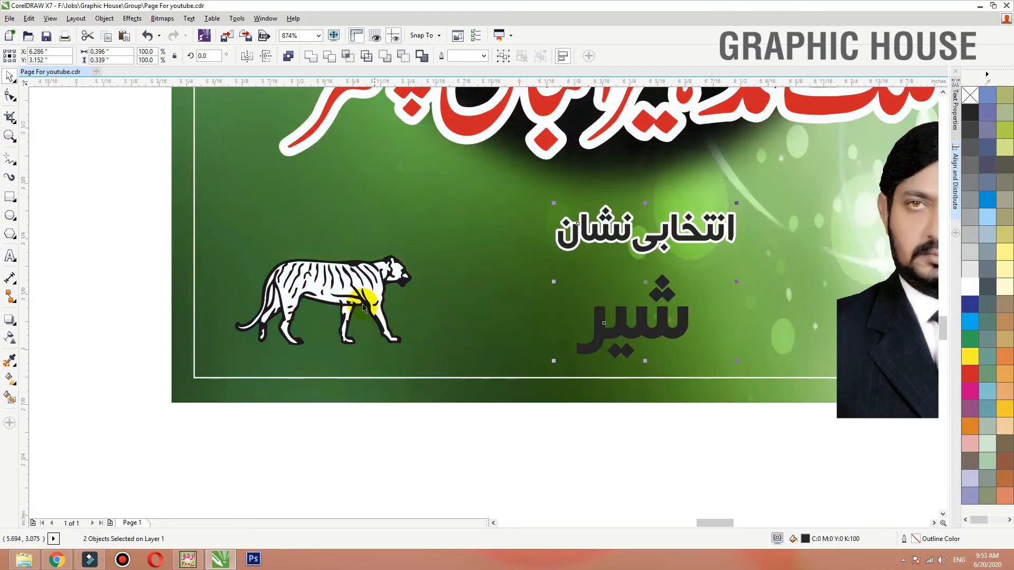
Move the tiger symbol toward the card's lower-left corner and enlarge it to about 0.67 by 0.34 inch.
drag(362, 288, 338, 299)
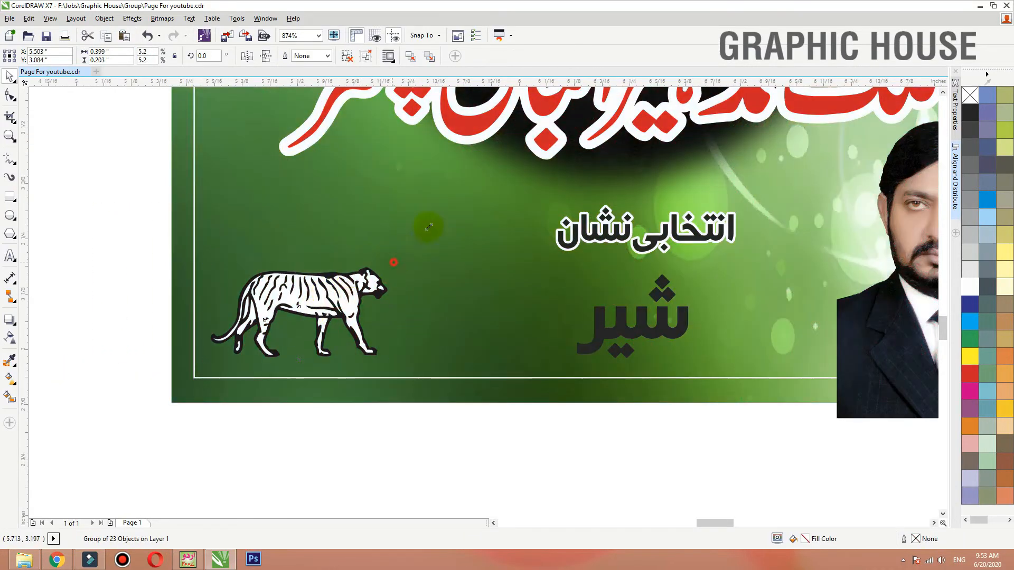
drag(508, 182, 509, 181)
drag(457, 233, 452, 239)
Enlarge the word شیر to about 0.34 by 0.25 inch and position it beneath the انتخابی نشان caption.
scroll(297, 265, down, 2)
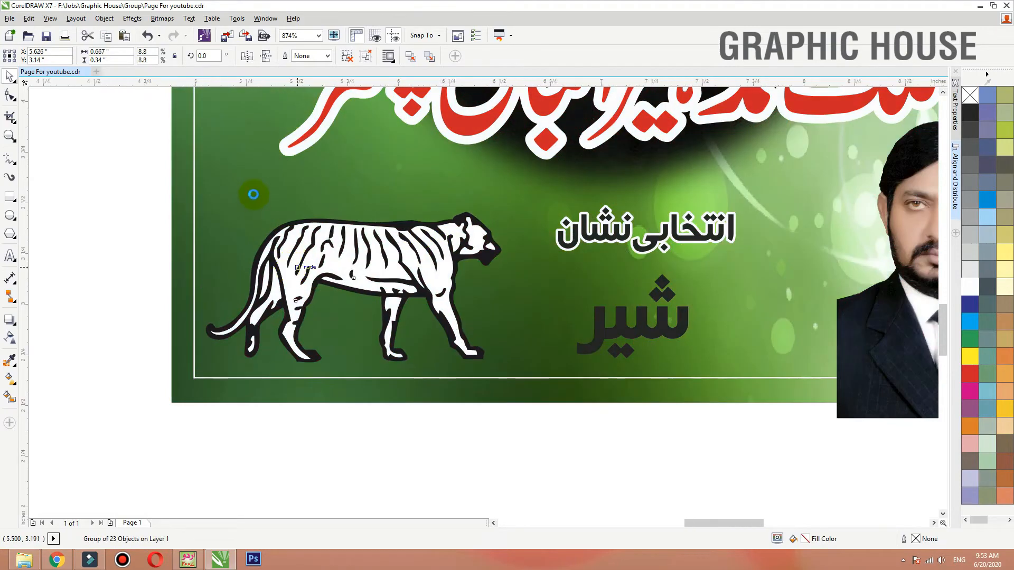
key(F2)
drag(256, 193, 638, 345)
click(549, 335)
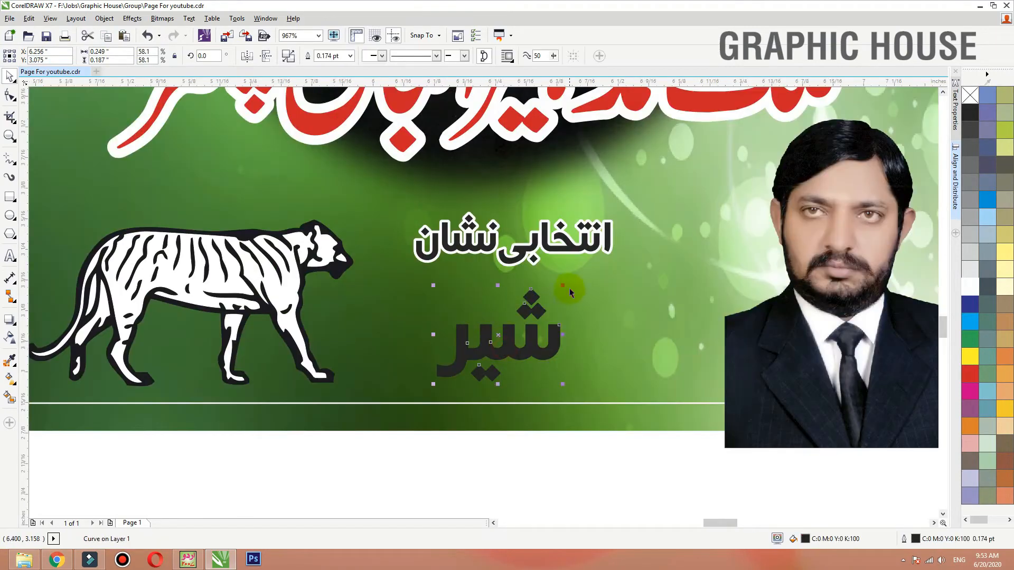
drag(564, 286, 599, 255)
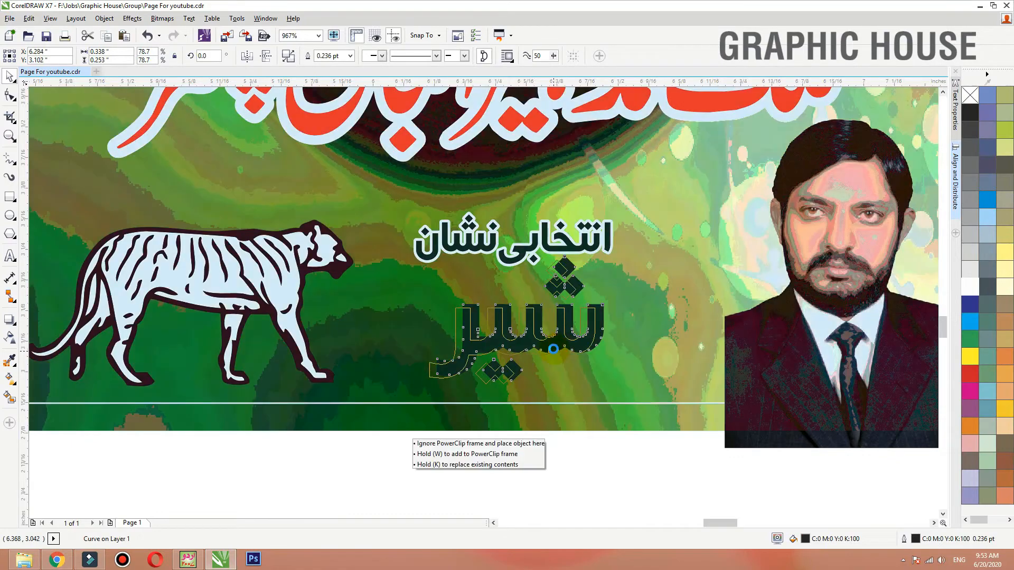
drag(565, 355, 566, 340)
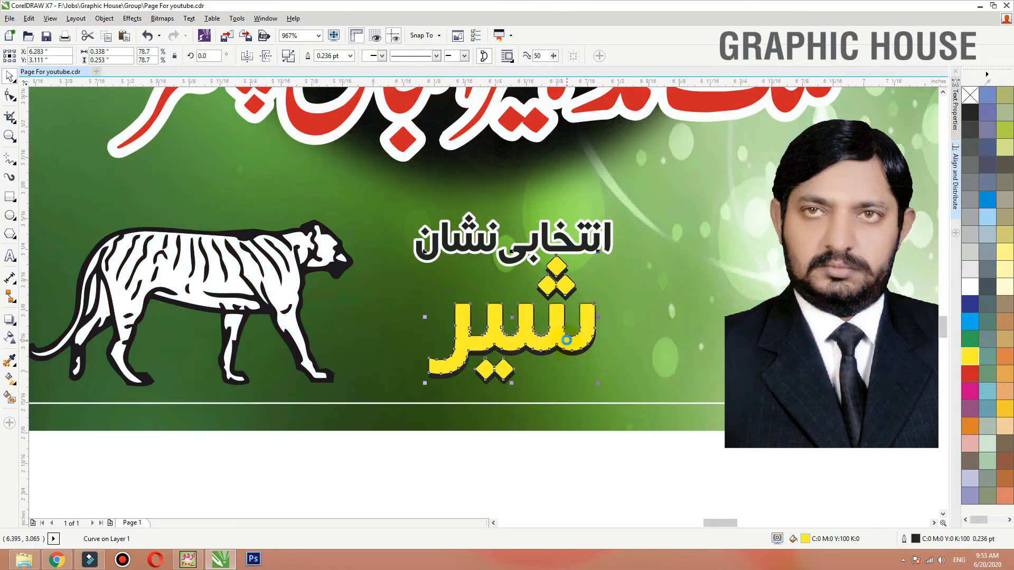
Fill the word شیر with a vertical gradient from yellow (Y100) at the top to white at the bottom.
key(g)
drag(520, 276, 521, 363)
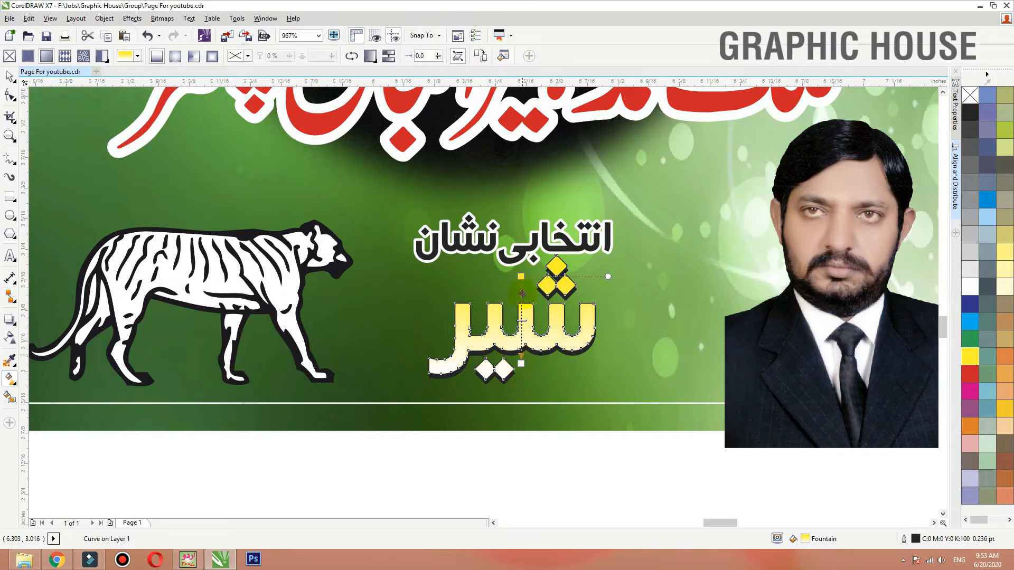
key(space)
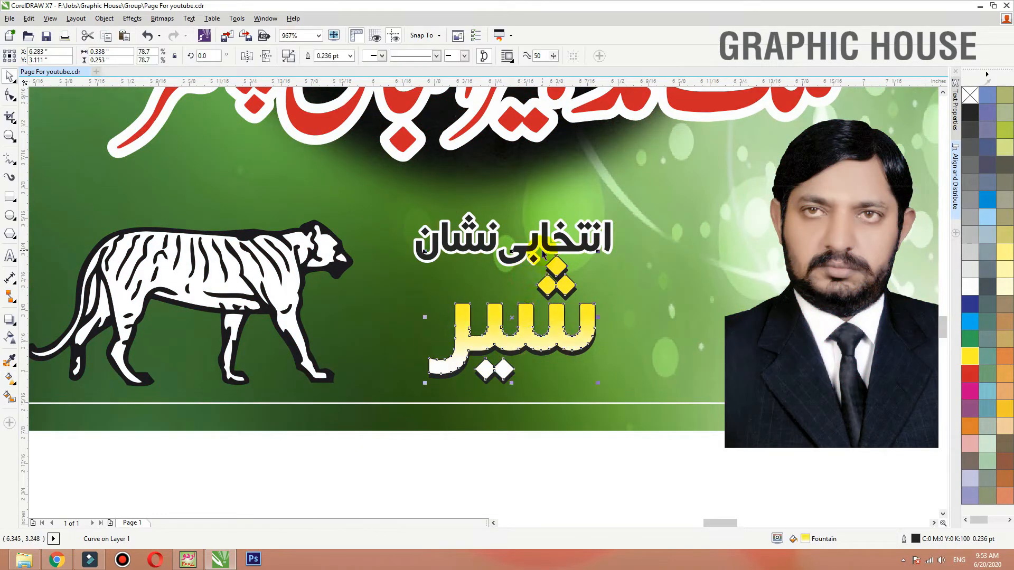
Raise the انتخابی نشان caption slightly above شیر and reduce it to about 0.38 by 0.1 inch.
click(543, 228)
drag(560, 238, 560, 243)
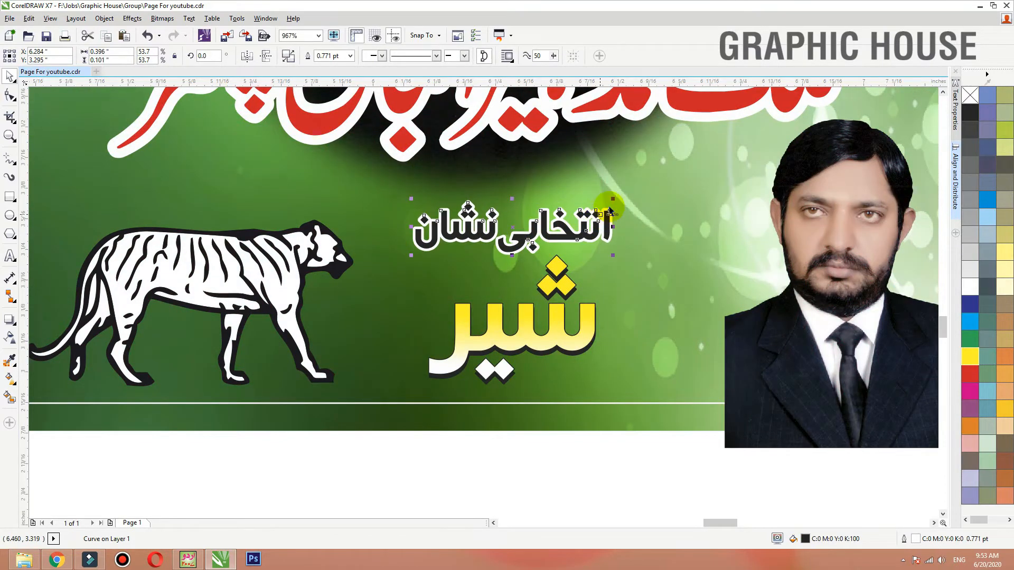
drag(610, 200, 607, 203)
Nudge the انتخابی نشان caption and the word شیر together 0.02 inch up and 0.06 inch left toward the tiger.
drag(632, 483, 407, 234)
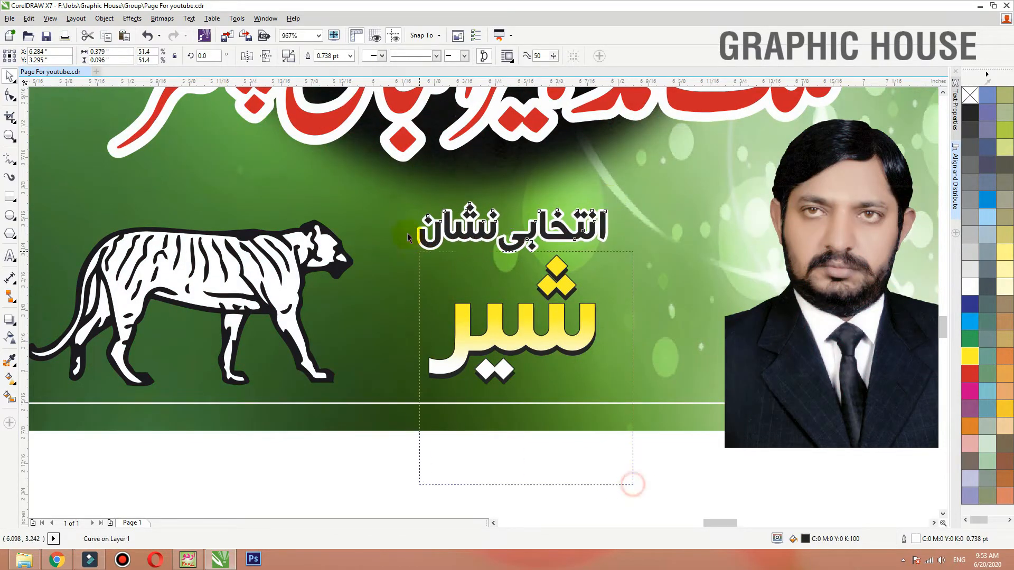
key(Up)
key(Up)
key(Left)
key(Left)
key(Left)
key(Left)
key(Left)
key(Left)
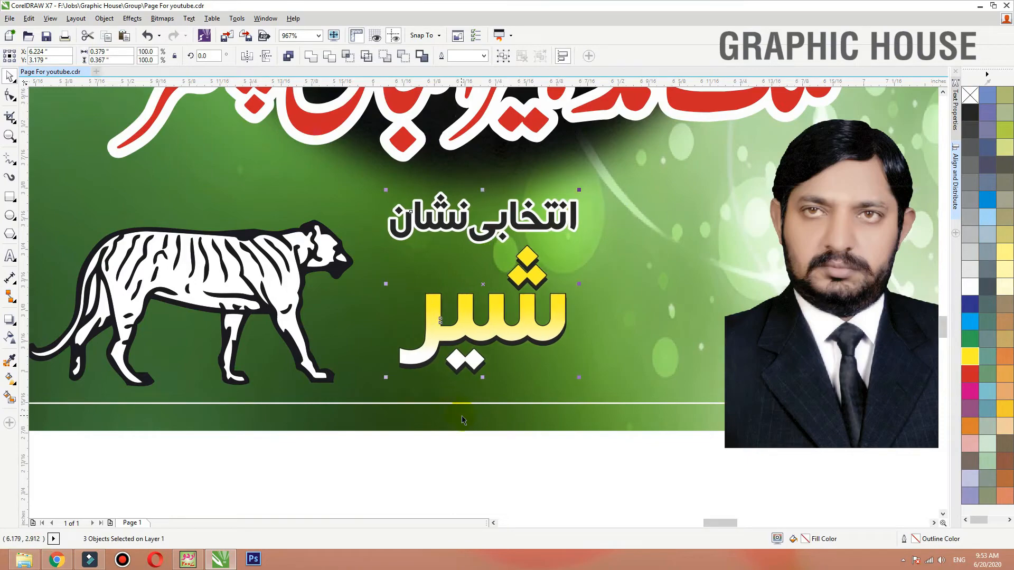
Fine-tune the positions of the suited man's portrait in the lower-right corner and the red candidate name.
scroll(462, 416, down, 1)
click(612, 359)
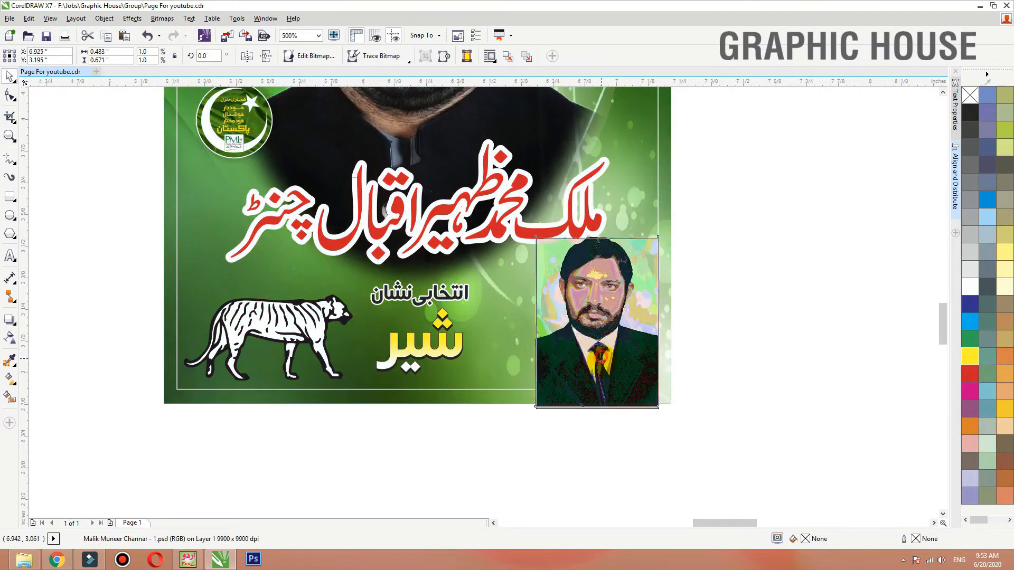
click(736, 368)
scroll(659, 415, down, 3)
drag(659, 415, 443, 200)
click(544, 367)
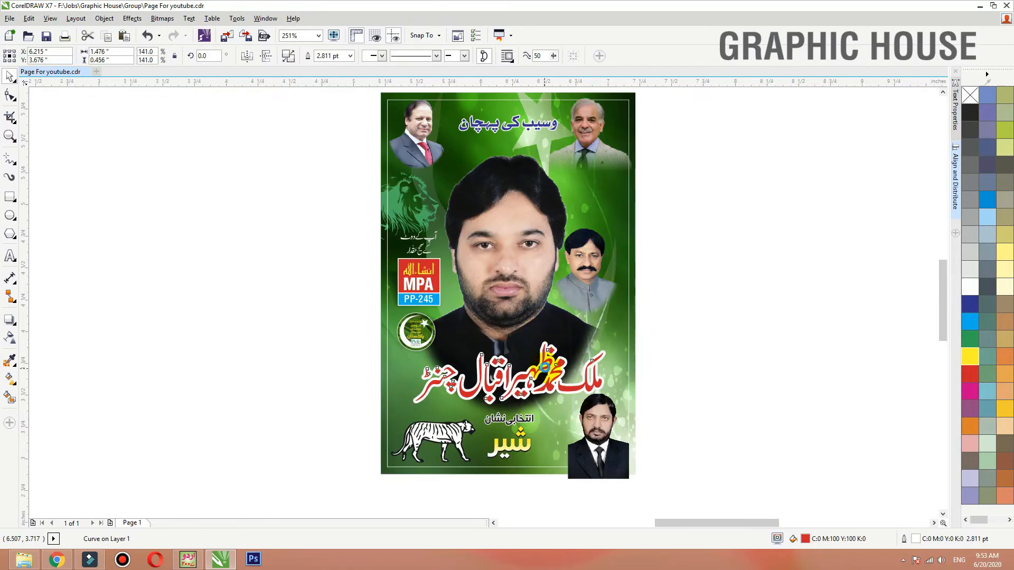
click(702, 356)
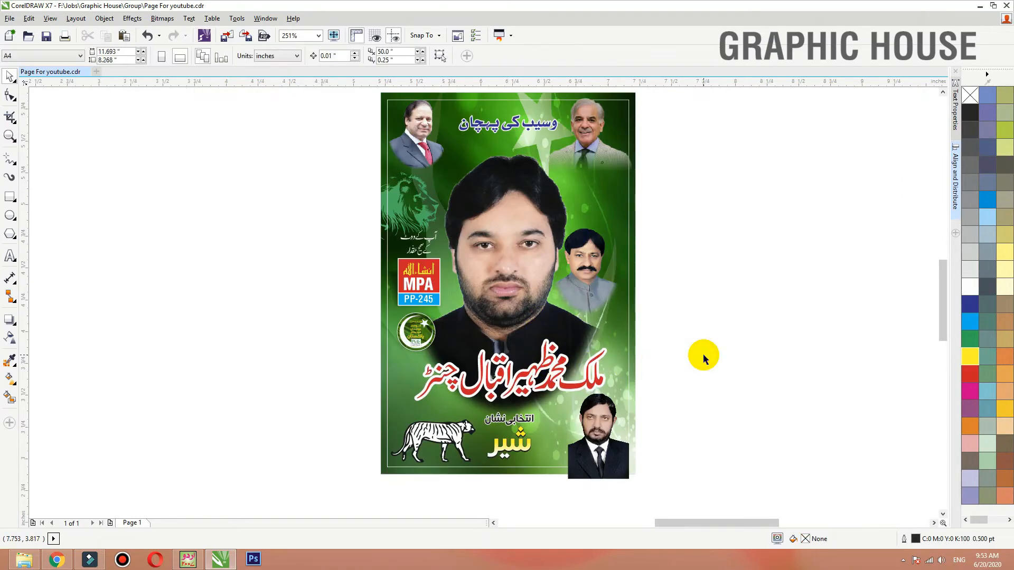
Move the suited man's portrait slightly inward from the card's right edge.
click(628, 451)
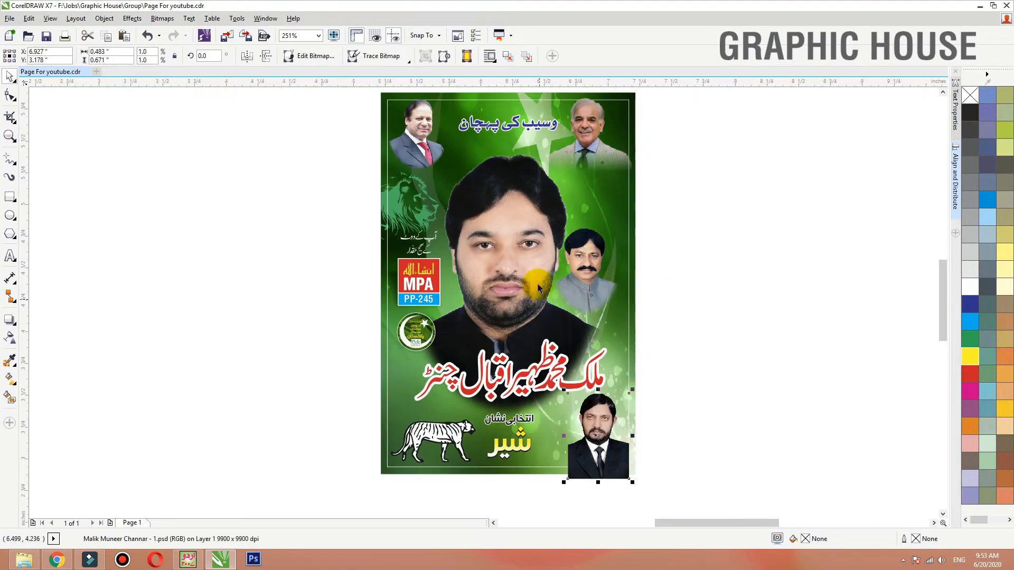
click(611, 309)
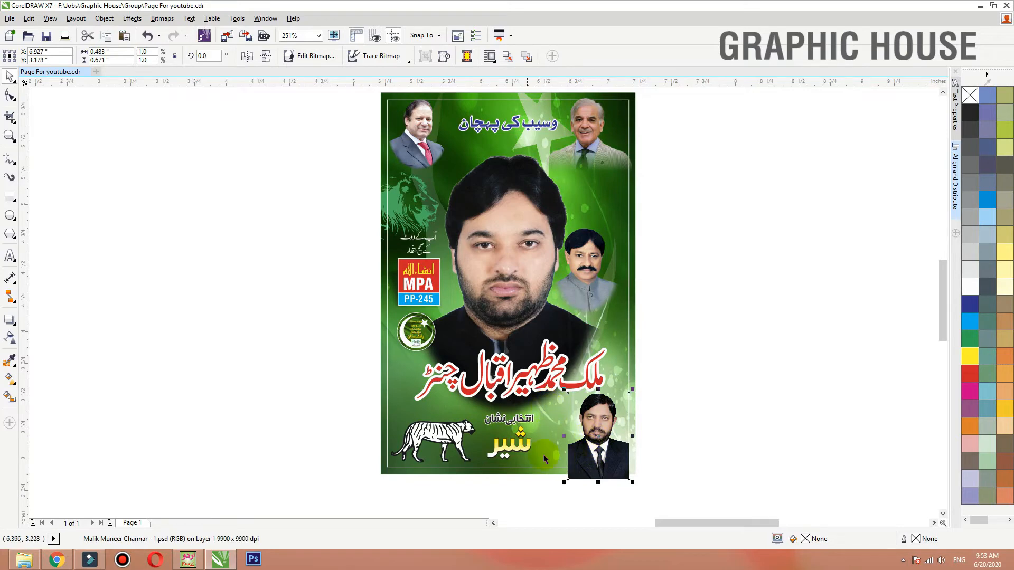
key(F2)
drag(720, 367, 463, 502)
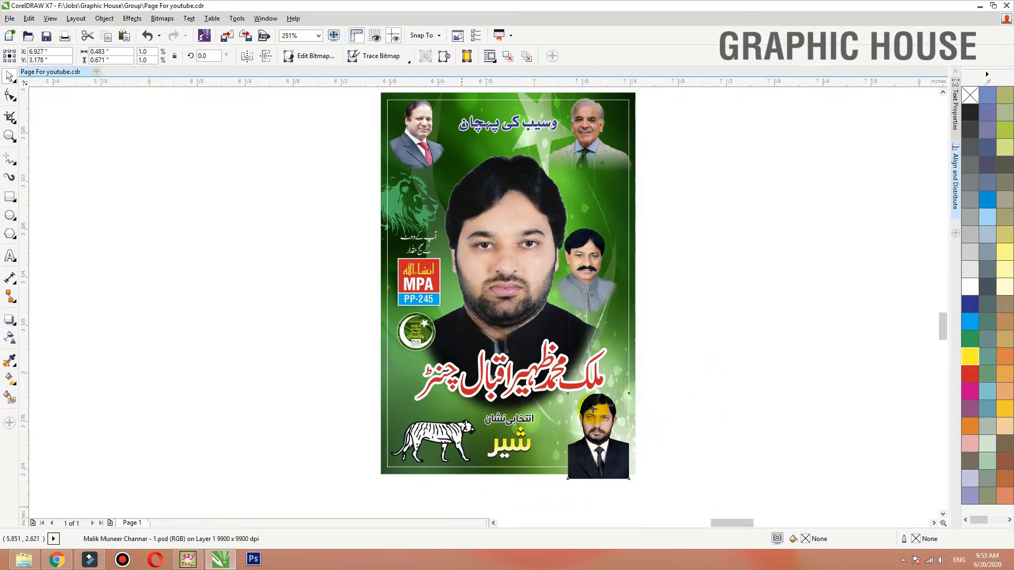
drag(556, 402, 548, 396)
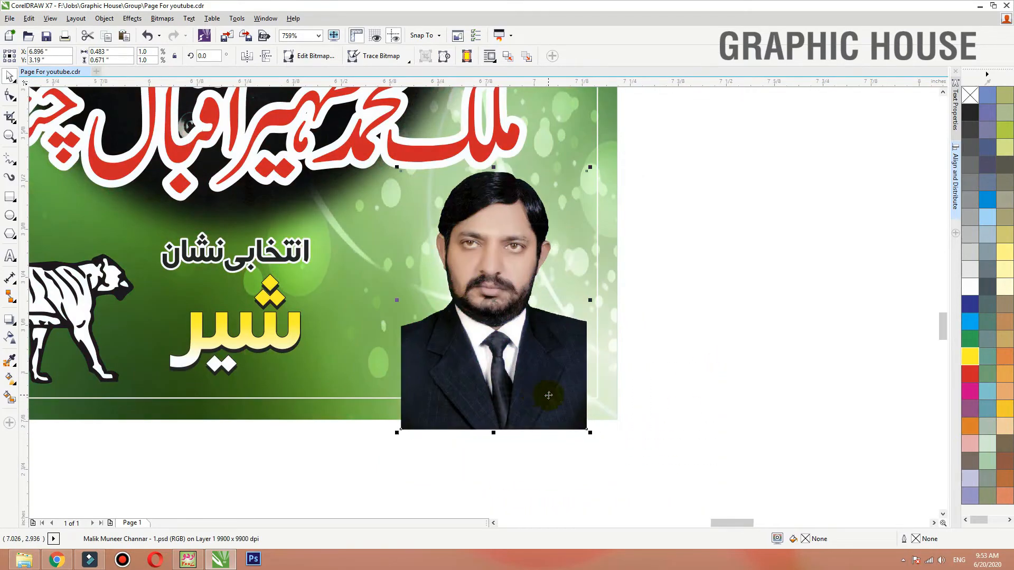
Fade out the lower-left part of the suited man's portrait with a diagonal linear transparency.
click(9, 341)
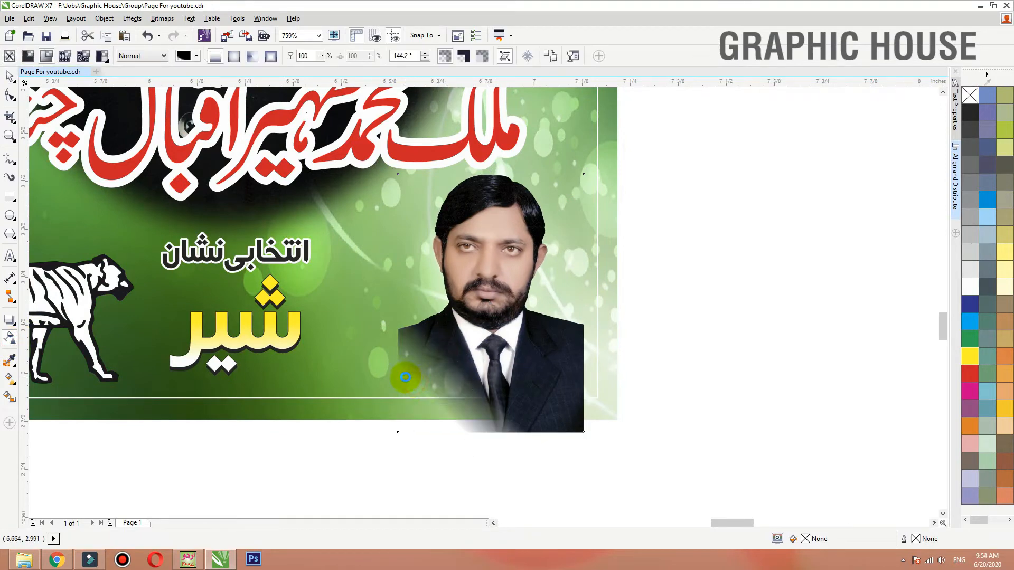
drag(405, 377, 471, 391)
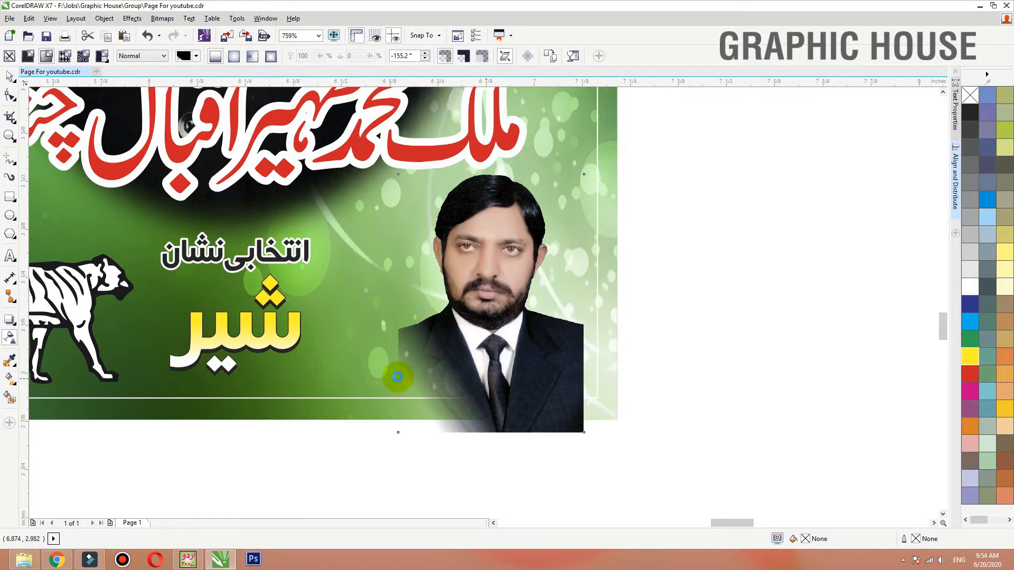
drag(402, 376, 398, 370)
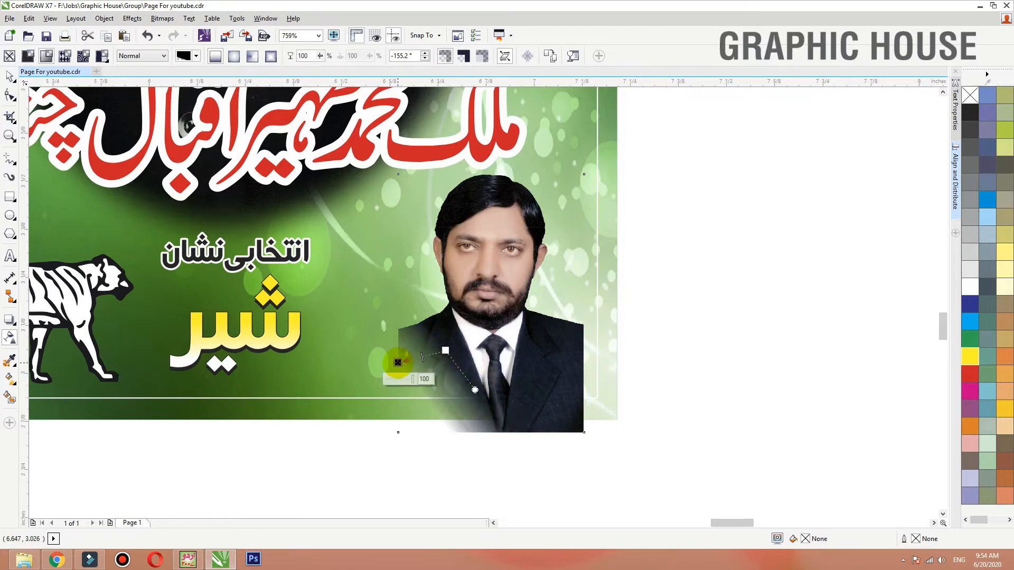
drag(474, 390, 484, 379)
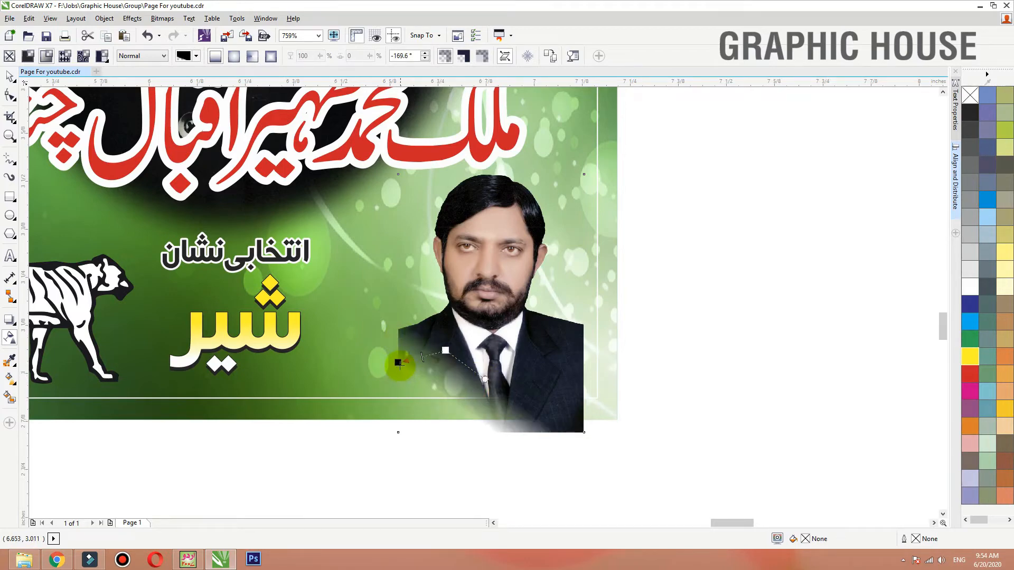
key(space)
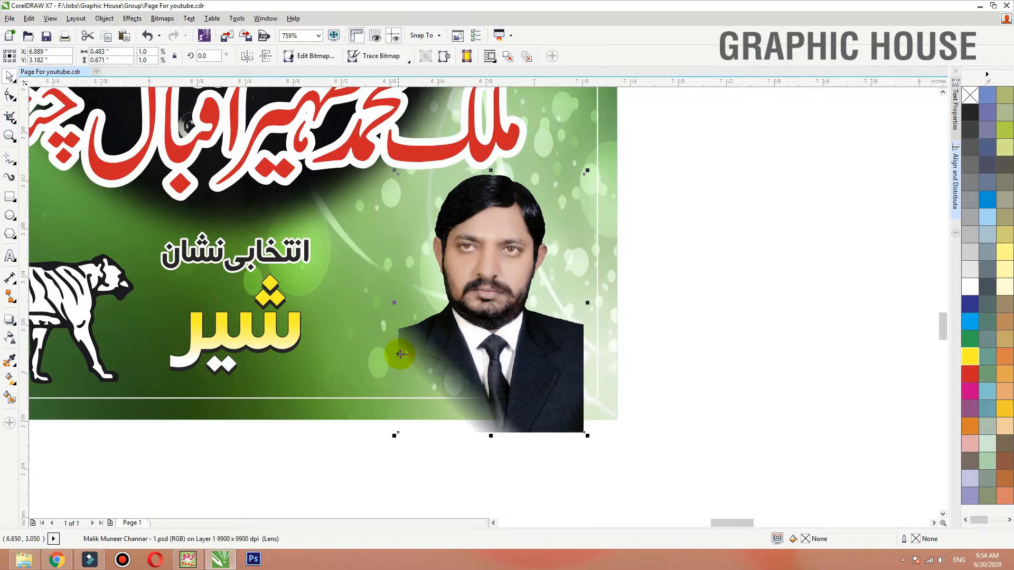
Convert the faded portrait to a 500 dpi CMYK bitmap with a transparent background.
click(162, 18)
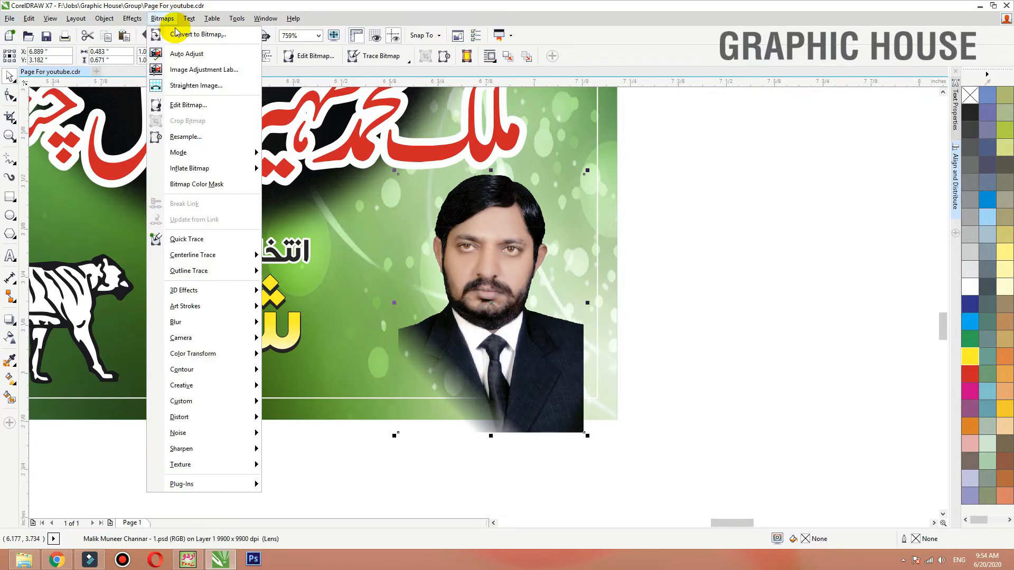
click(177, 34)
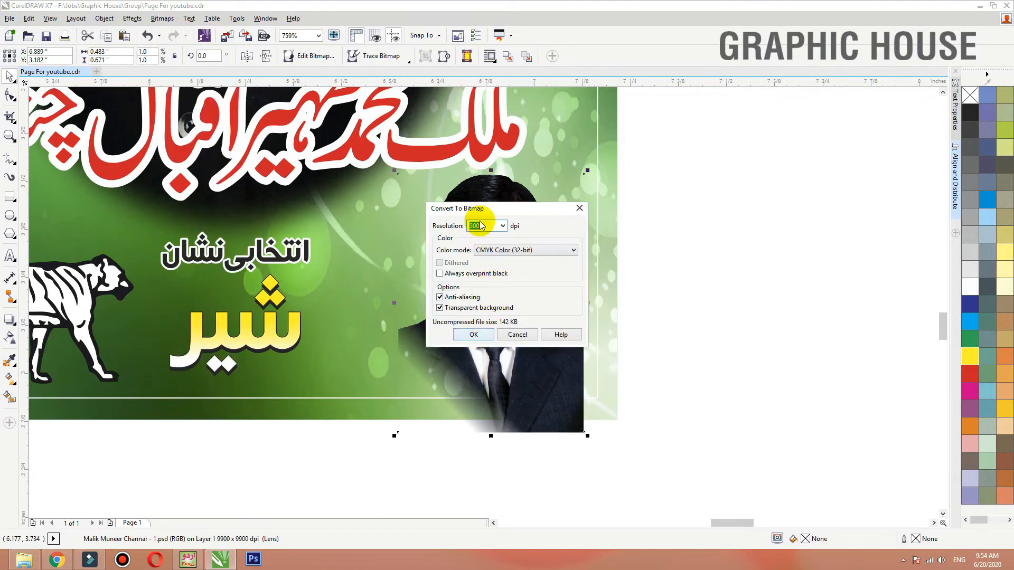
drag(480, 214, 398, 229)
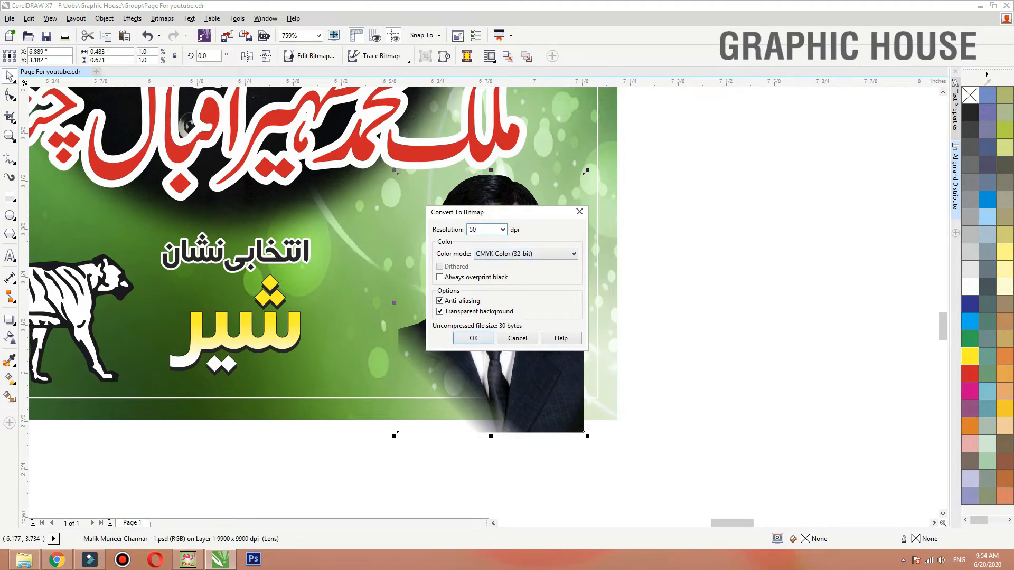
text(50)
key(Return)
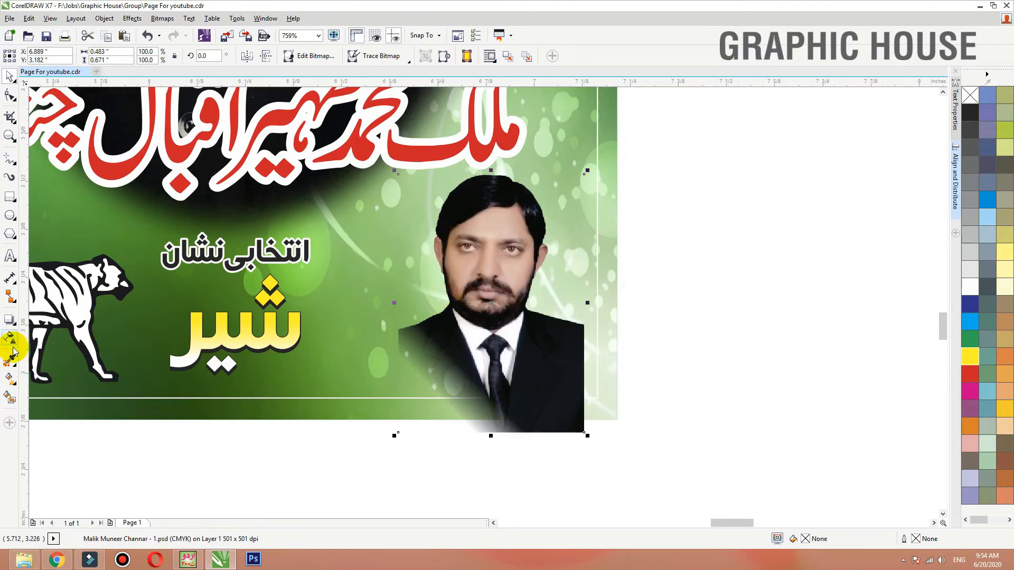
Fade out the bottom edge of the suited man's portrait with a vertical linear transparency and convert it to a bitmap again.
click(484, 363)
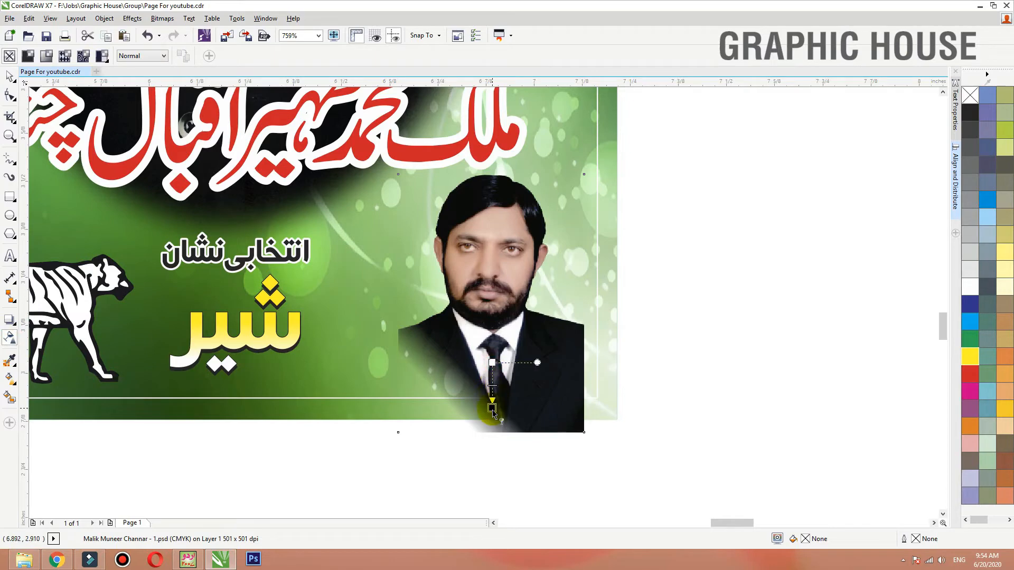
drag(492, 412, 489, 404)
click(8, 81)
click(163, 18)
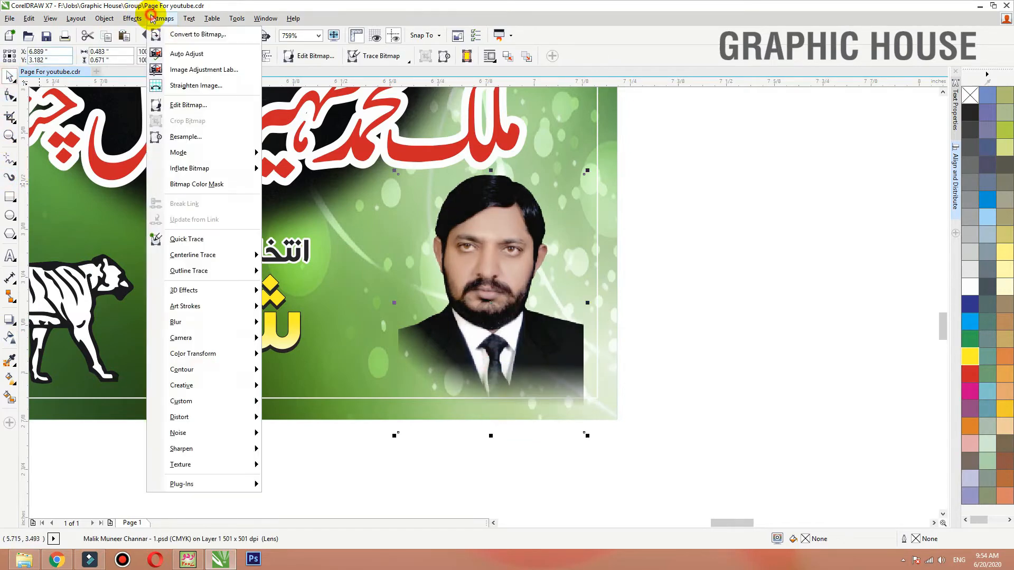
click(195, 35)
click(468, 338)
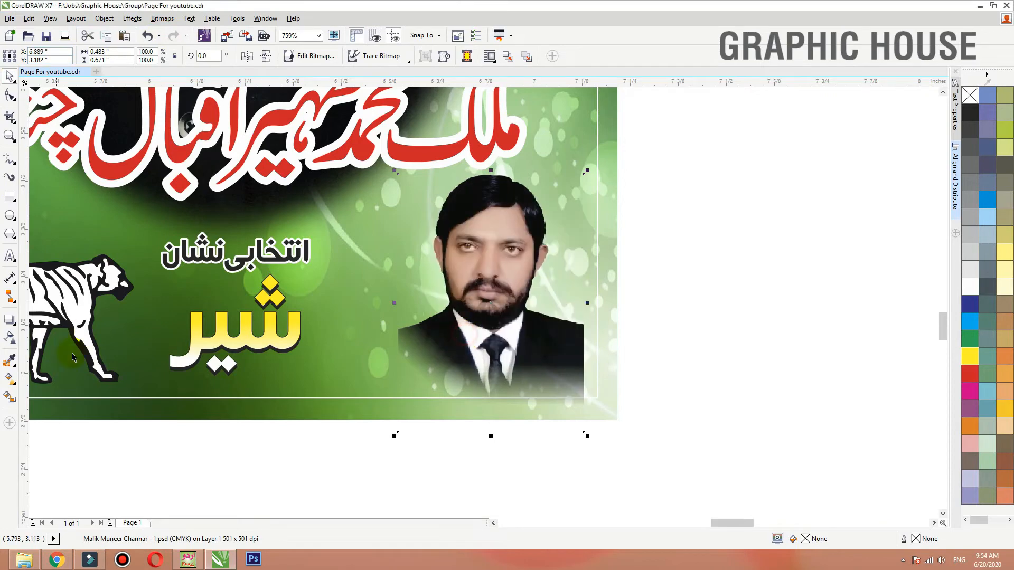
Fade out the suited man's shoulder nearest the card's right edge with a linear transparency and convert the portrait to a bitmap.
click(10, 339)
drag(577, 361, 578, 342)
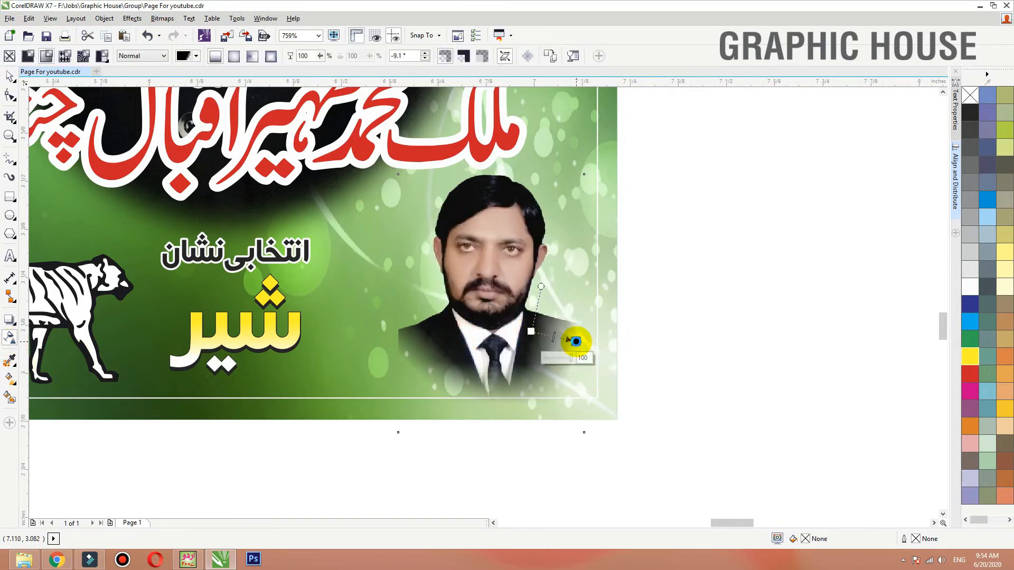
key(space)
key(alt+b)
key(p)
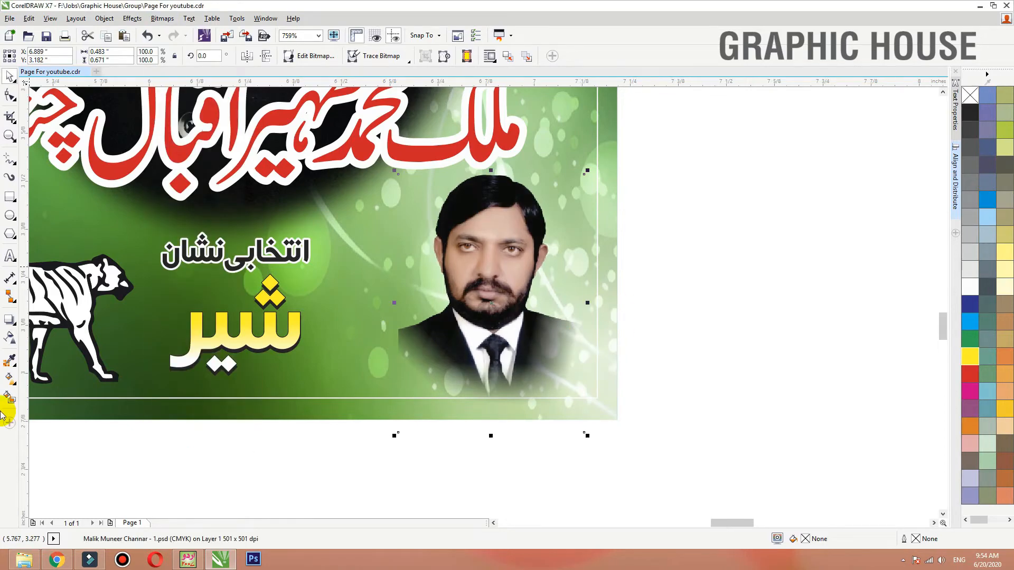
Fade out the suited man's other shoulder, facing the Urdu caption, with a horizontal linear transparency.
click(10, 340)
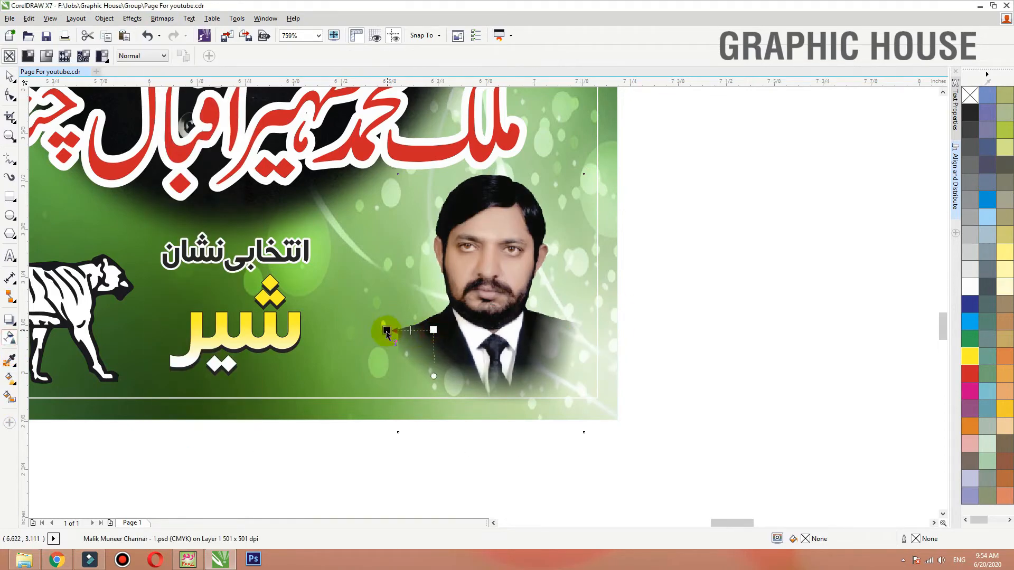
drag(386, 334, 386, 332)
key(space)
Move the suited man's portrait slightly toward the card's right edge and enlarge it to about 104.9%.
click(539, 300)
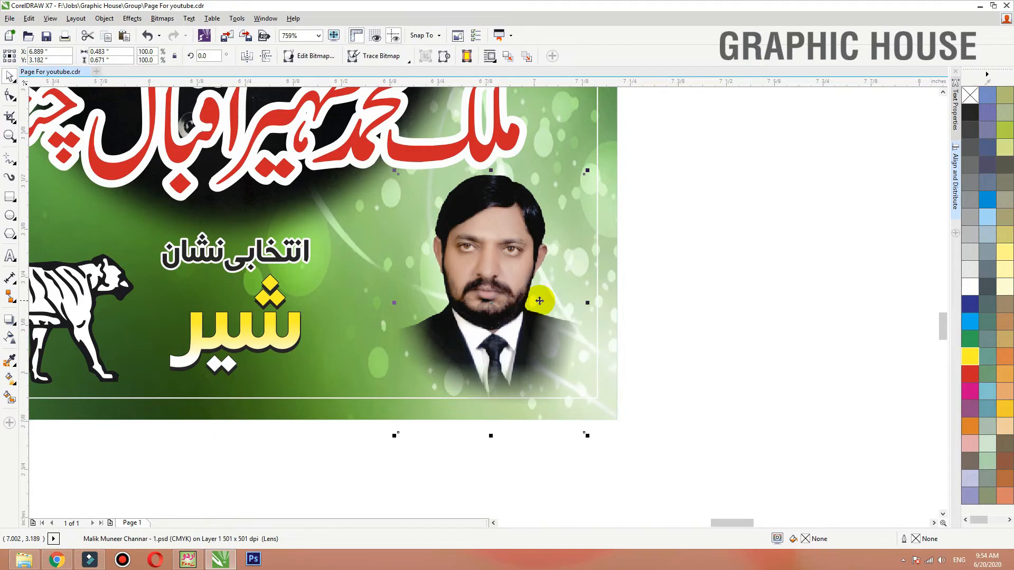
drag(539, 300, 546, 297)
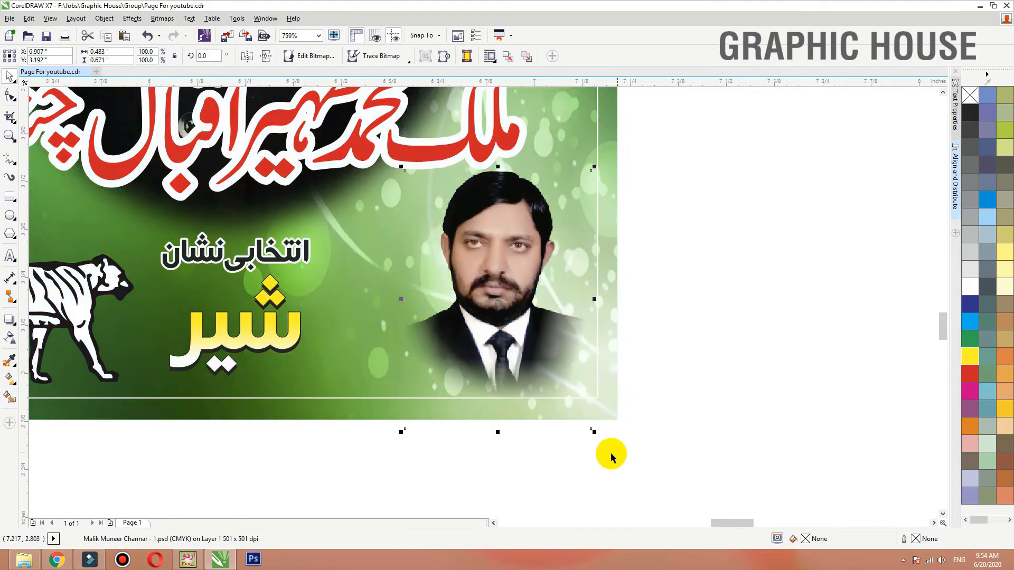
drag(594, 431, 599, 439)
drag(547, 377, 549, 385)
Raise the bottom nodes of the suited man's portrait so its frame ends at the card's lower edge.
key(F10)
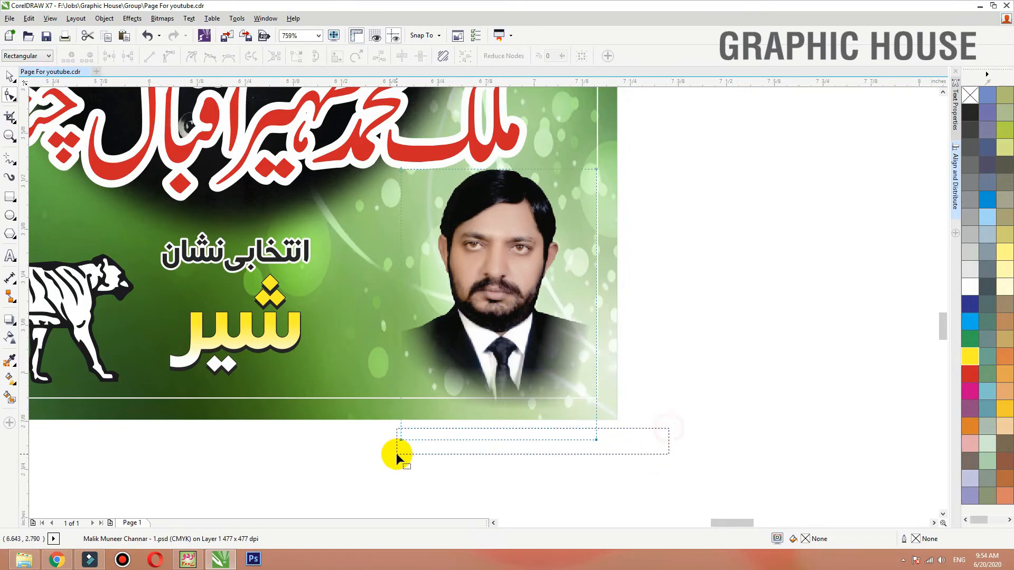
drag(396, 453, 401, 421)
key(space)
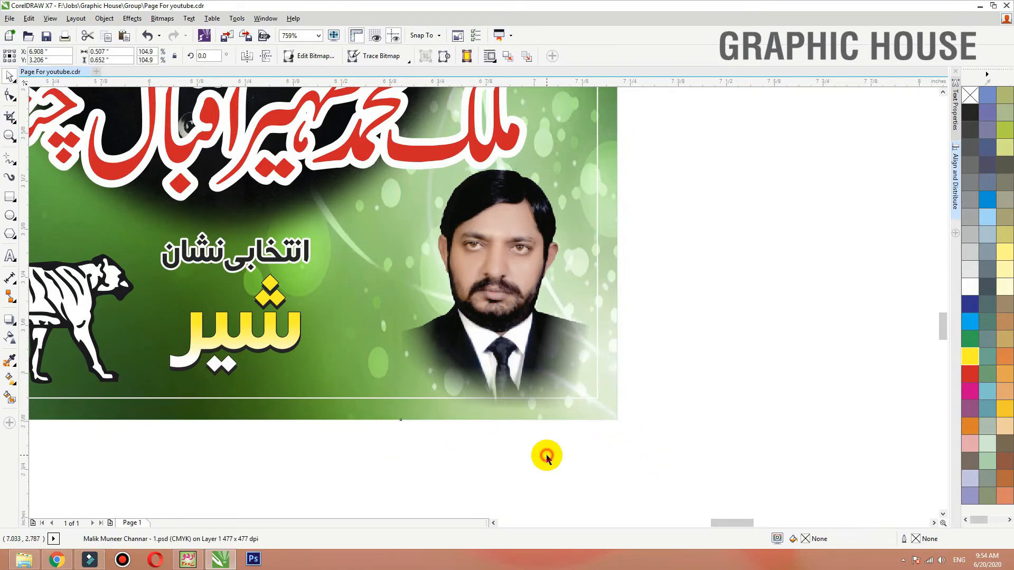
click(546, 456)
Add artistic text with the suited man's short name in Urdu on the blank area below the card.
scroll(547, 443, down, 2)
key(F2)
drag(627, 341, 249, 480)
click(10, 256)
click(310, 389)
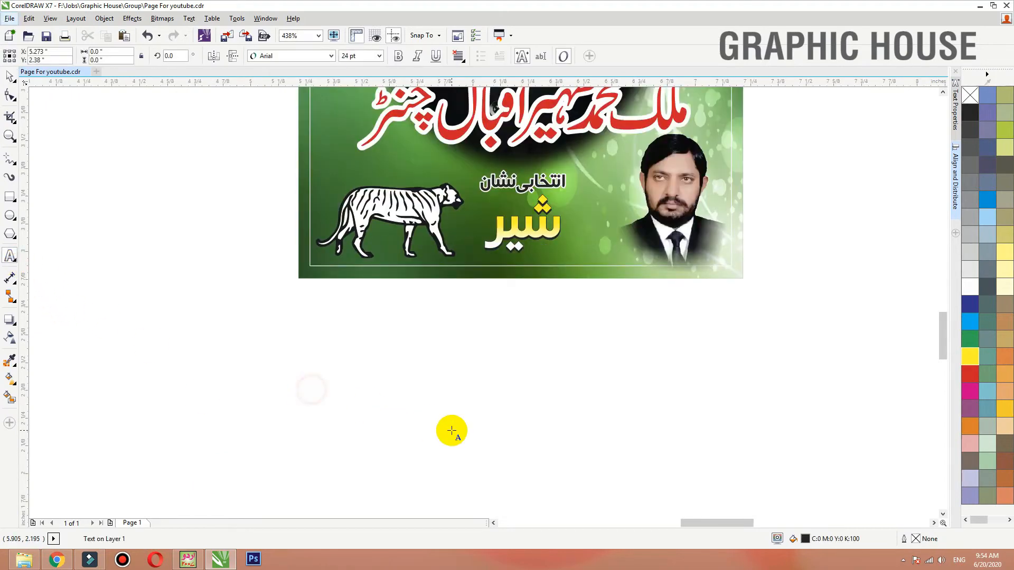
key(alt+f)
click(452, 431)
click(514, 363)
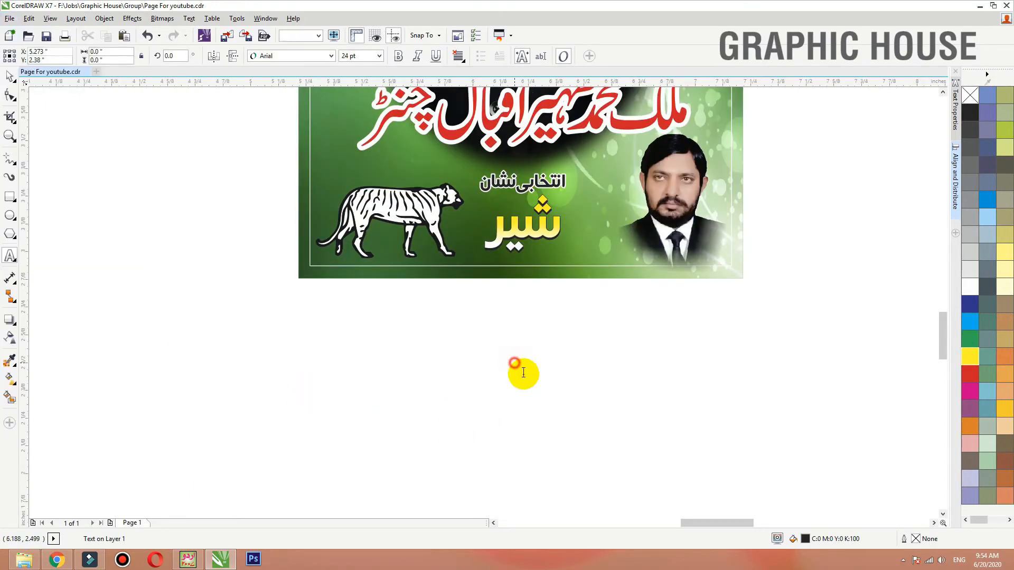
key(alt+shift)
text(ایم چ)
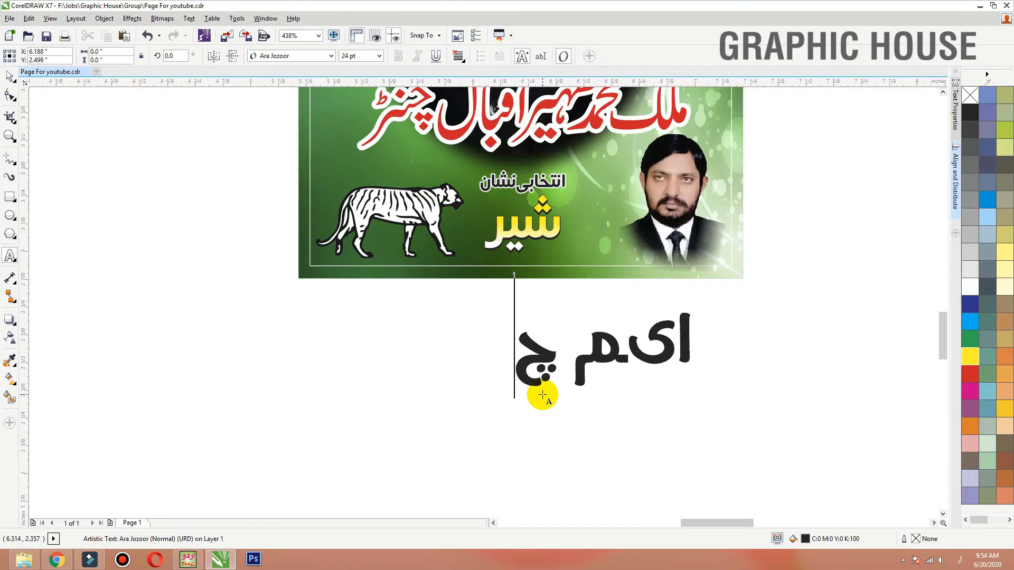
text(نٹر)
click(10, 76)
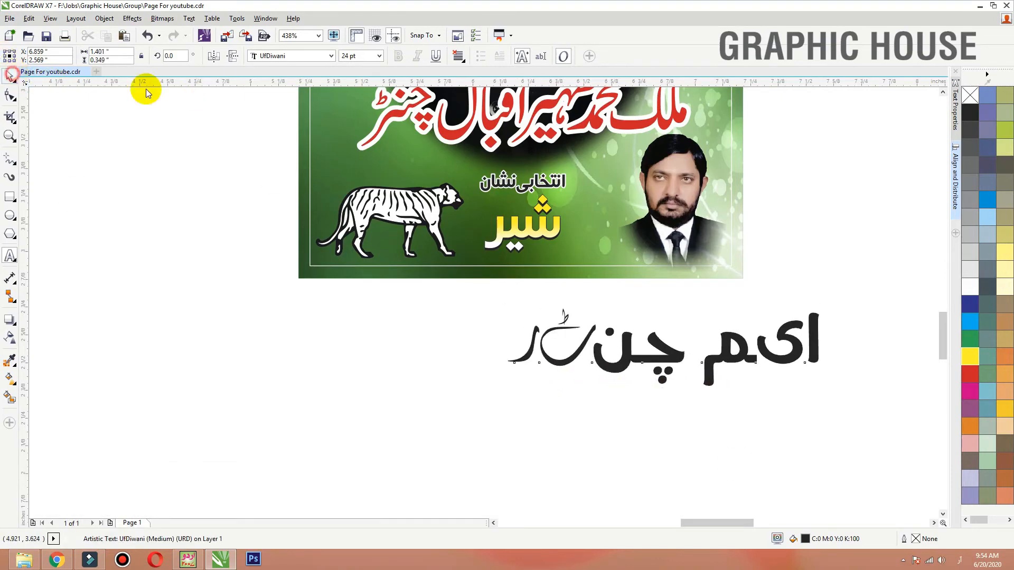
Set the name text's font to Jameel Noori Nastaleeq and retype its last word so the Urdu letters join.
click(266, 57)
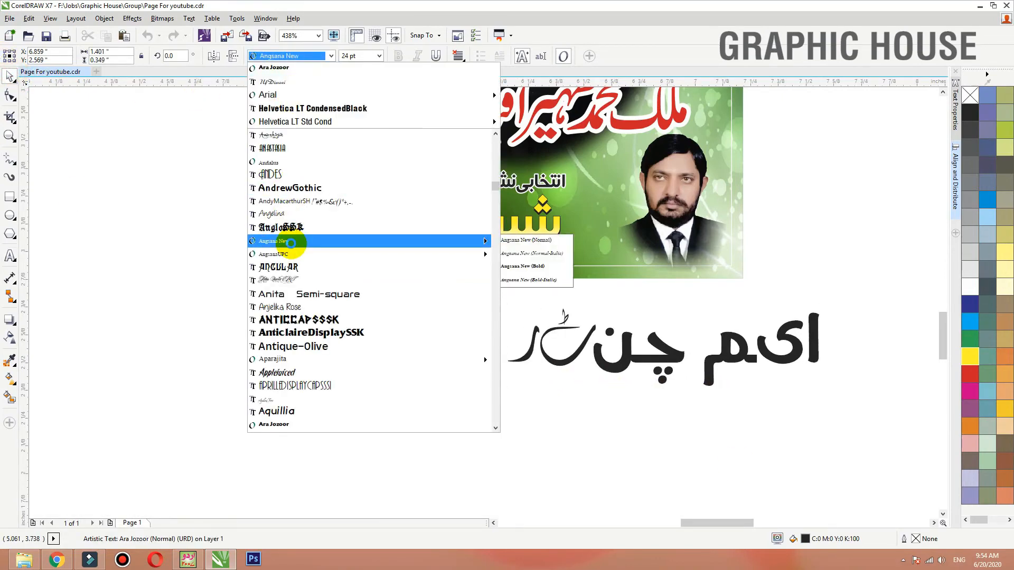
click(300, 242)
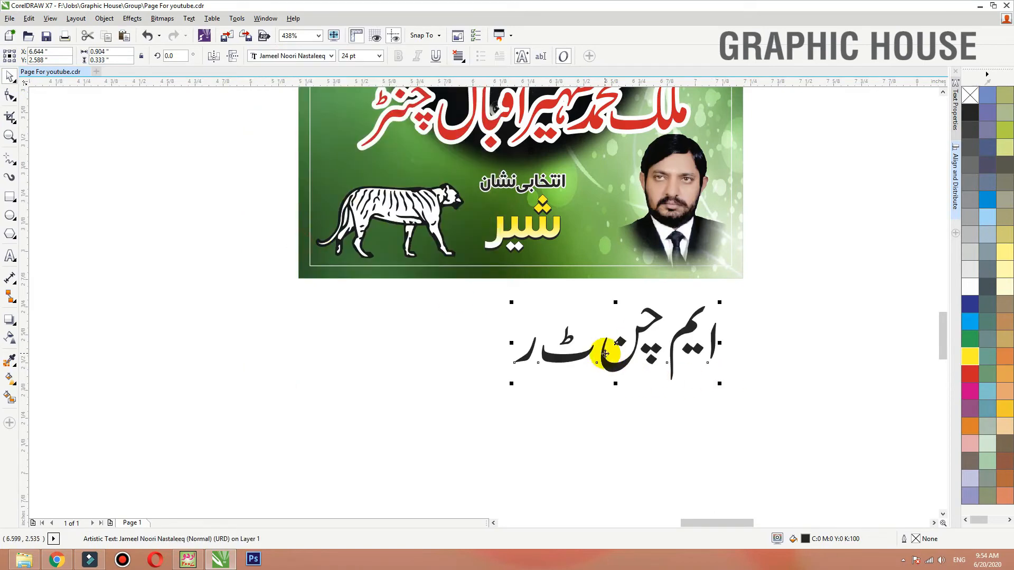
double_click(613, 359)
drag(662, 316, 386, 318)
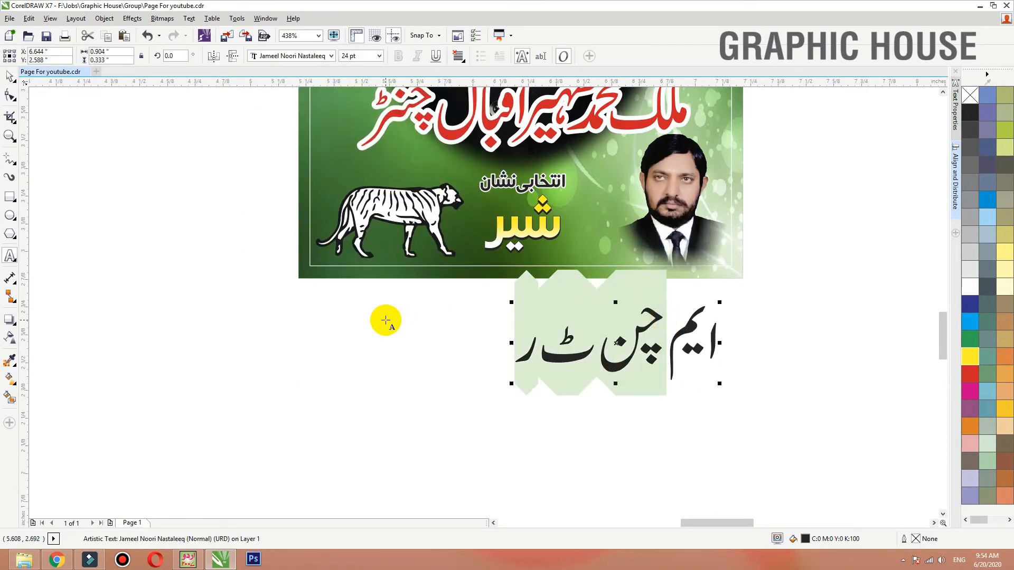
text(h)
key(BackSpace)
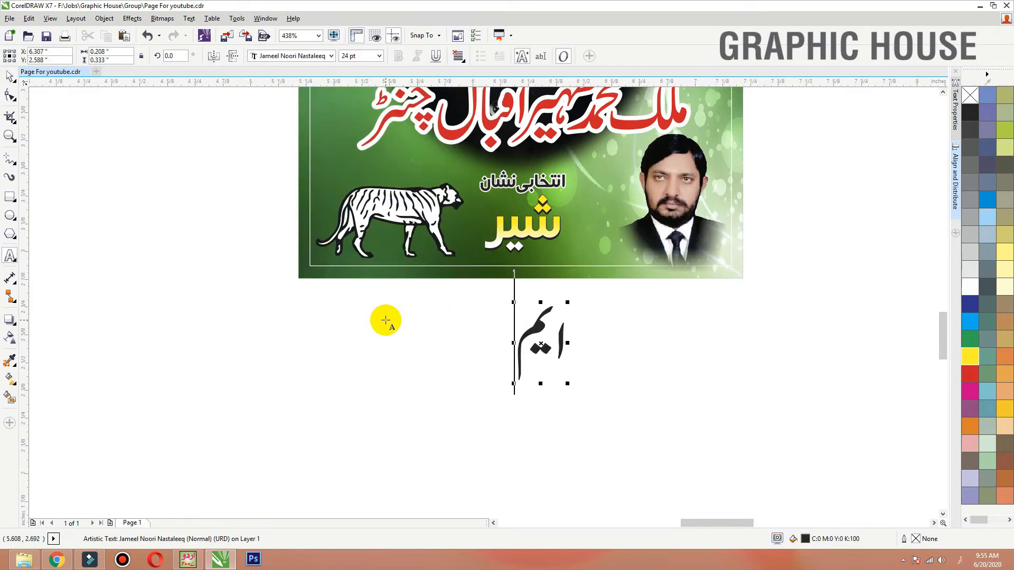
text(ج)
text(نٹر)
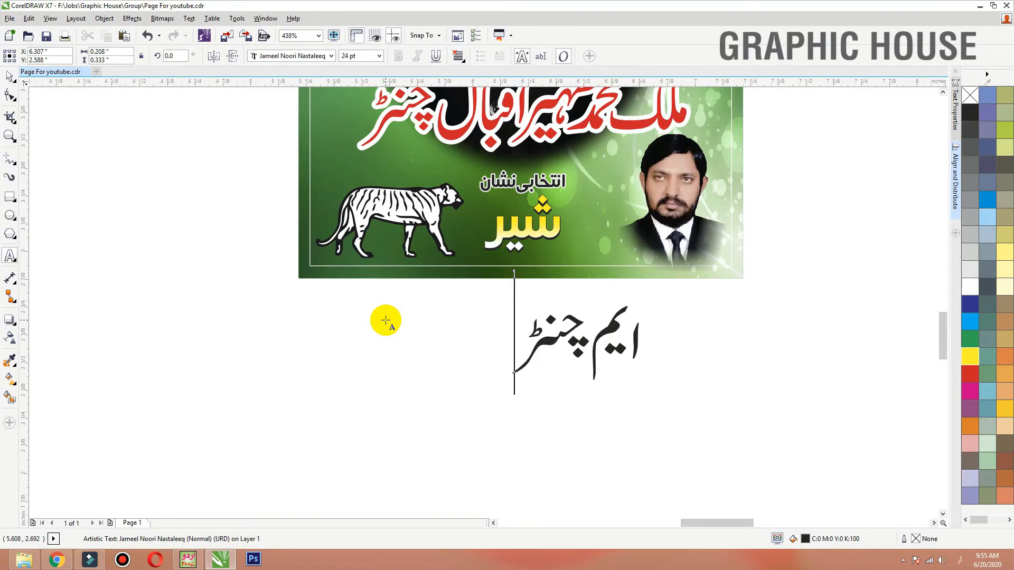
key(Escape)
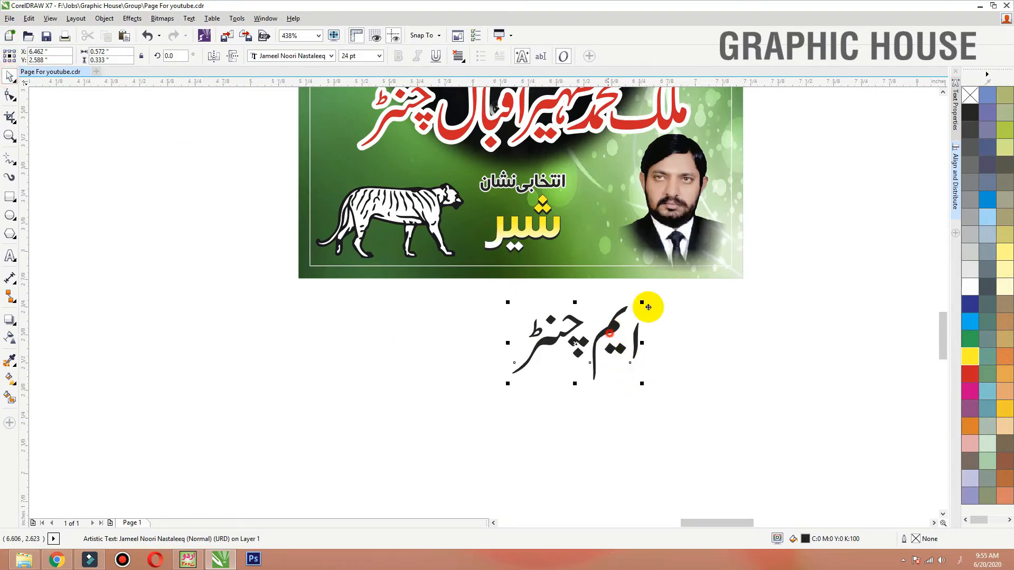
Shrink the name text to about 8 pt and place it over the suited man's chest.
drag(637, 317, 708, 216)
key(F2)
drag(842, 213, 496, 287)
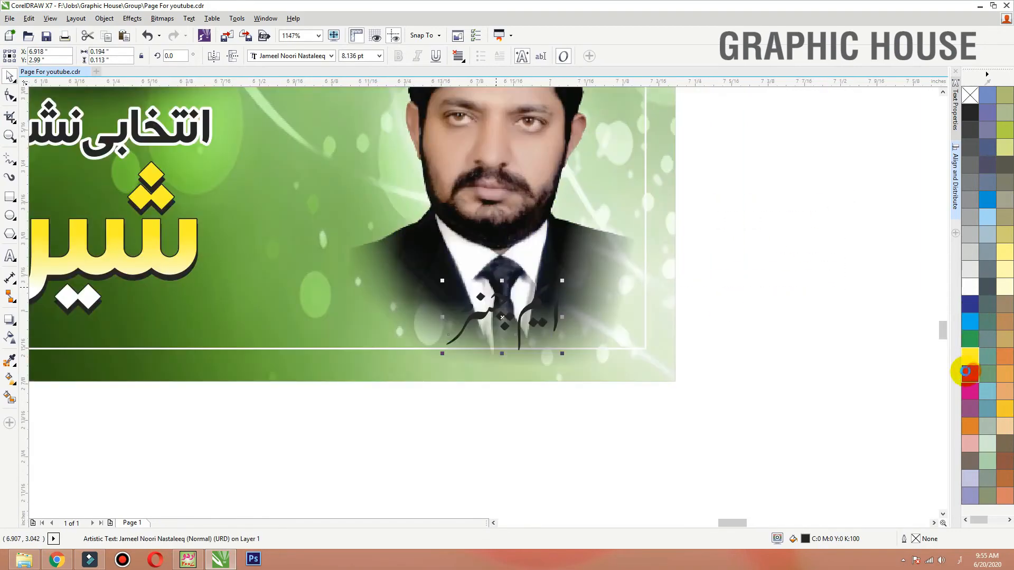
Fill the name text red and give it a 2 pt outline with round corners, behind the fill and scaling with the object.
click(968, 372)
key(F12)
text(2)
key(Return)
key(F12)
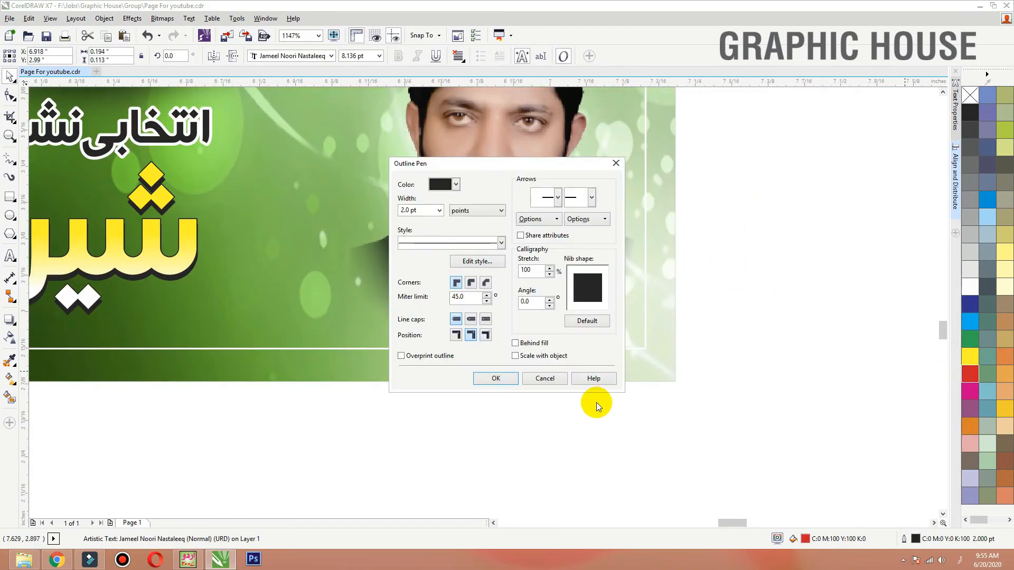
click(520, 344)
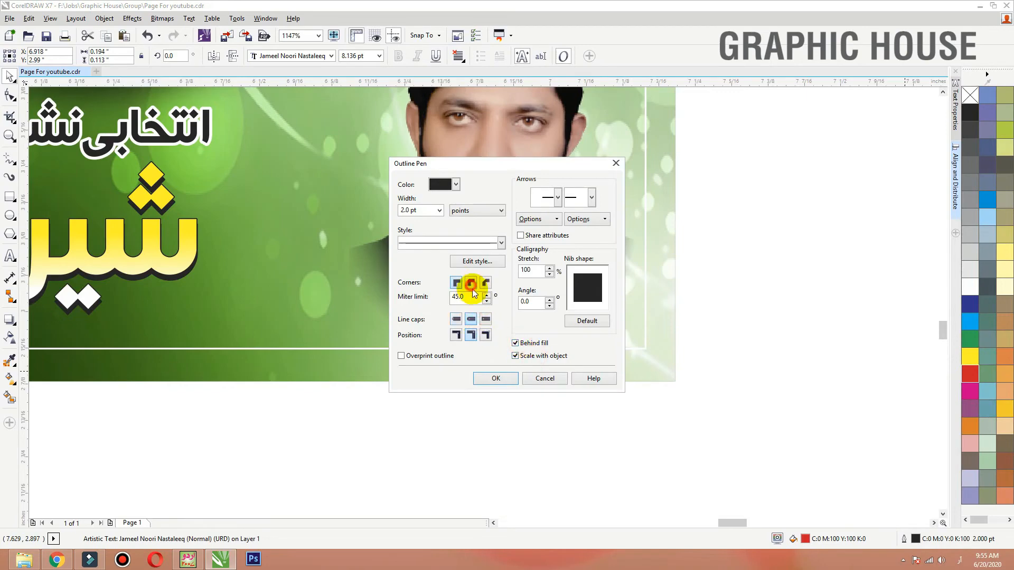
click(484, 378)
Reduce the name text's outline to 1 pt and colour it white.
key(F12)
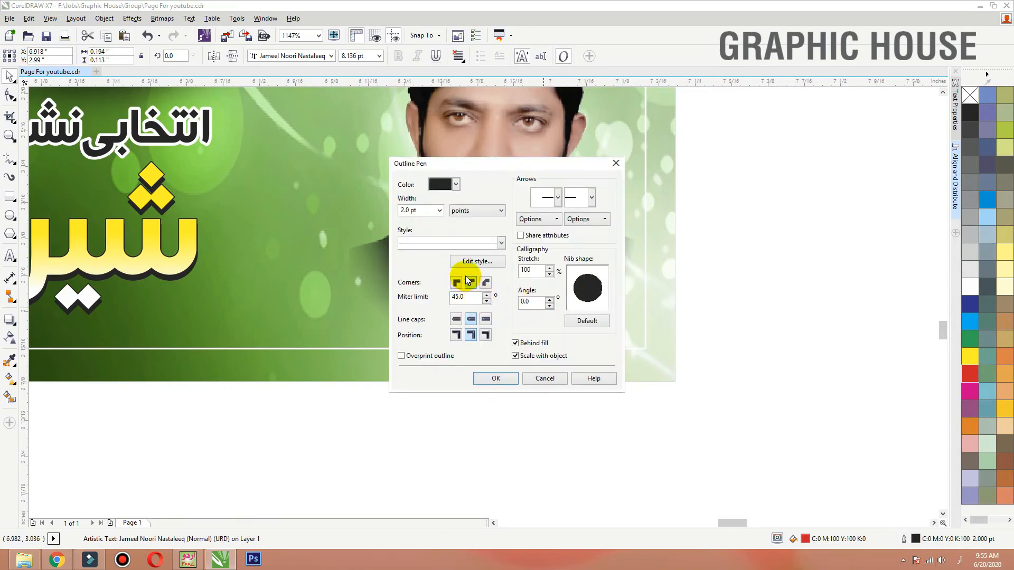
click(429, 212)
text(1)
key(Return)
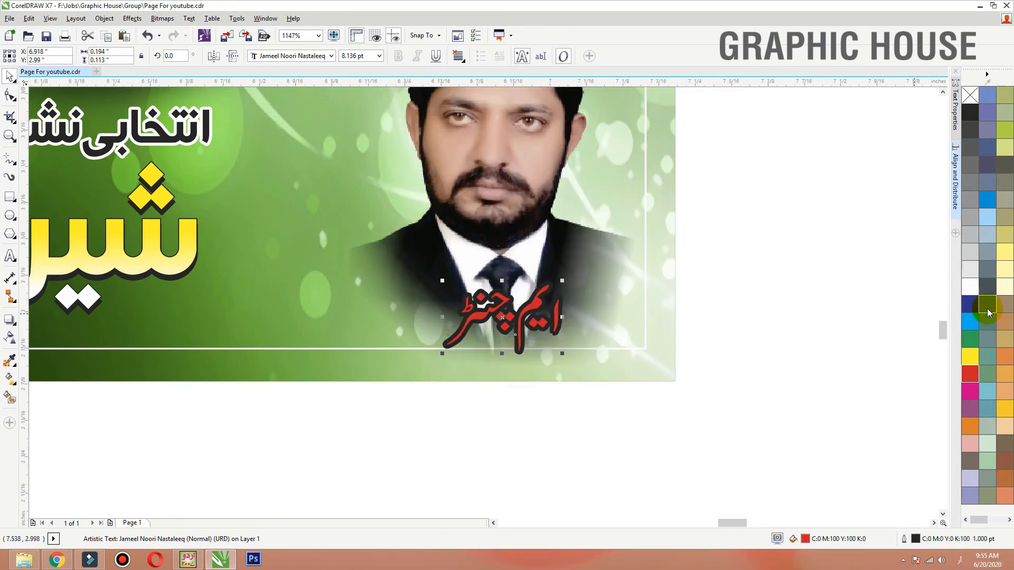
right_click(969, 287)
drag(548, 305, 548, 299)
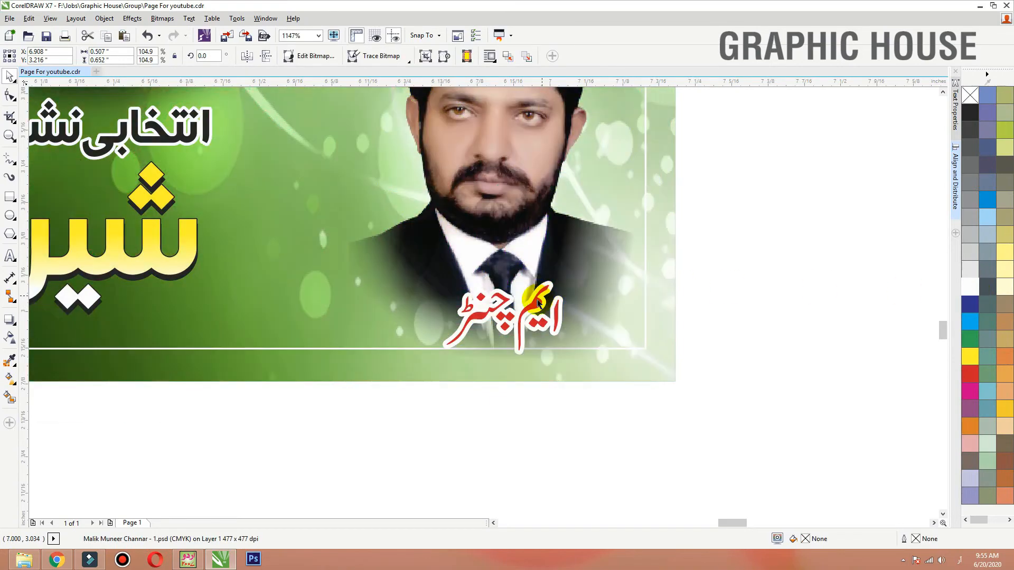
key(ctrl+z)
click(661, 305)
key(shift+F2)
key(shift+F2)
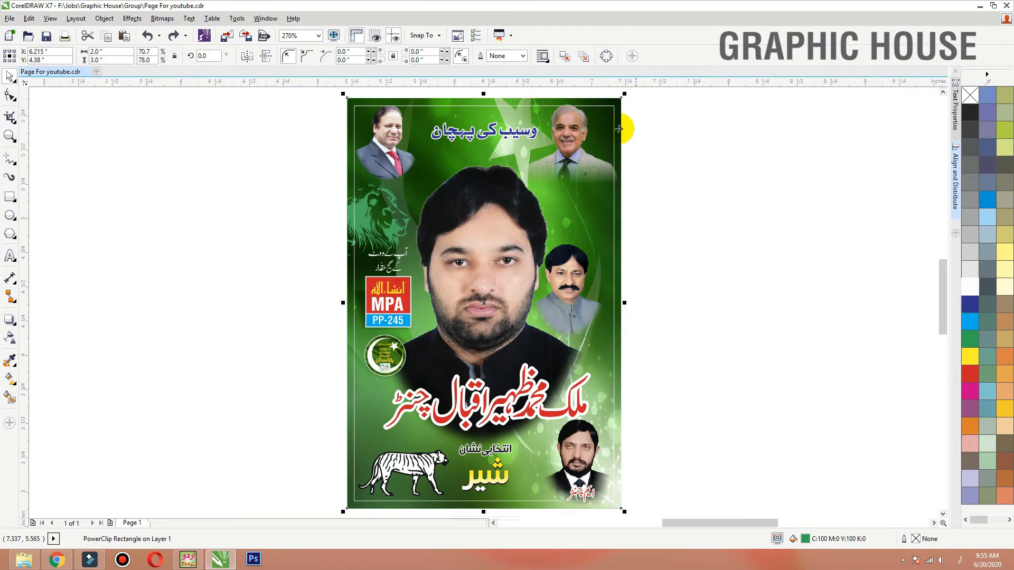
click(758, 248)
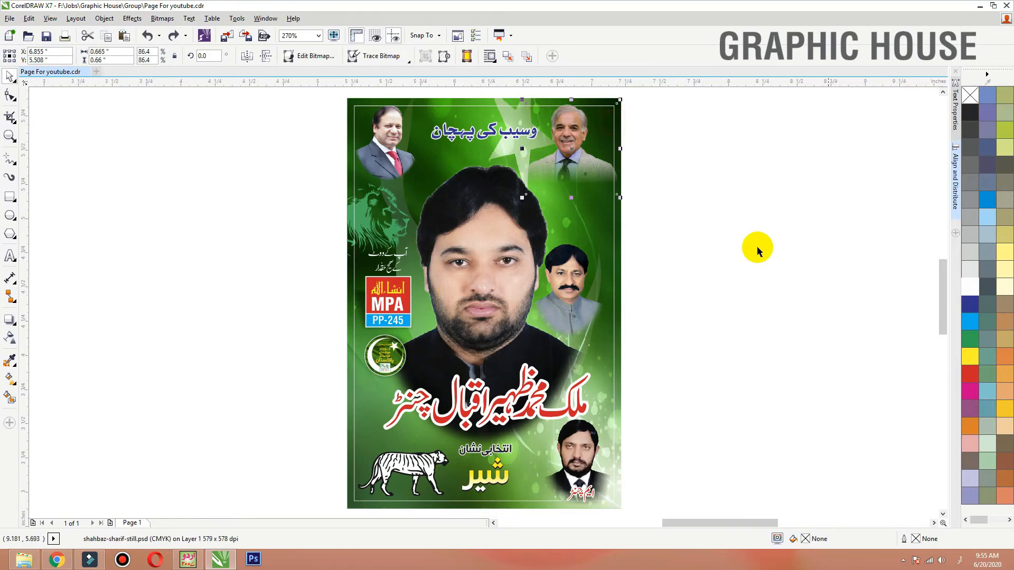
Delete the thin white border rectangle just inside the card's edges.
click(614, 303)
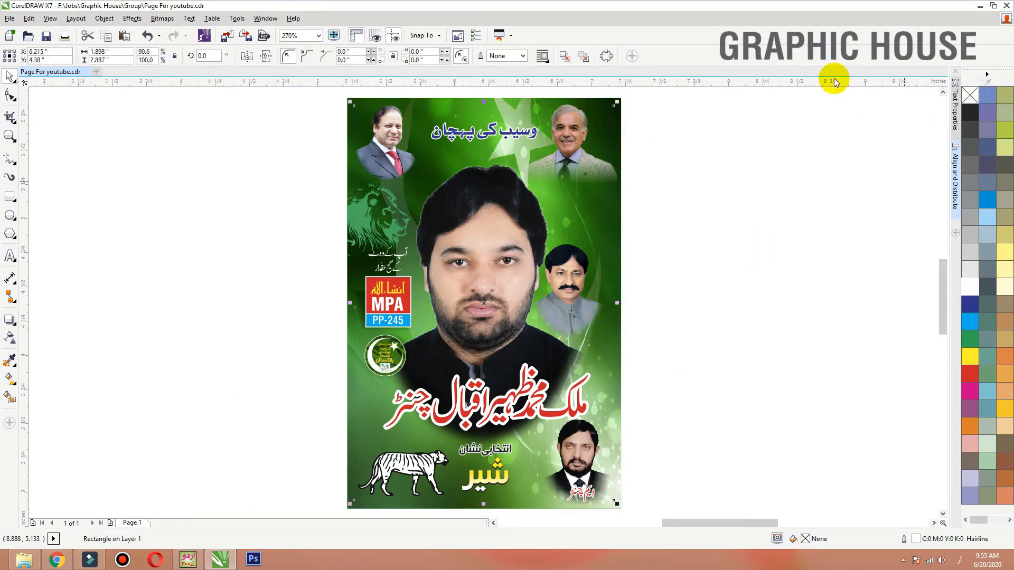
click(455, 134)
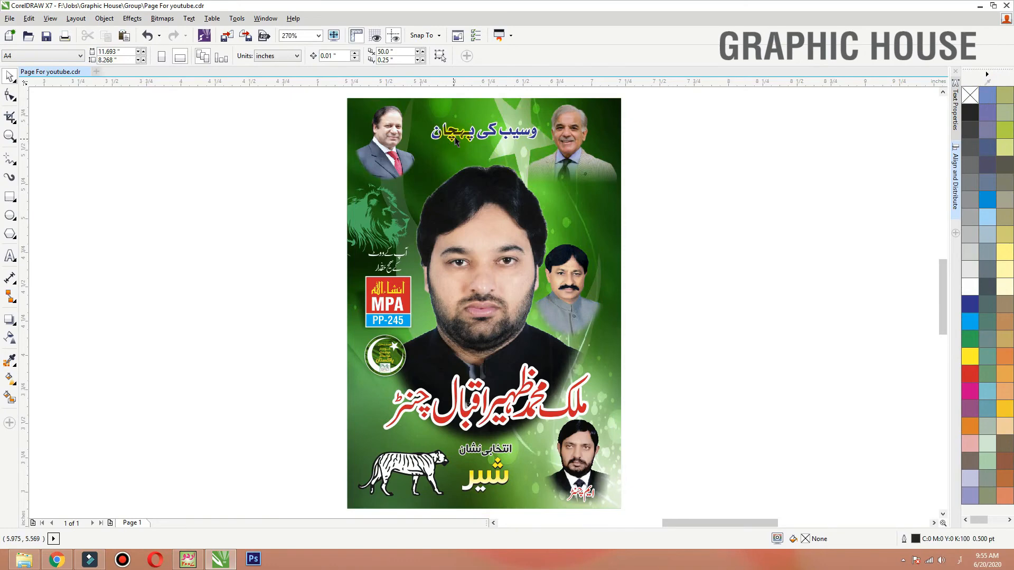
shift+click(471, 104)
click(719, 128)
click(496, 191)
click(680, 381)
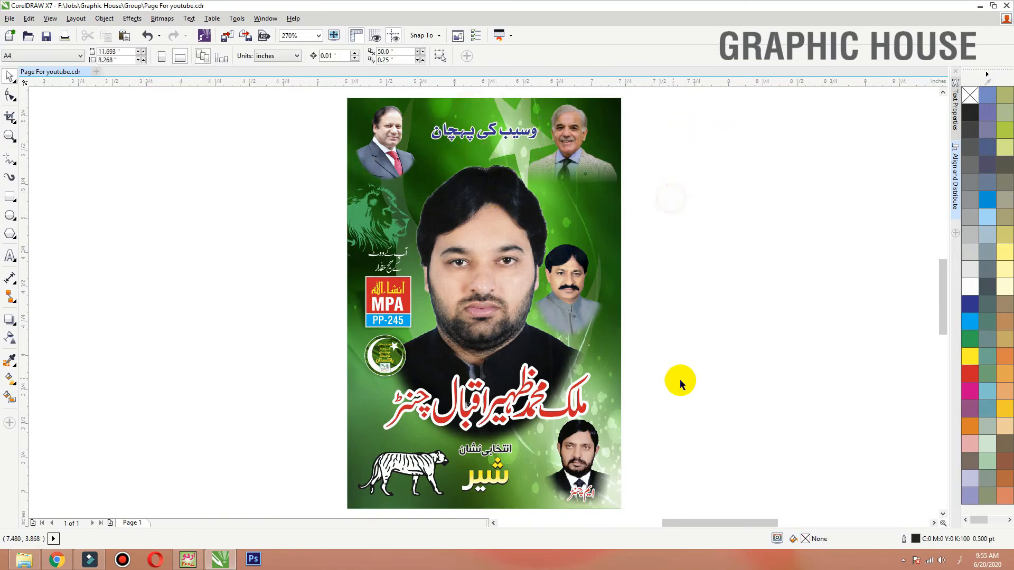
Move the انتخابی نشان caption and the word شیر together slightly down and toward the tiger.
key(F2)
drag(731, 394, 275, 533)
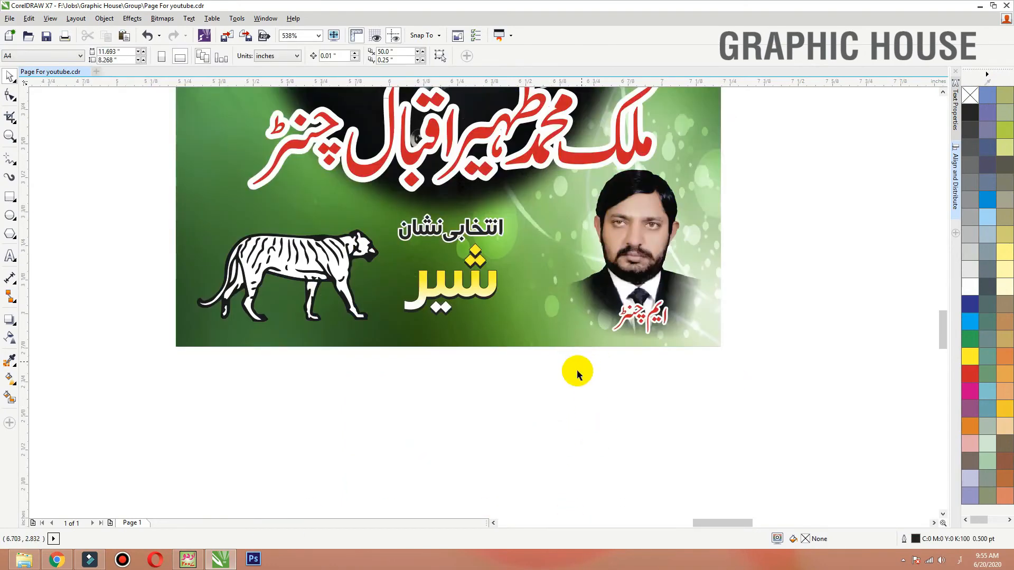
drag(391, 248, 391, 251)
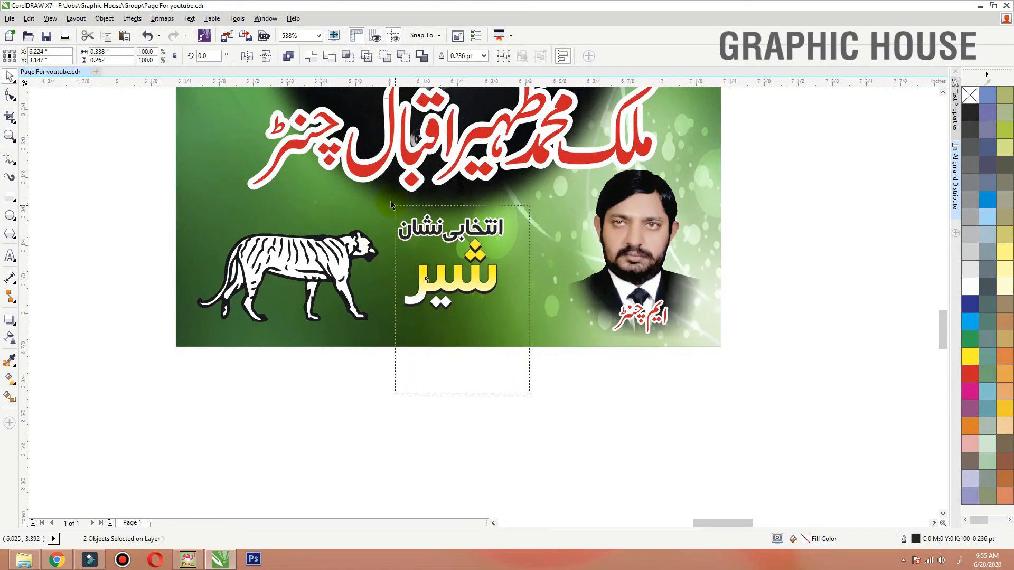
drag(391, 205, 389, 200)
key(Down)
key(Down)
key(Down)
key(Down)
key(Left)
key(Down)
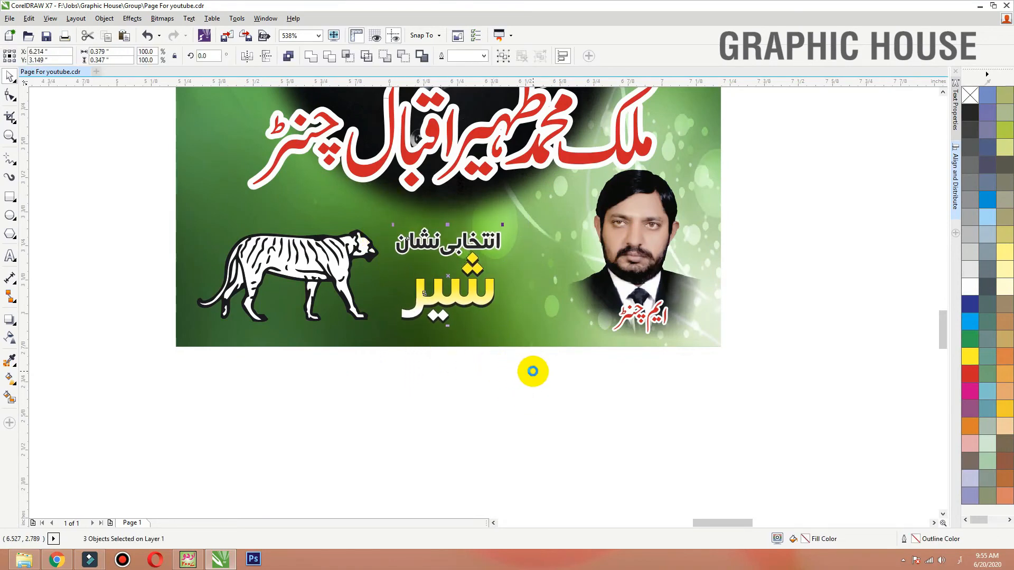
click(532, 371)
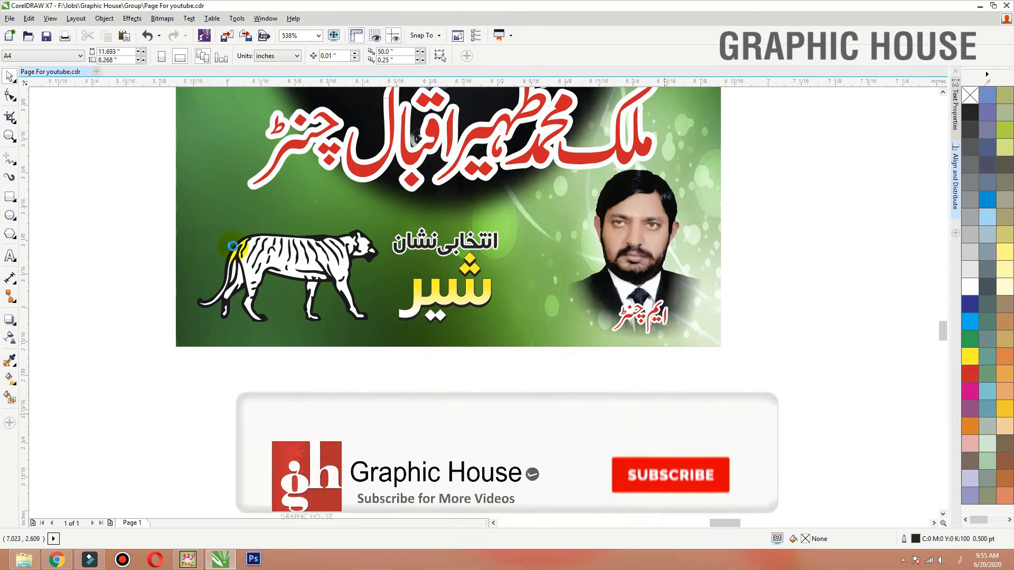
Draw an upright rectangle about 0.18 by 0.28 inch between شیر and the suited man's portrait and round its corners to about 0.014 inch.
scroll(549, 316, up, 1)
click(9, 197)
drag(480, 164, 578, 306)
key(F10)
key(space)
Fill the rounded rectangle white, remove its outline and move it slightly down.
click(970, 286)
right_click(970, 95)
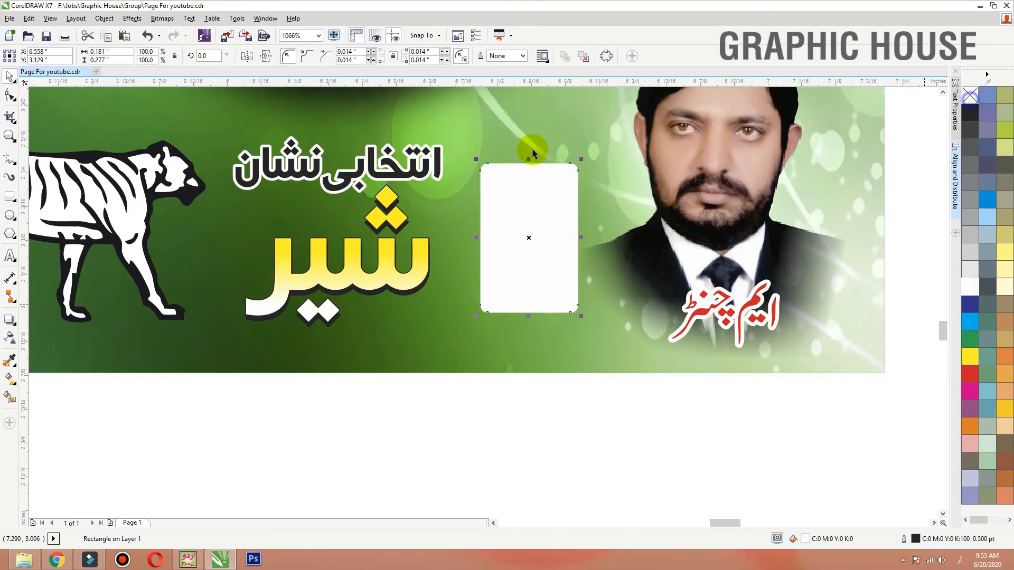
drag(515, 230, 515, 242)
click(537, 379)
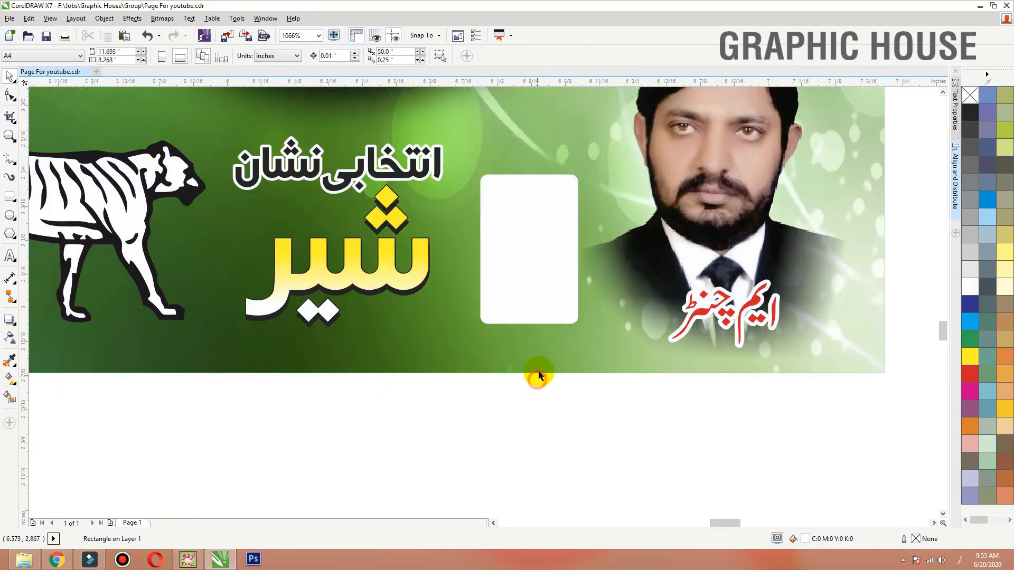
key(shift+F2)
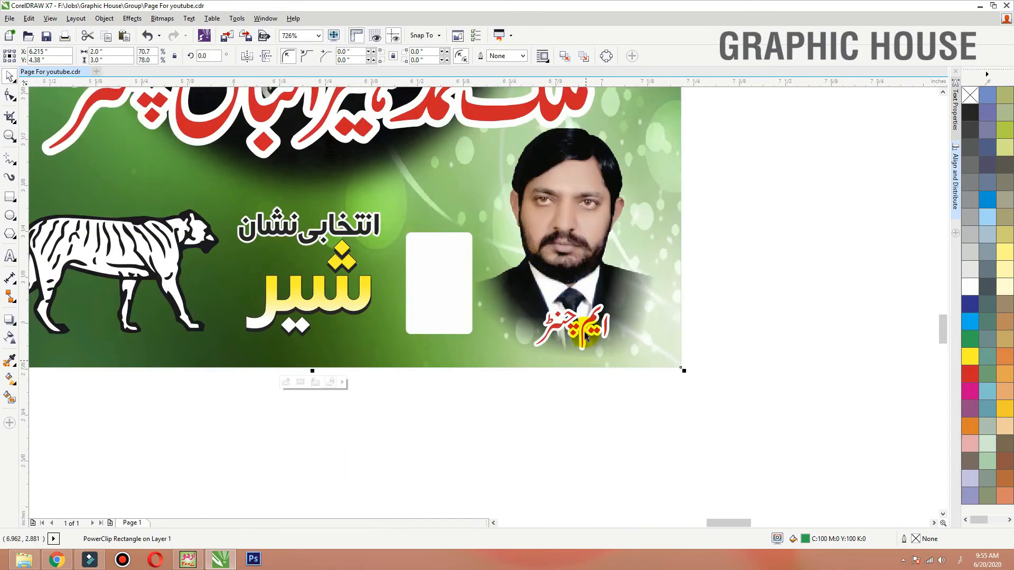
Try to move the suited man's portrait with its name caption left toward the white rounded rectangle.
click(579, 320)
shift+click(578, 227)
drag(630, 264, 551, 264)
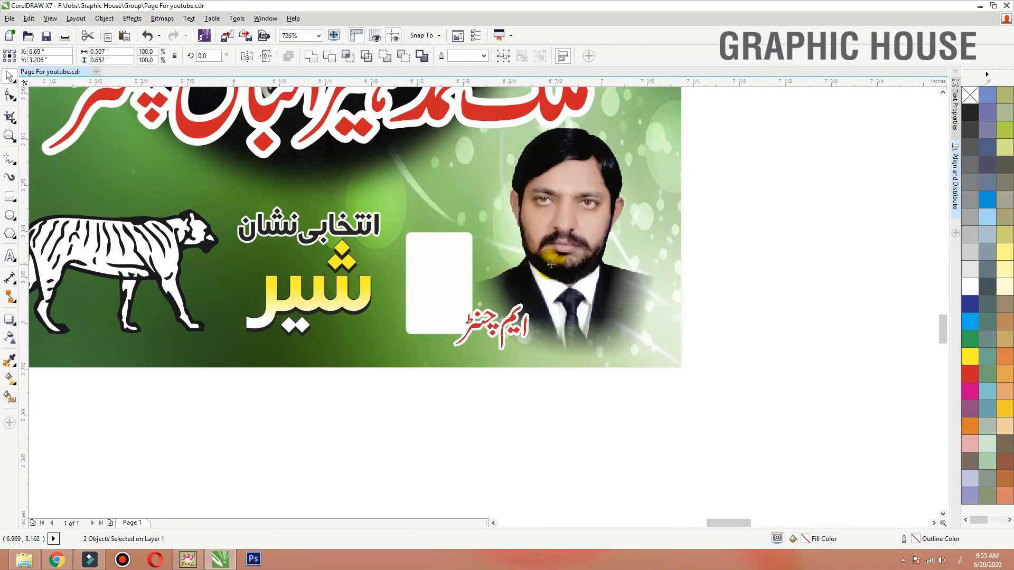
key(ctrl+z)
Try to move the white rounded rectangle below the card and the suited man's portrait with its caption beside شیر, and undo the moves.
click(753, 226)
click(480, 260)
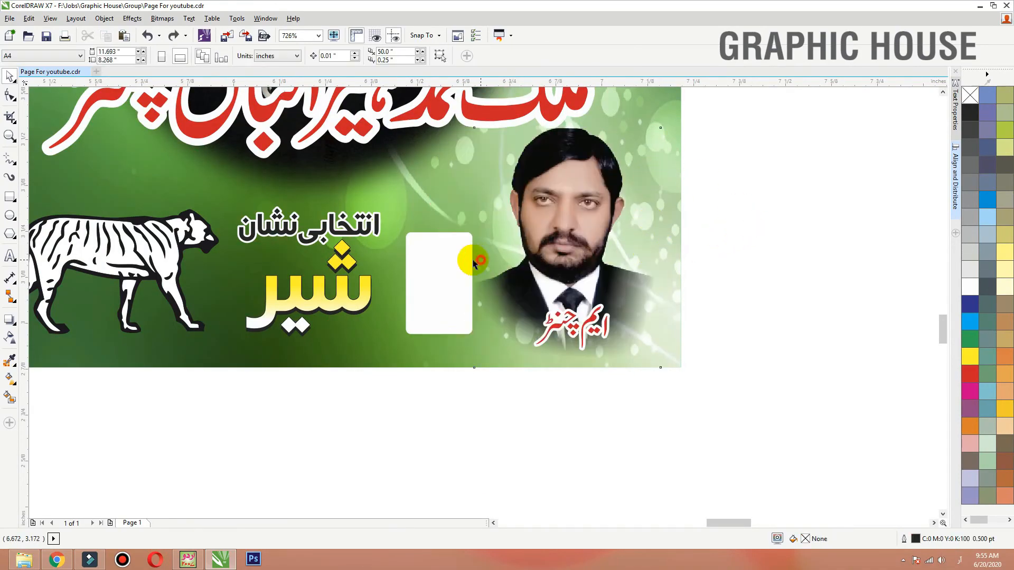
drag(448, 267, 446, 414)
drag(745, 404, 466, 132)
drag(530, 208, 395, 208)
key(ctrl+z)
drag(723, 379, 401, 106)
drag(572, 290, 457, 316)
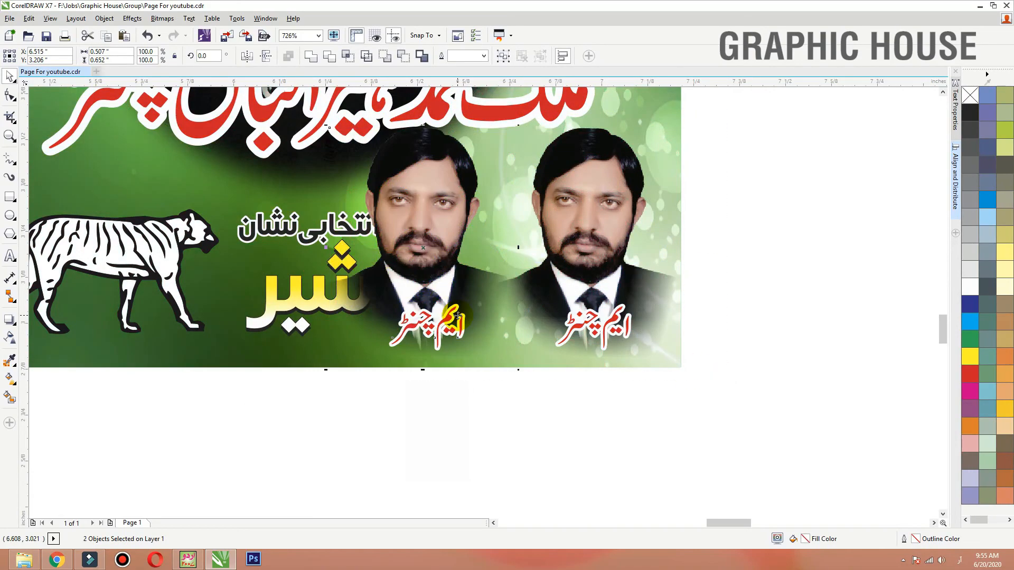
key(ctrl+z)
key(ctrl+z)
key(ctrl+z)
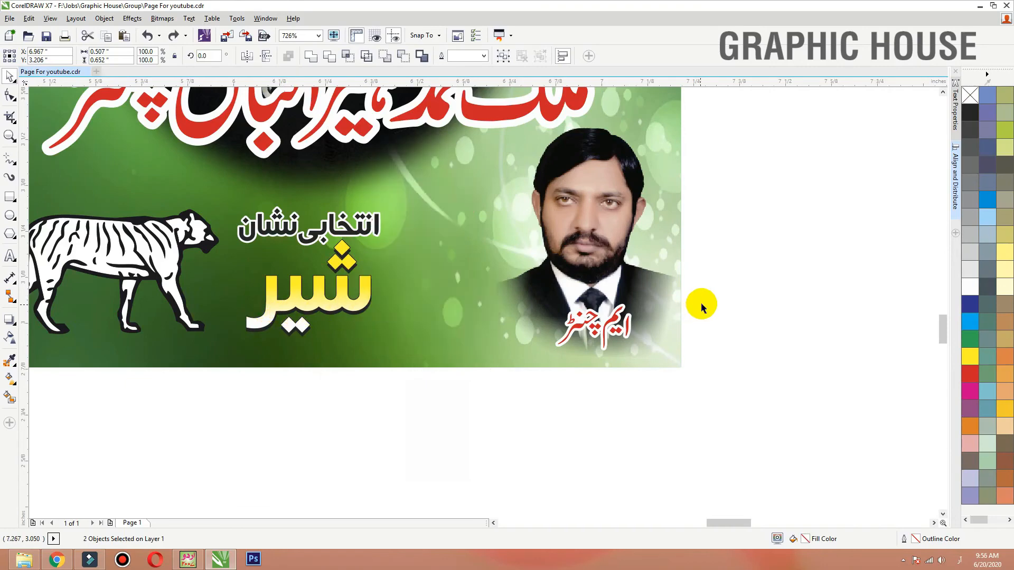
Examine the whole card's layout and the placement and edges of its portraits.
scroll(649, 369, down, 5)
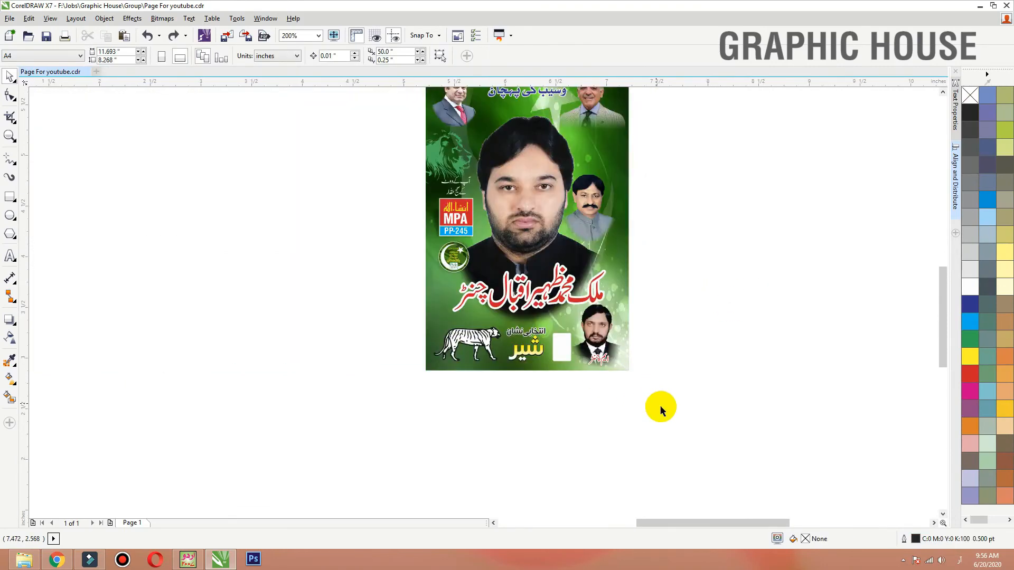
drag(669, 410, 459, 183)
key(shift+F2)
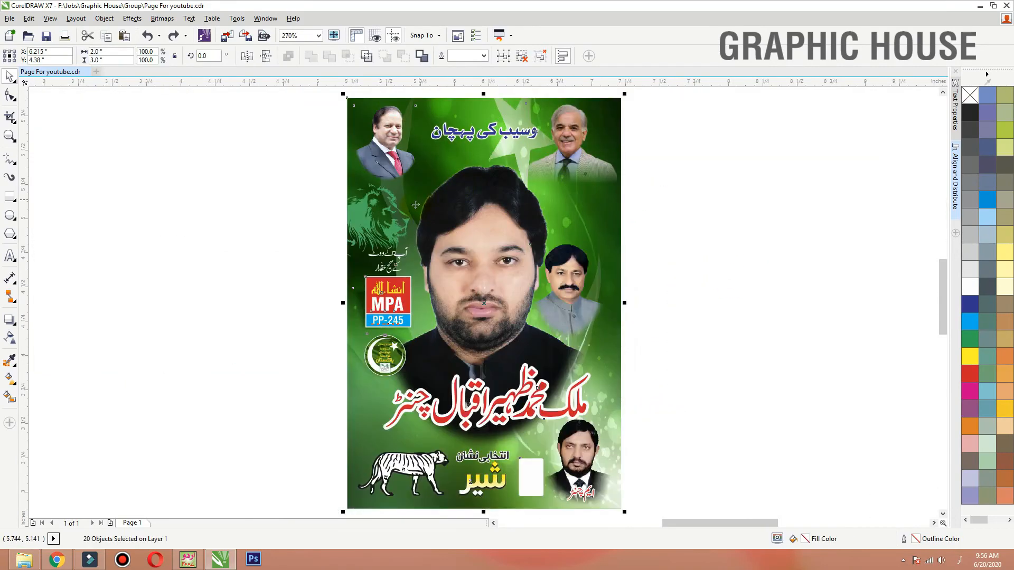
click(236, 231)
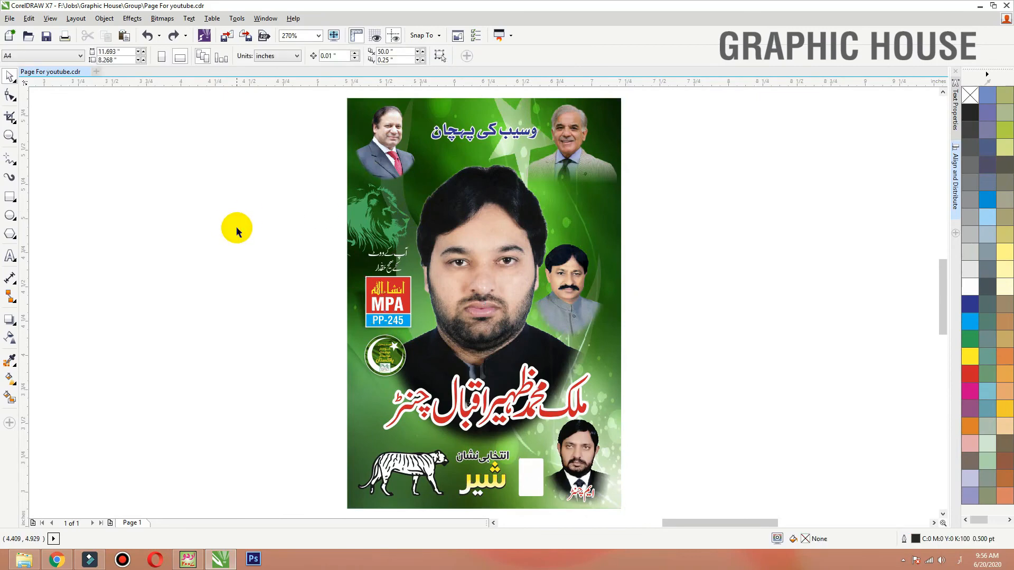
scroll(220, 224, down, 3)
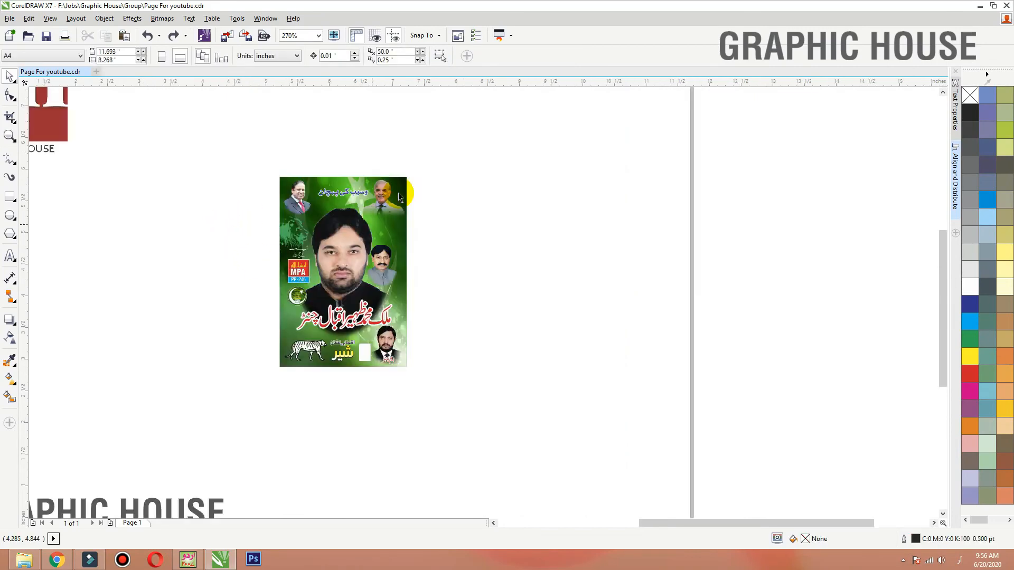
drag(445, 152, 182, 414)
key(shift+F2)
click(234, 311)
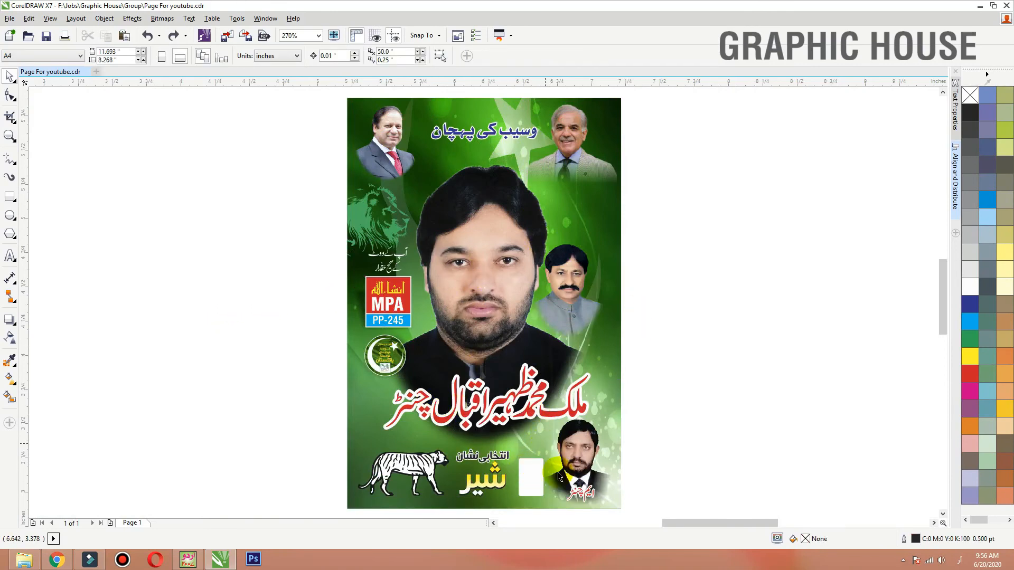
click(577, 463)
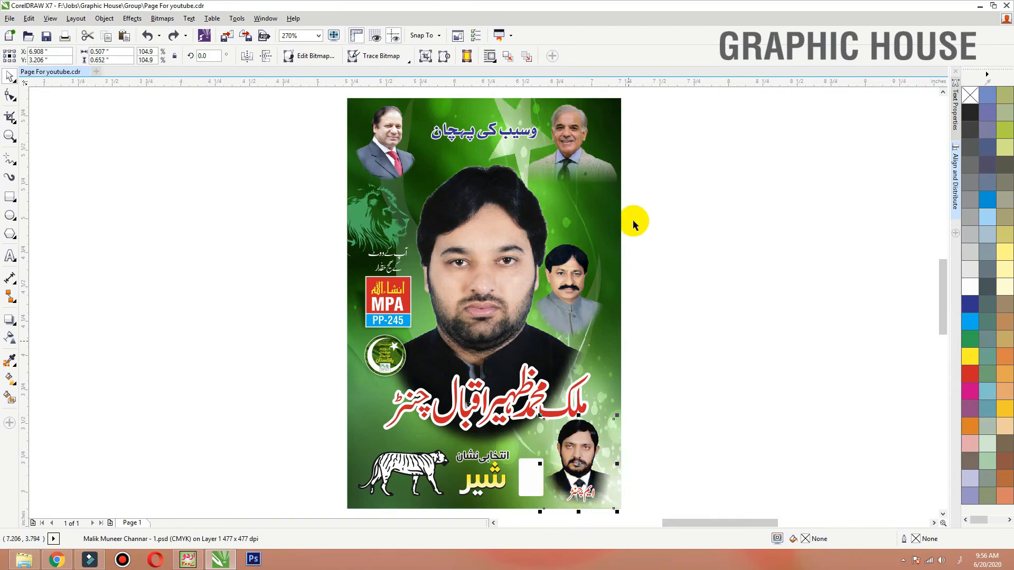
click(390, 164)
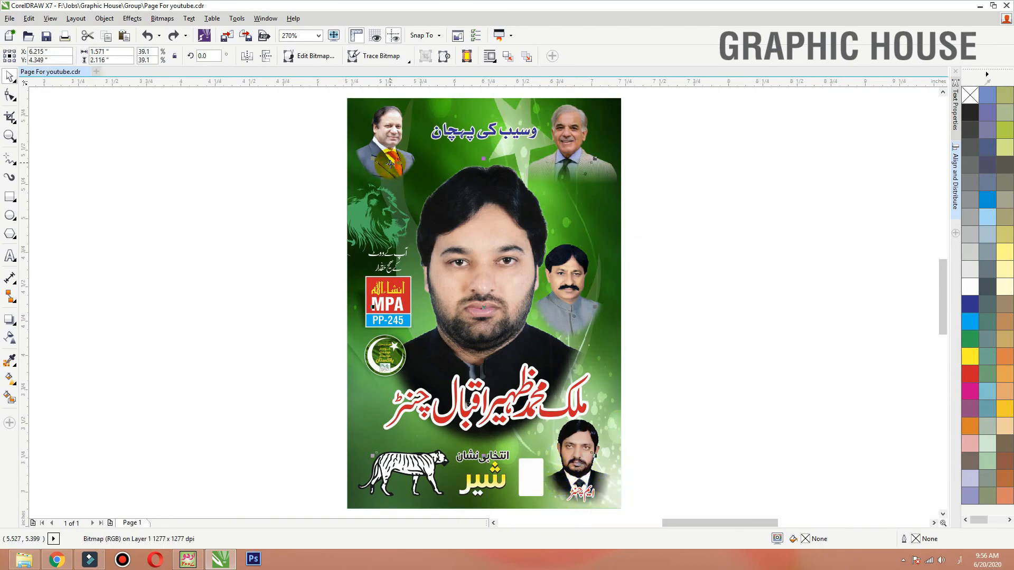
Fade the lower edge of the red-tie portrait into the green background with a vertical linear transparency.
click(585, 154)
key(F2)
drag(670, 130, 331, 179)
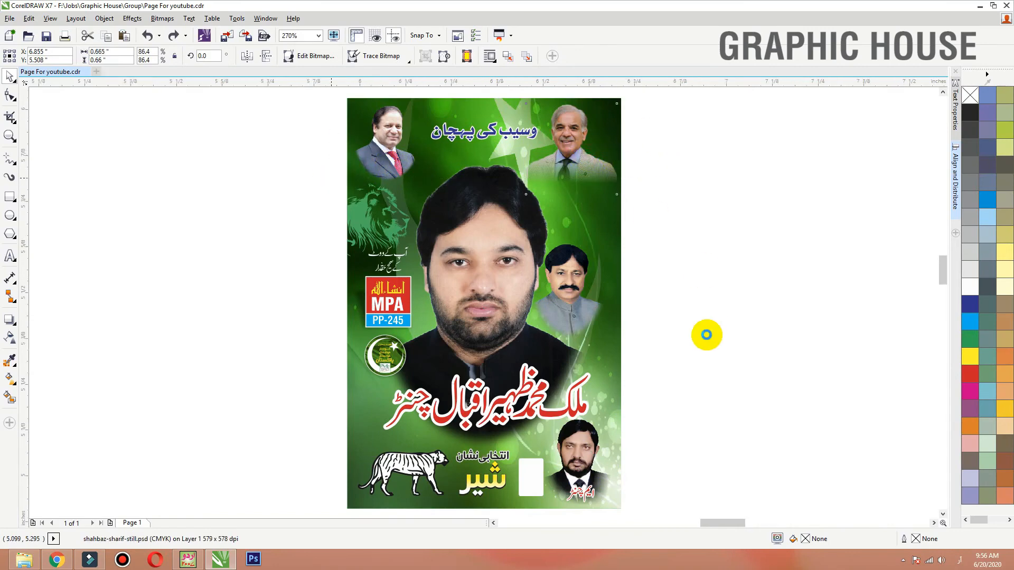
scroll(132, 296, down, 1)
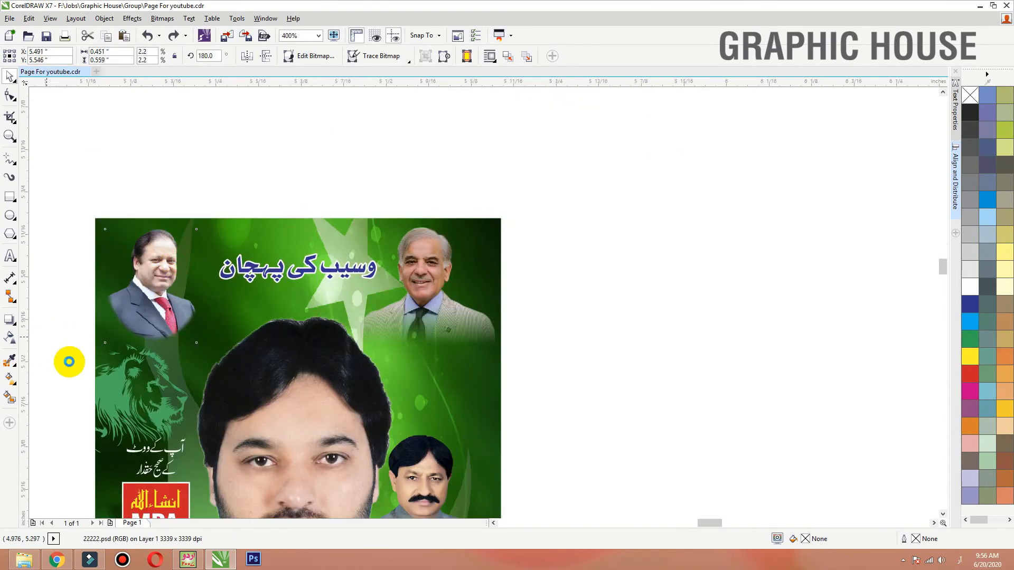
scroll(68, 362, up, 2)
click(10, 339)
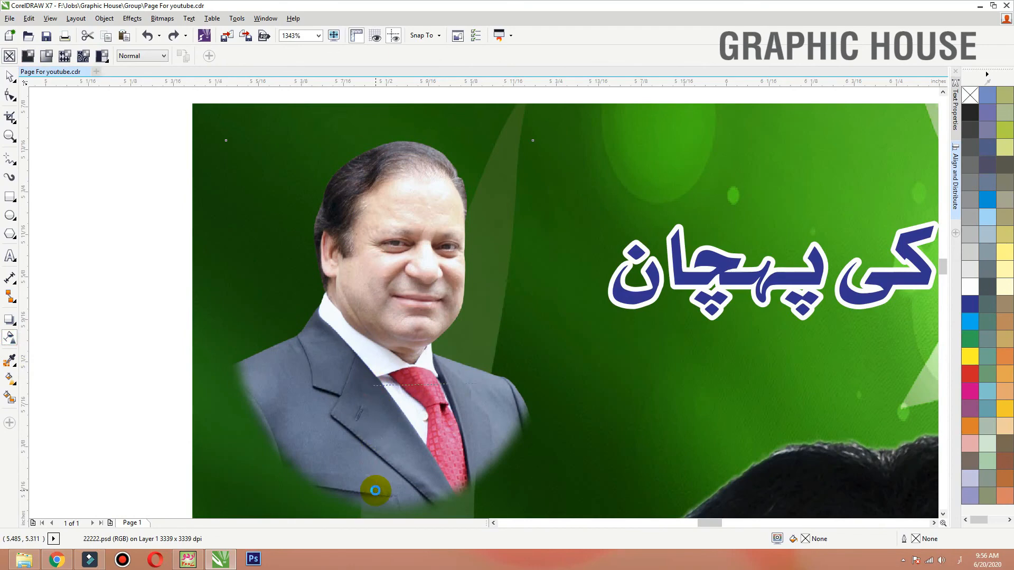
drag(376, 484, 374, 463)
key(space)
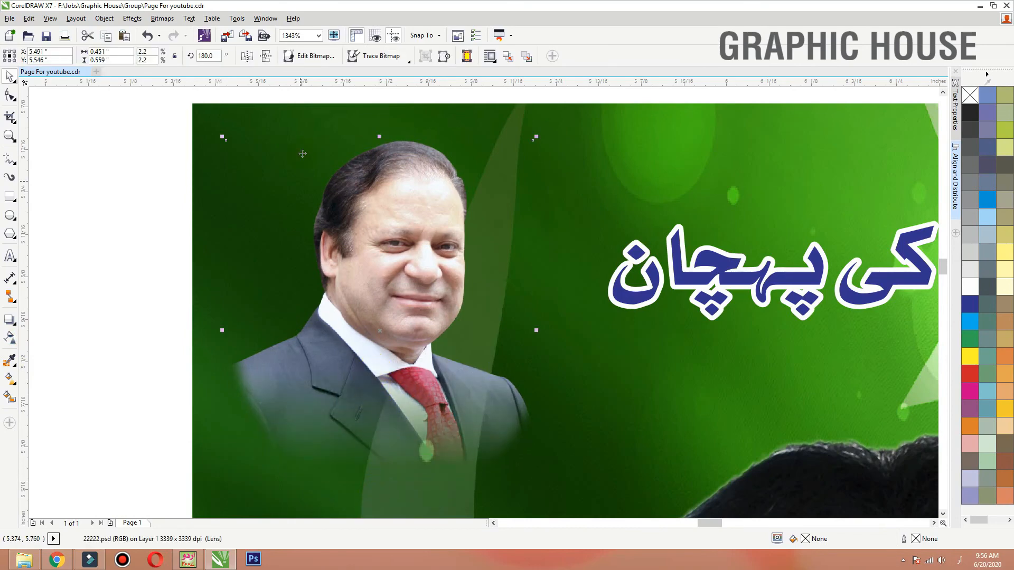
Convert the faded red-tie portrait to a 1000 dpi CMYK bitmap with a transparent background.
scroll(302, 154, down, 2)
click(162, 18)
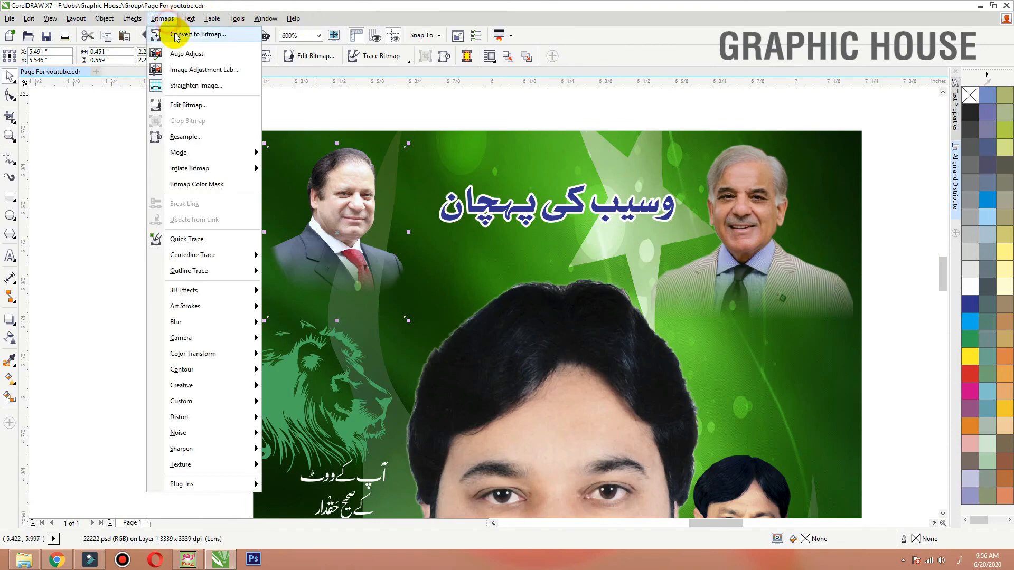
click(174, 33)
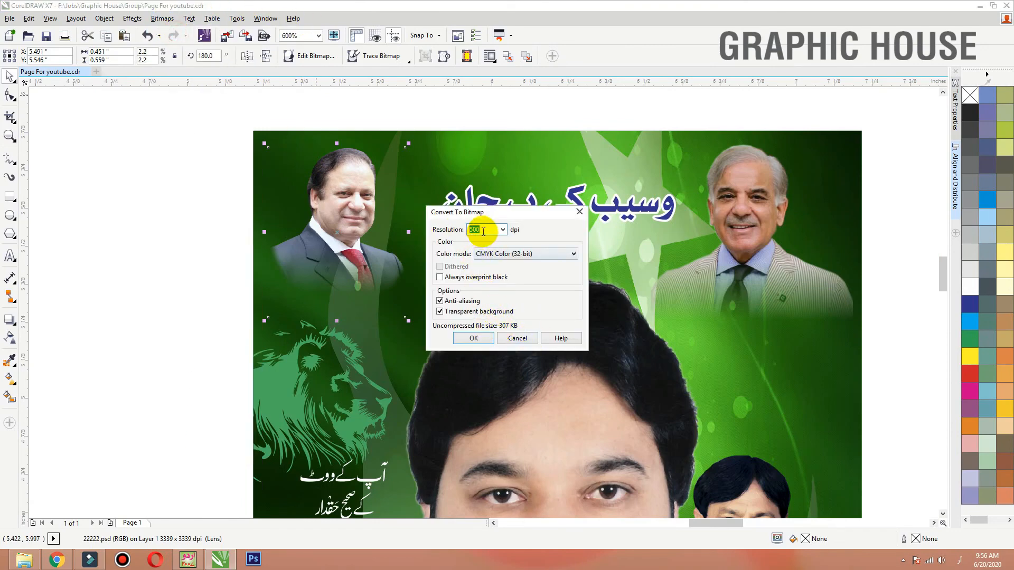
text(10)
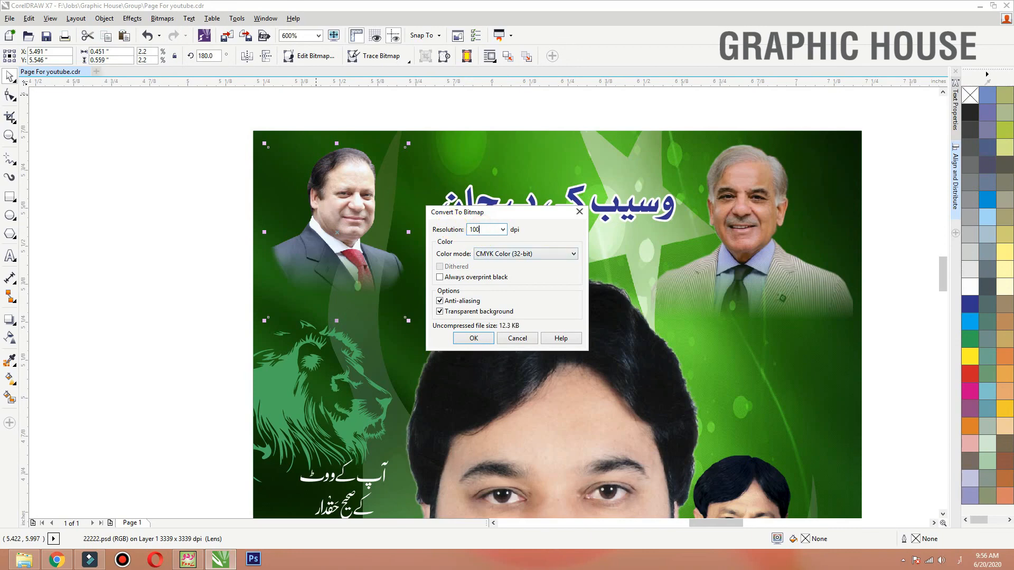
text(00)
key(Return)
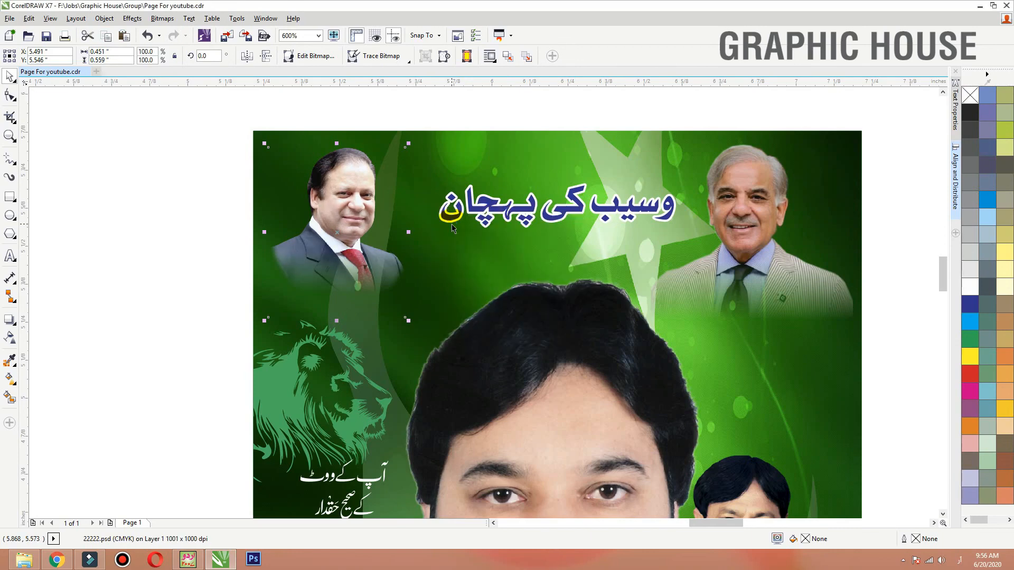
Fade the red-tie portrait's outer shoulder, nearest the card's left edge, into the background with a diagonal linear transparency.
scroll(291, 232, up, 3)
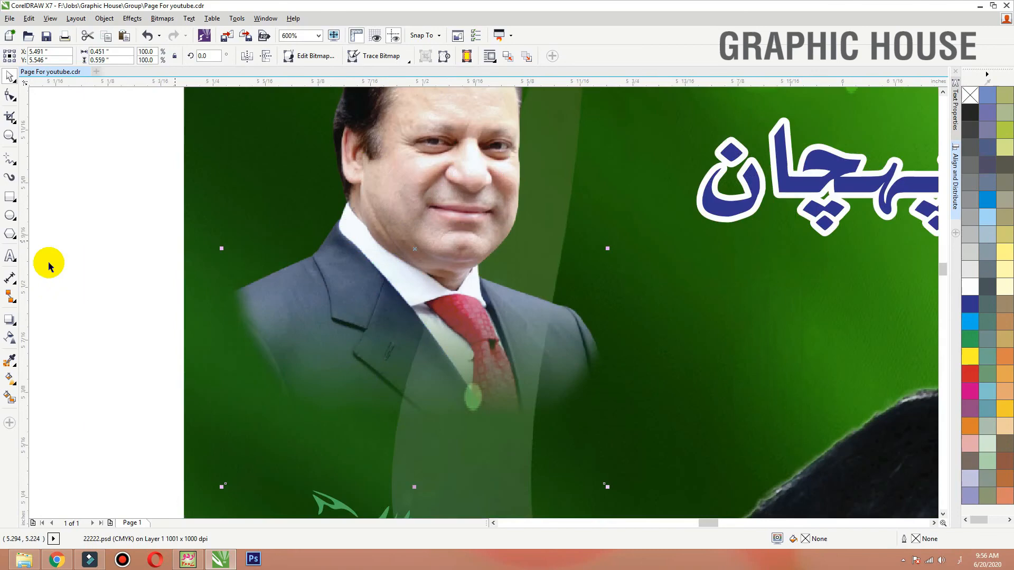
click(10, 338)
drag(356, 257, 246, 323)
key(space)
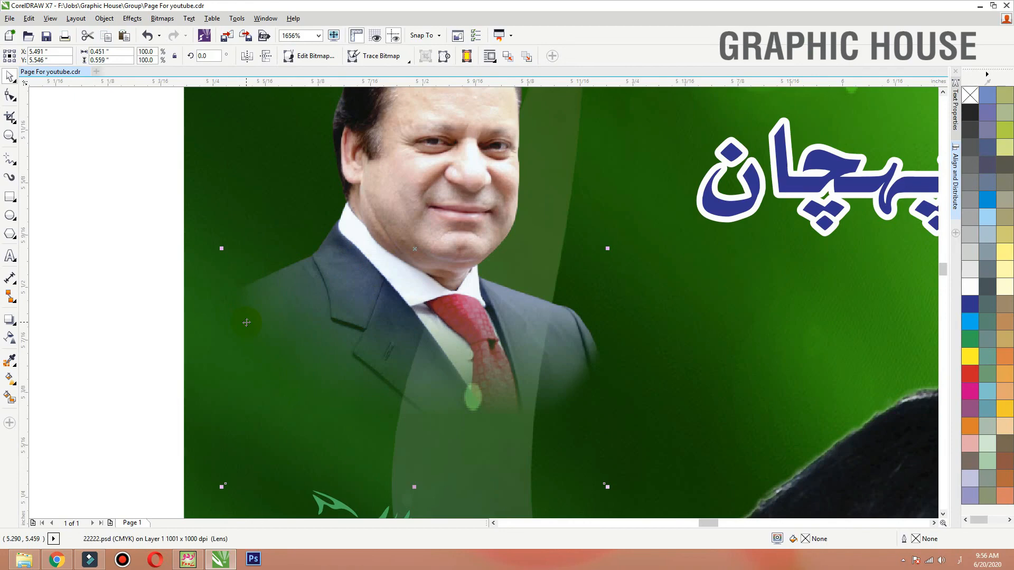
scroll(247, 322, down, 1)
scroll(457, 185, down, 1)
click(470, 172)
key(shift+F2)
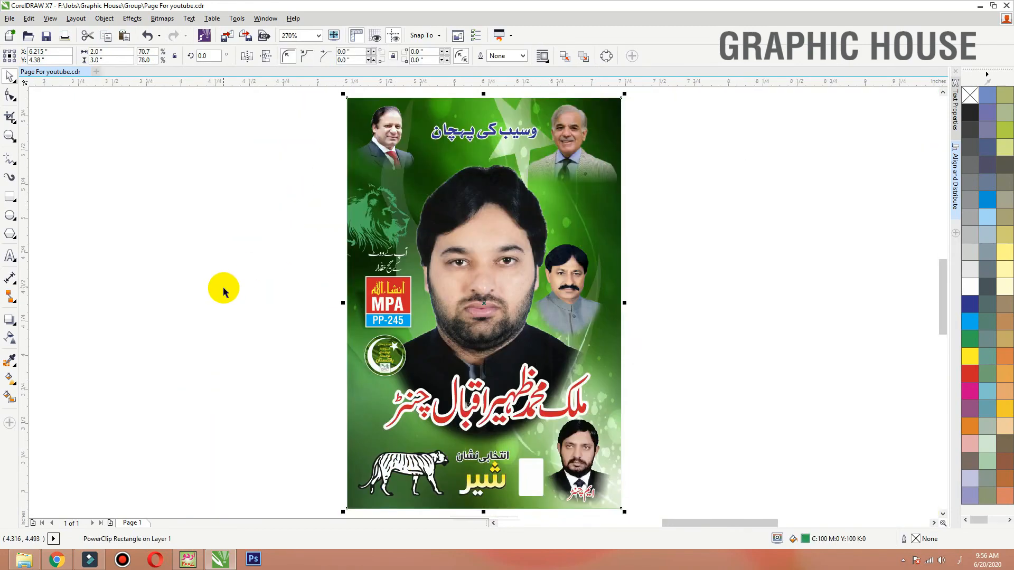
click(222, 291)
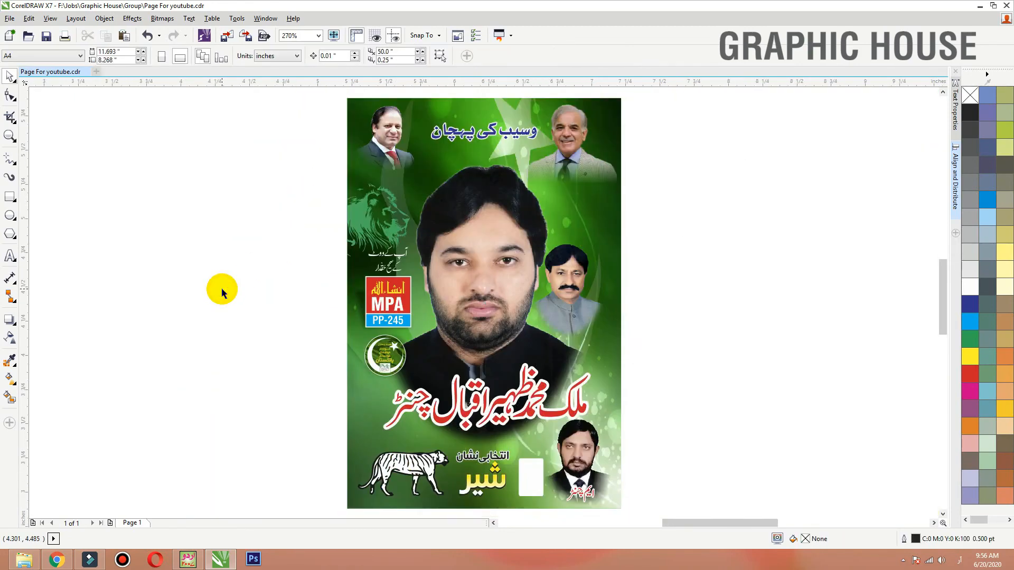